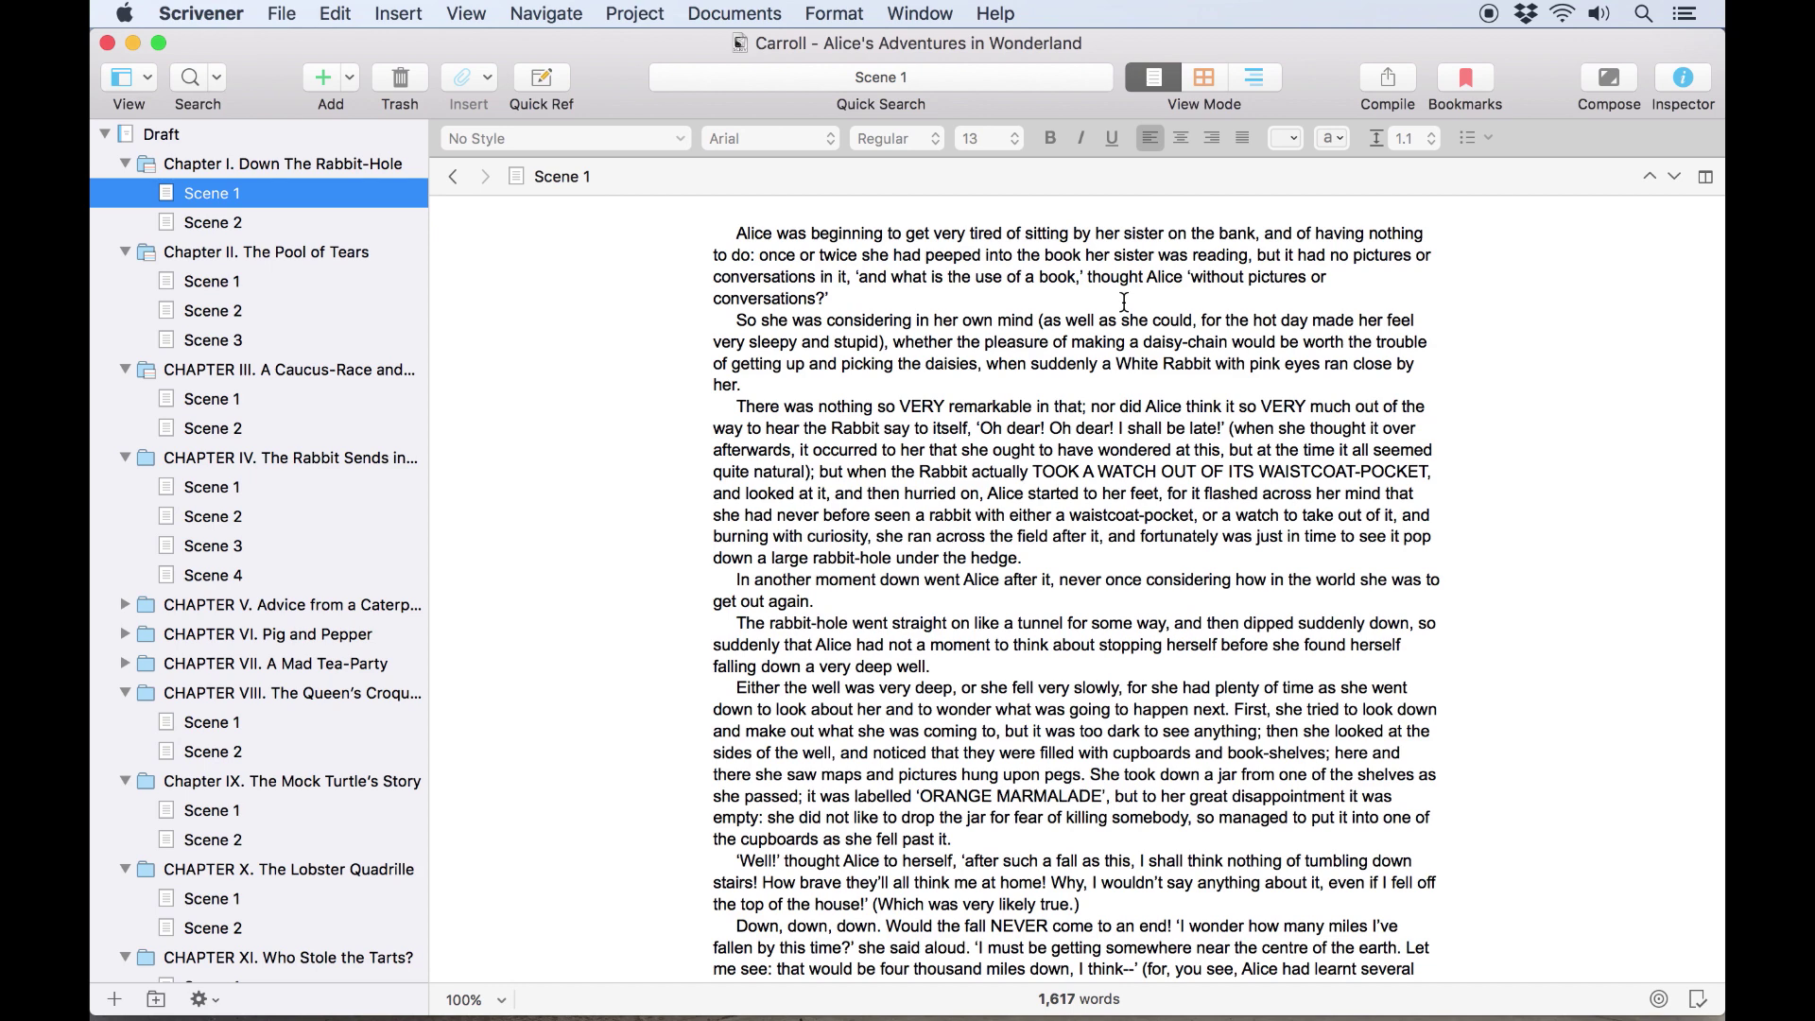
Step: Open Preferences, browse the General auto-save, language, templates and bibliography sections, then go to Editing
left_click(227, 11)
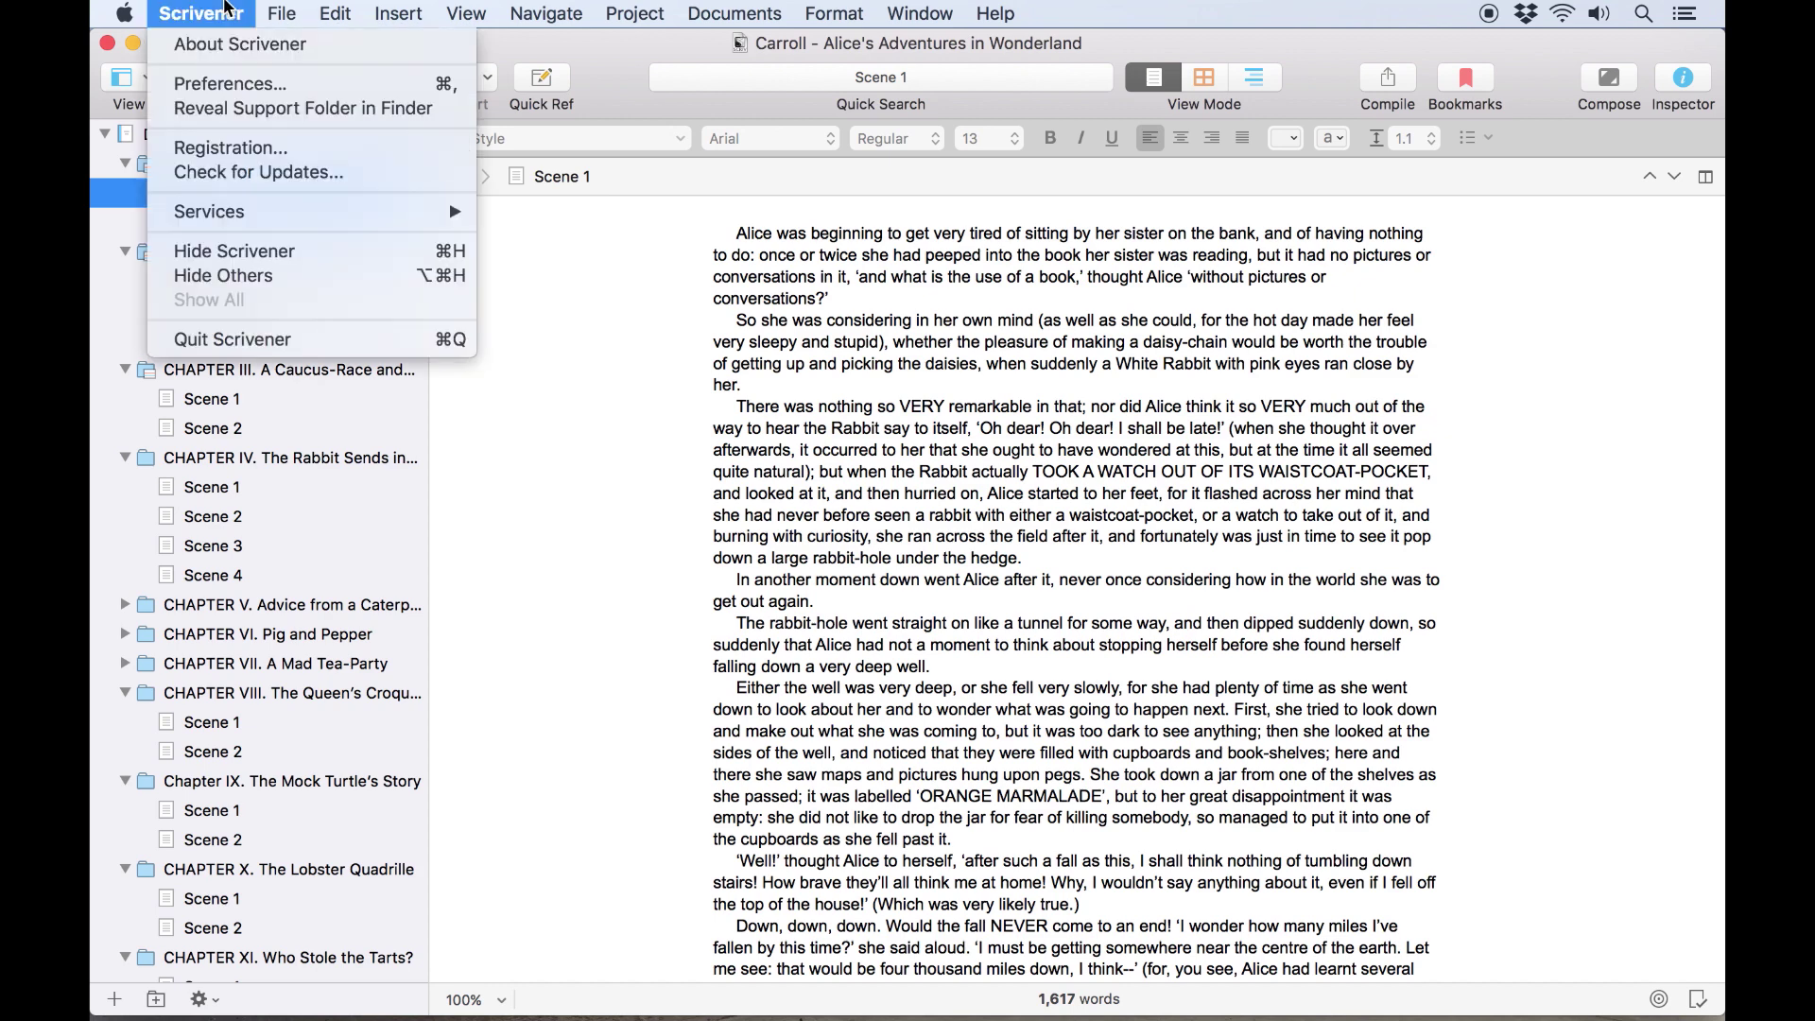
left_click(234, 84)
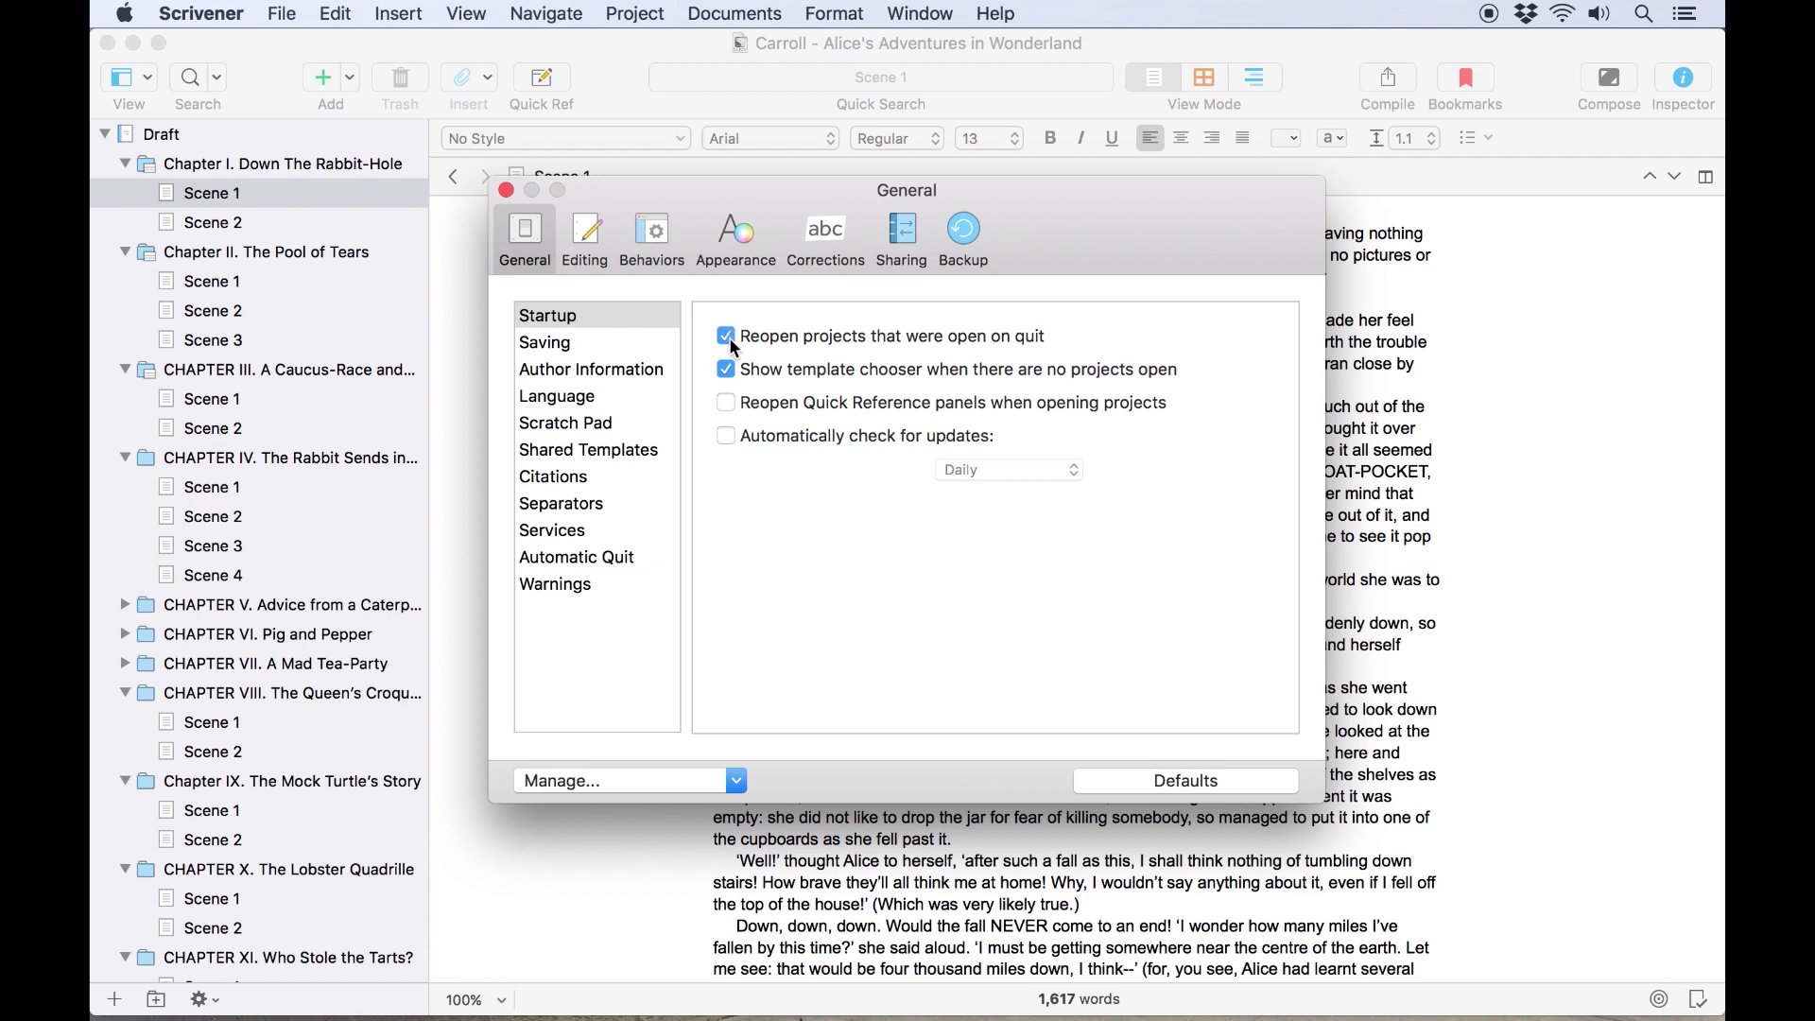
left_click(627, 342)
left_click(629, 400)
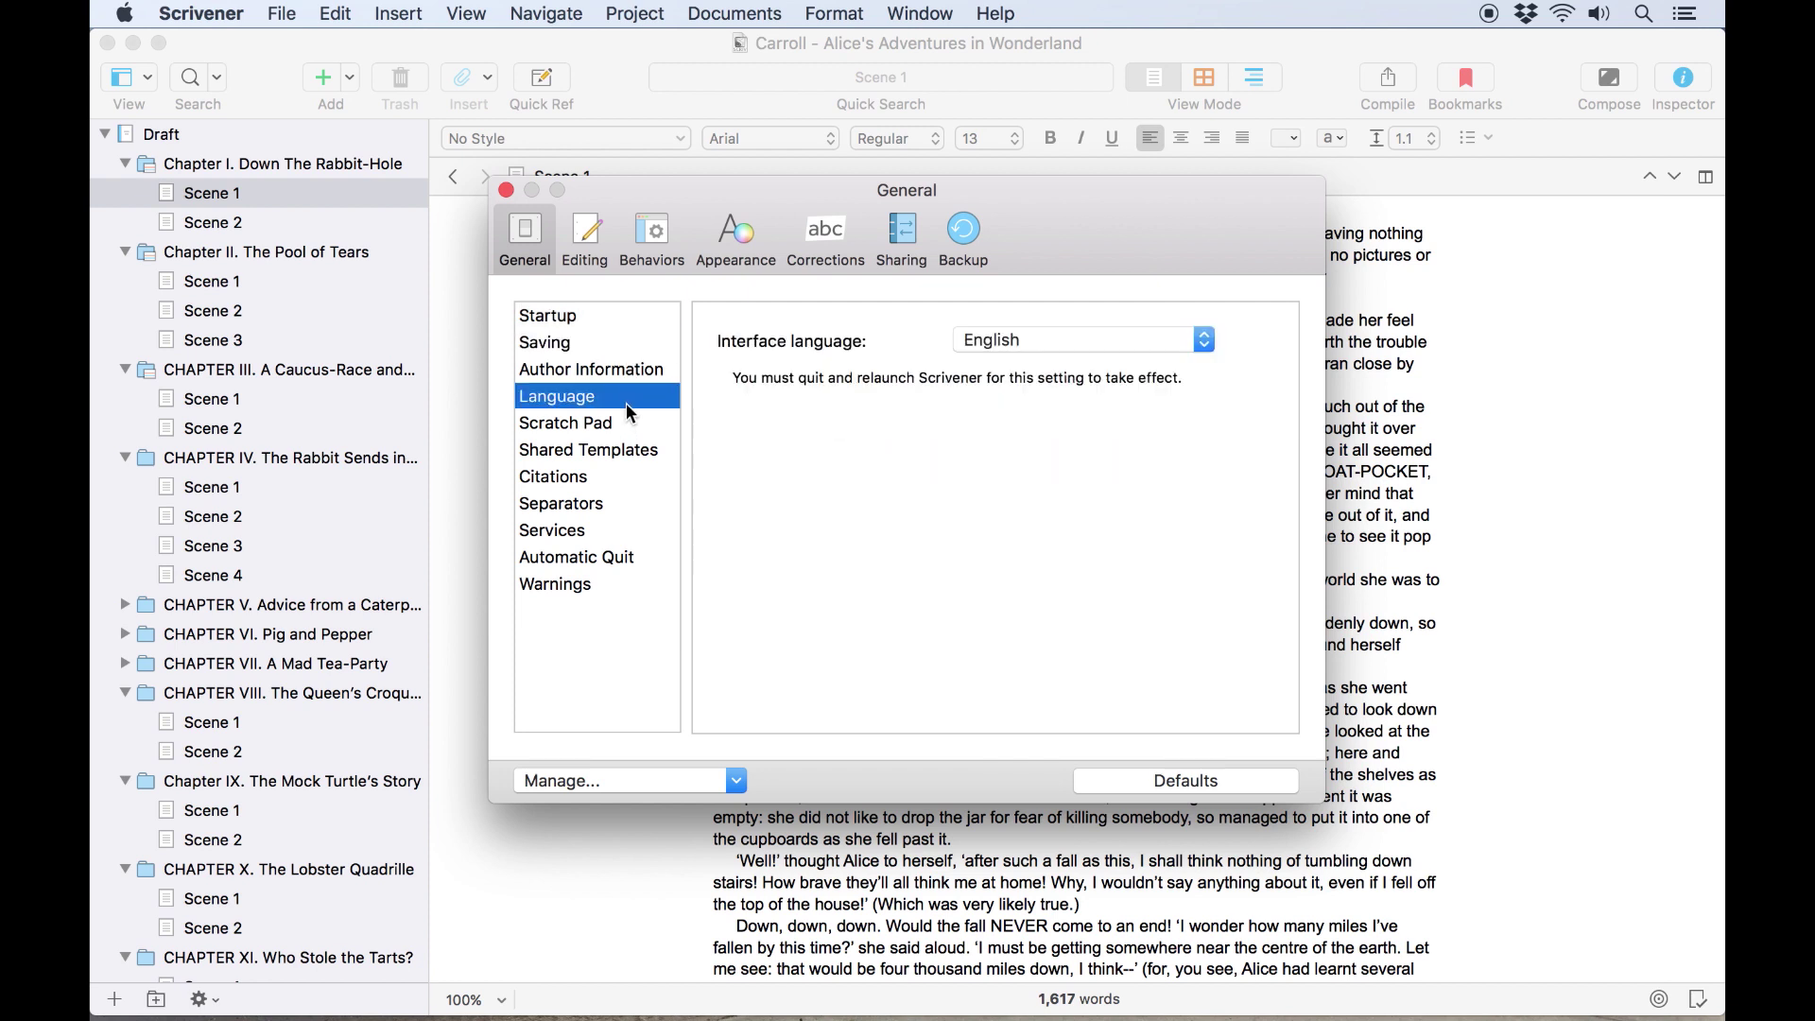
left_click(623, 451)
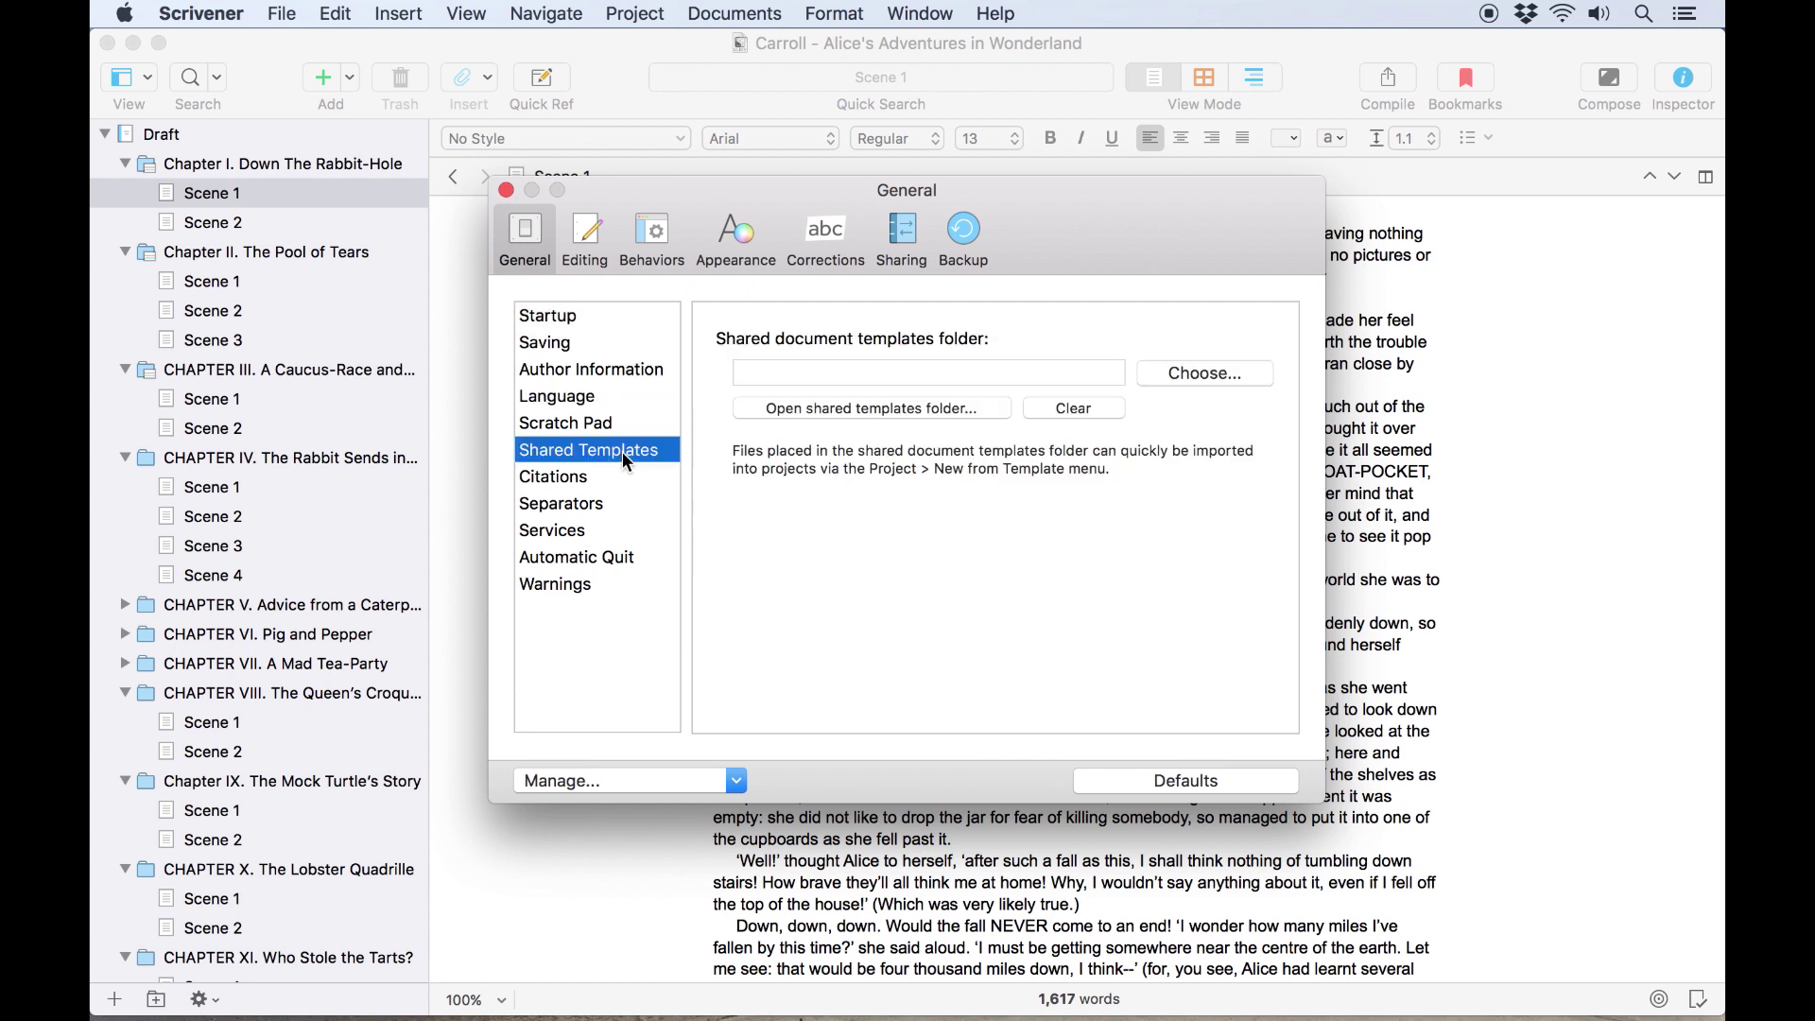
left_click(615, 480)
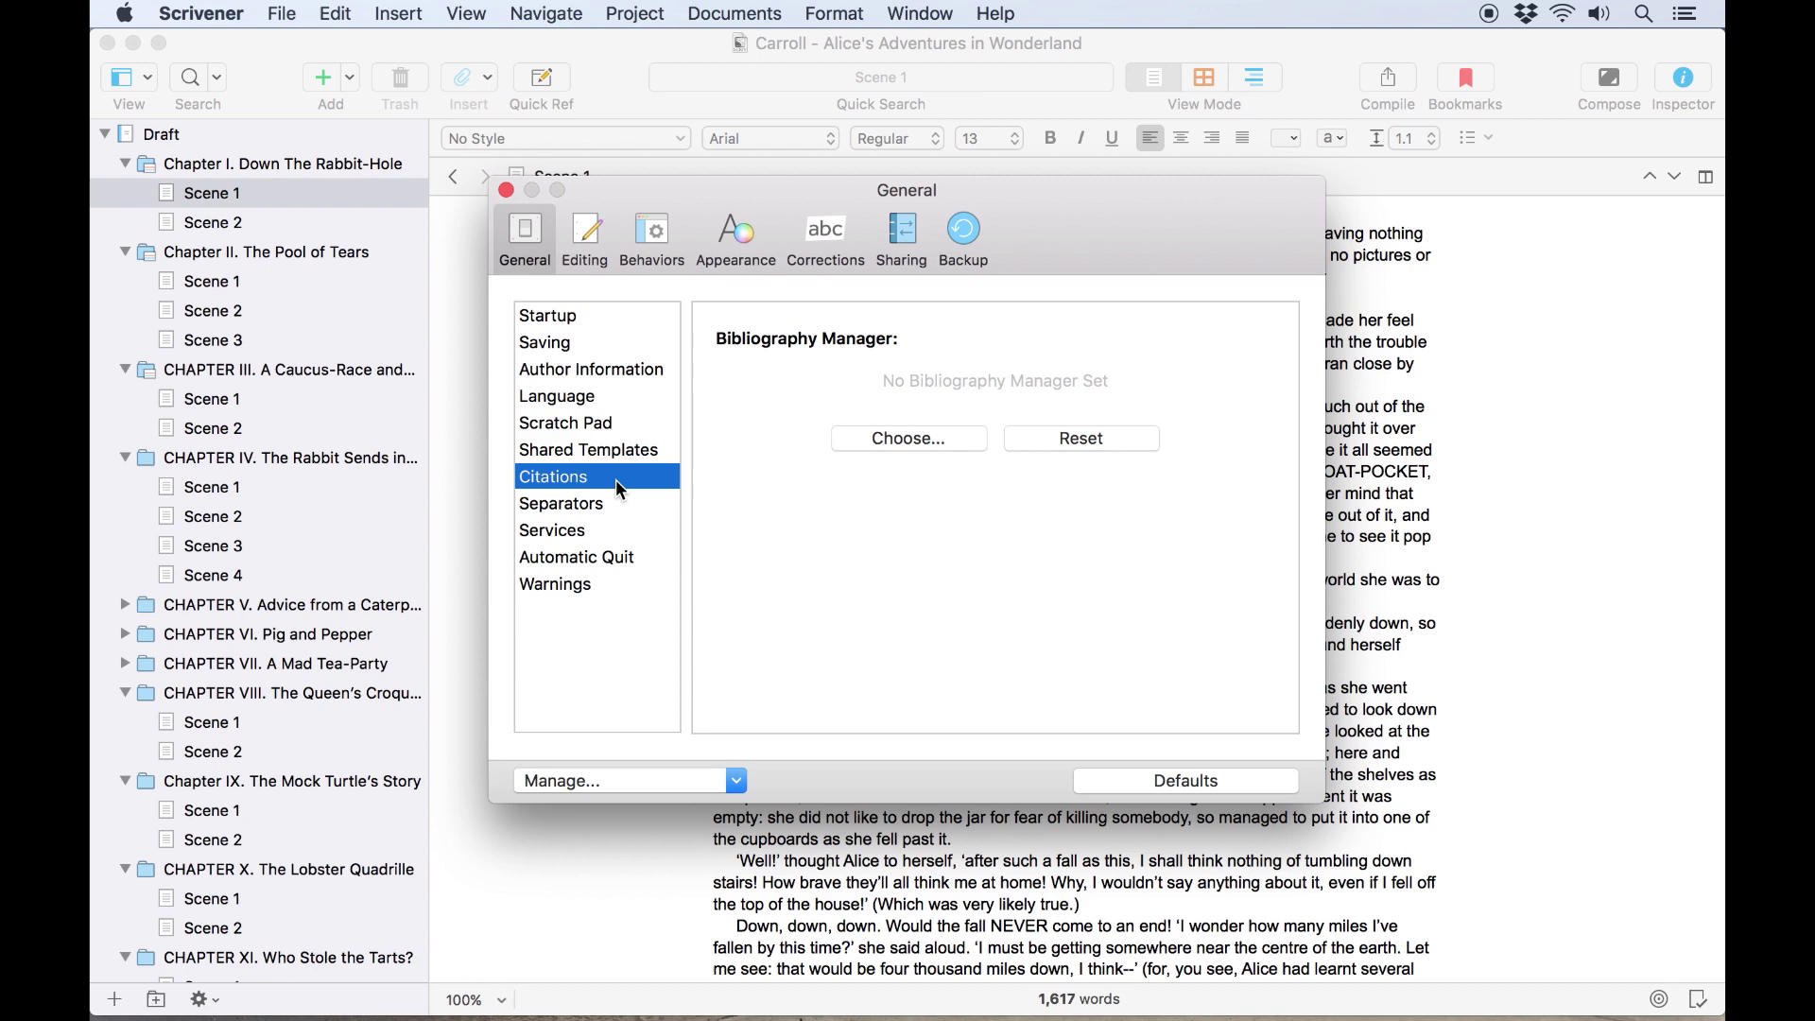
left_click(583, 236)
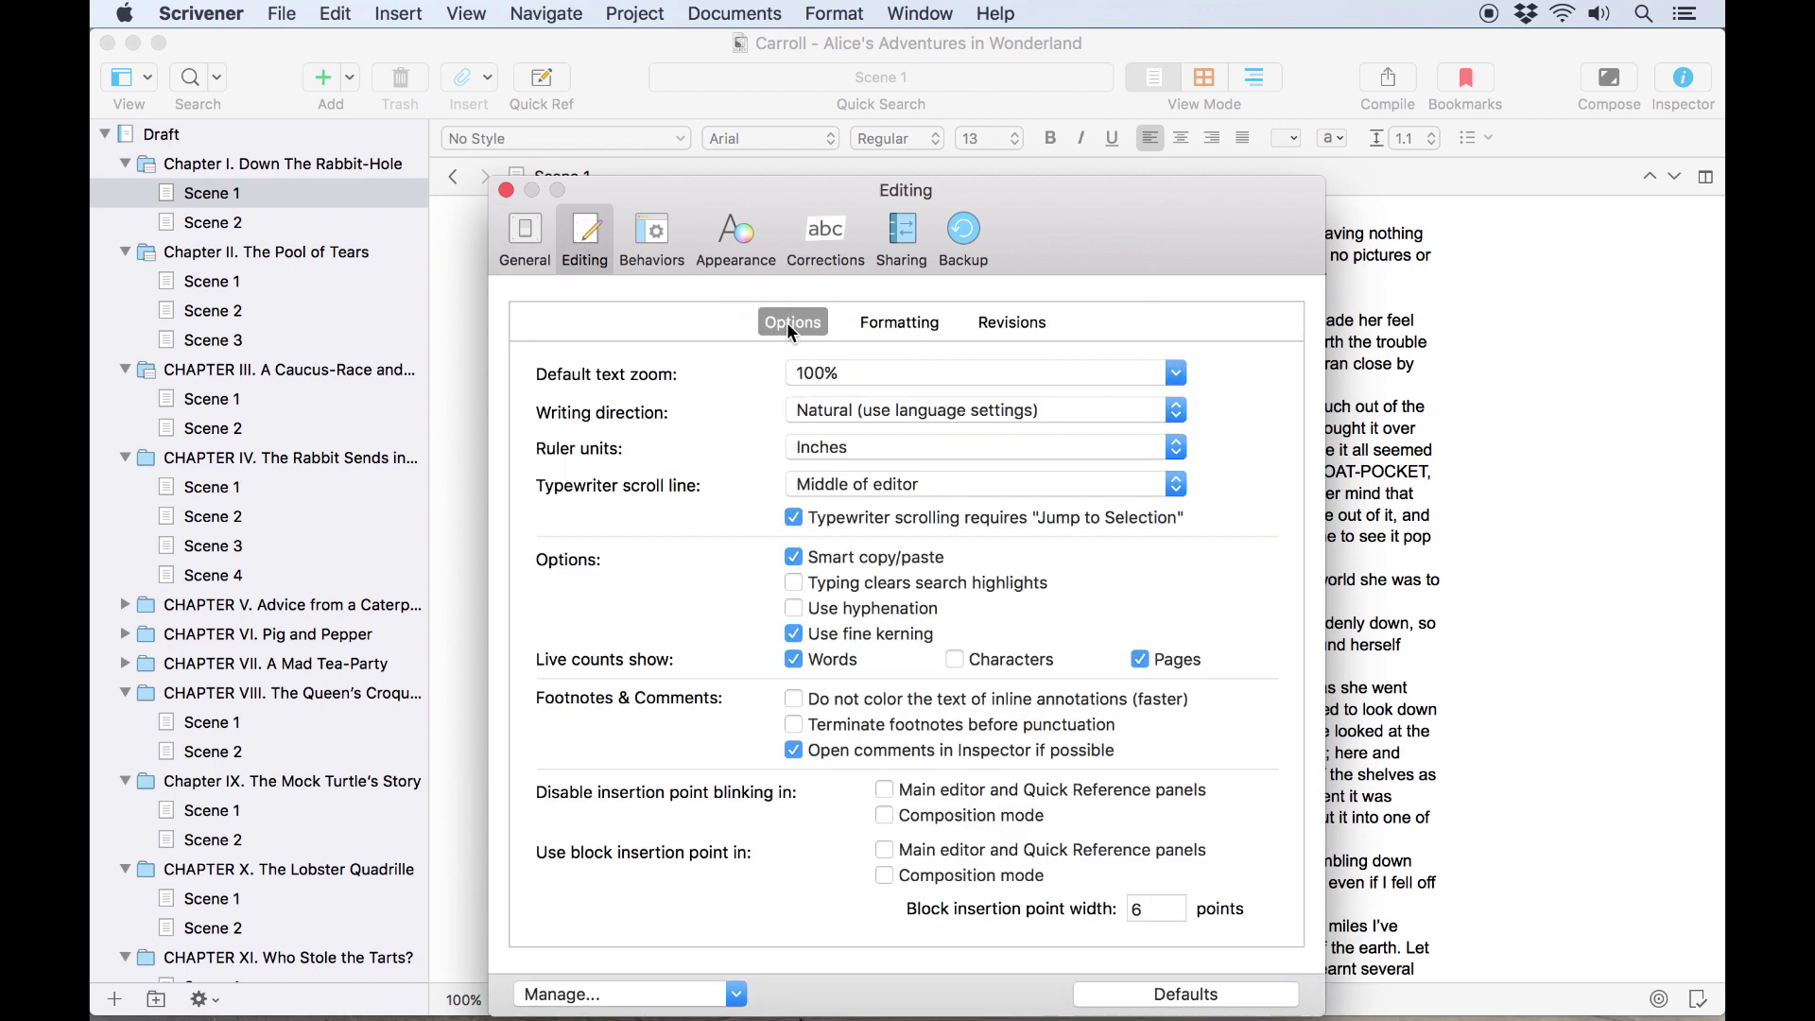
Step: Browse the Formatting and Revision Colors tabs, trying the first revision colour in the picker
left_click(924, 320)
left_click(1010, 324)
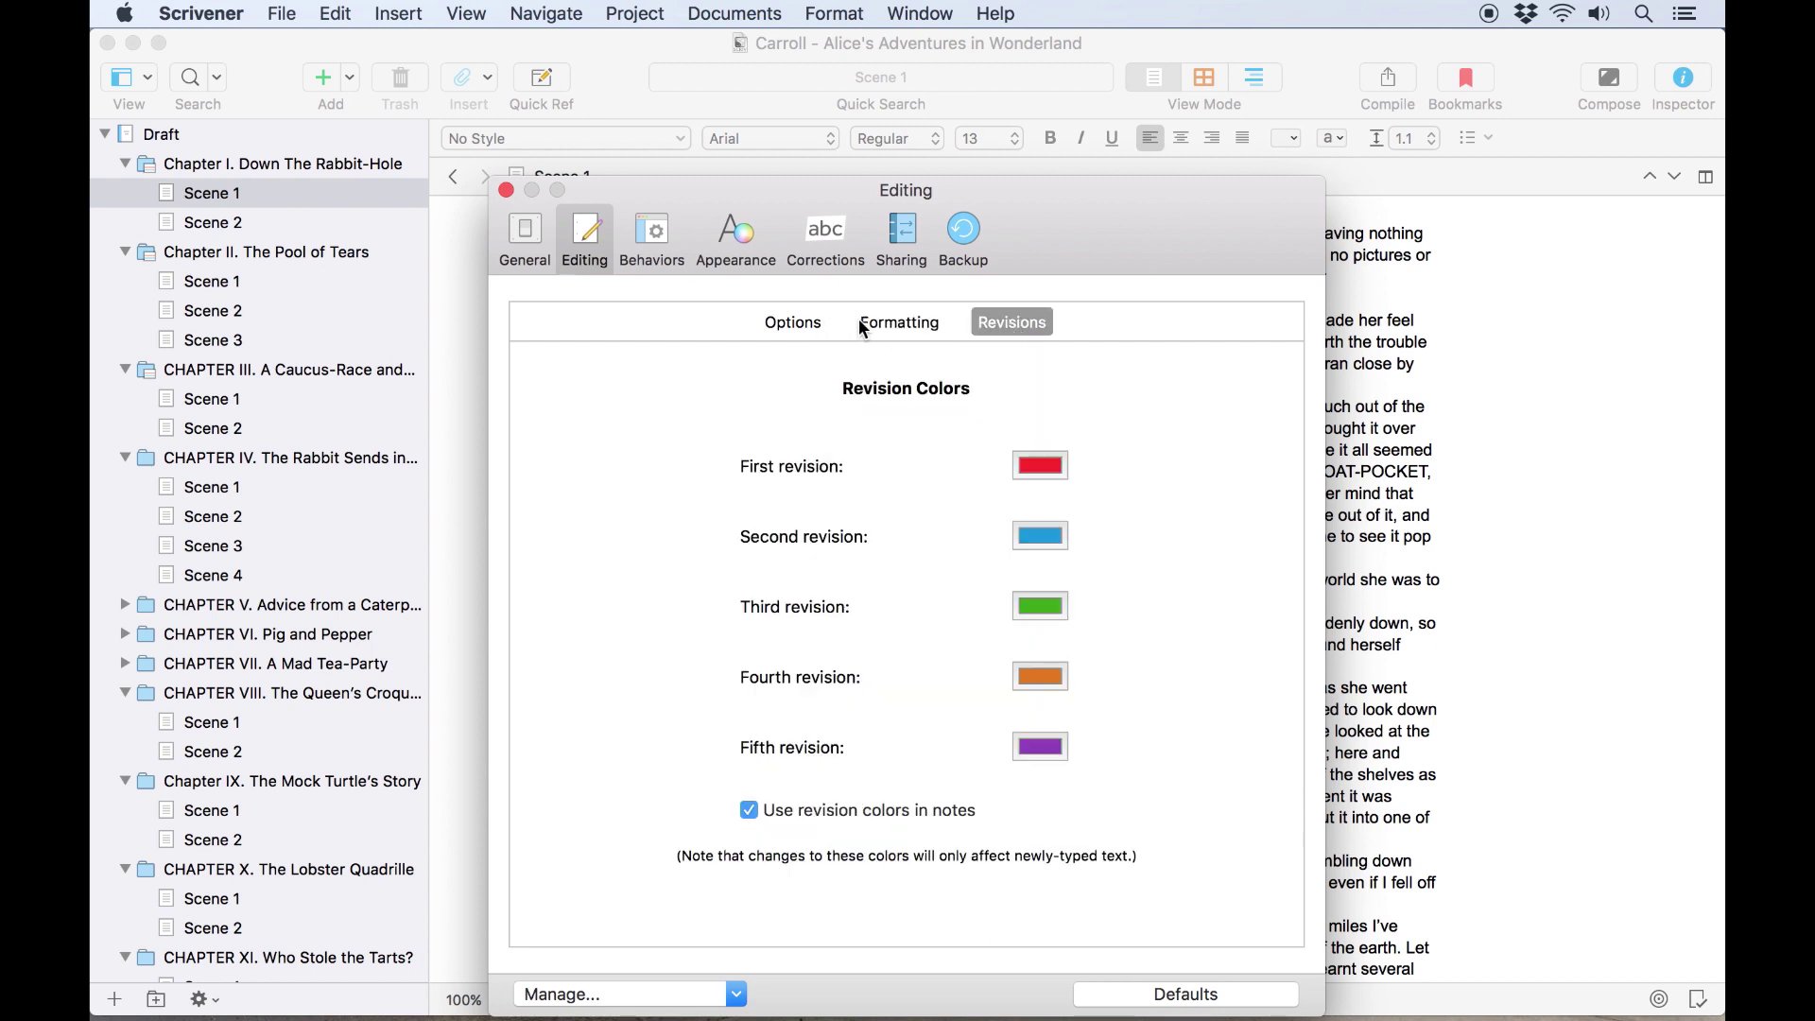
left_click(1030, 468)
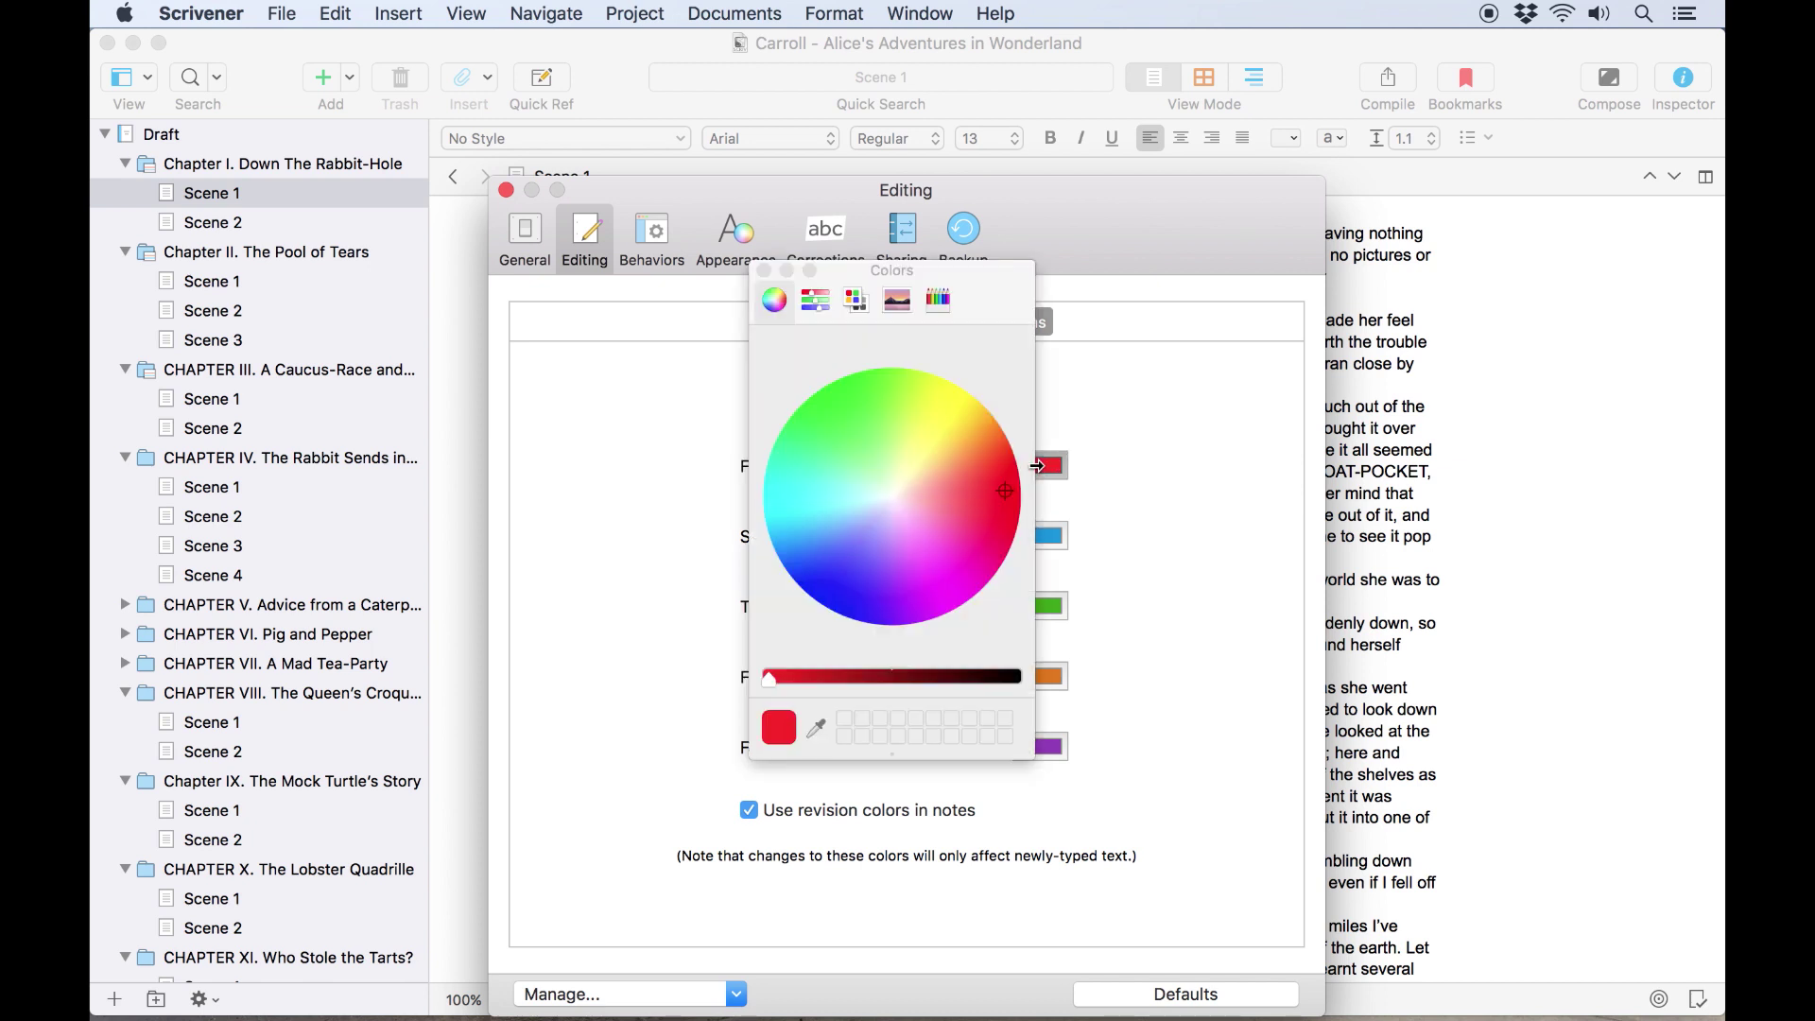
left_click(764, 271)
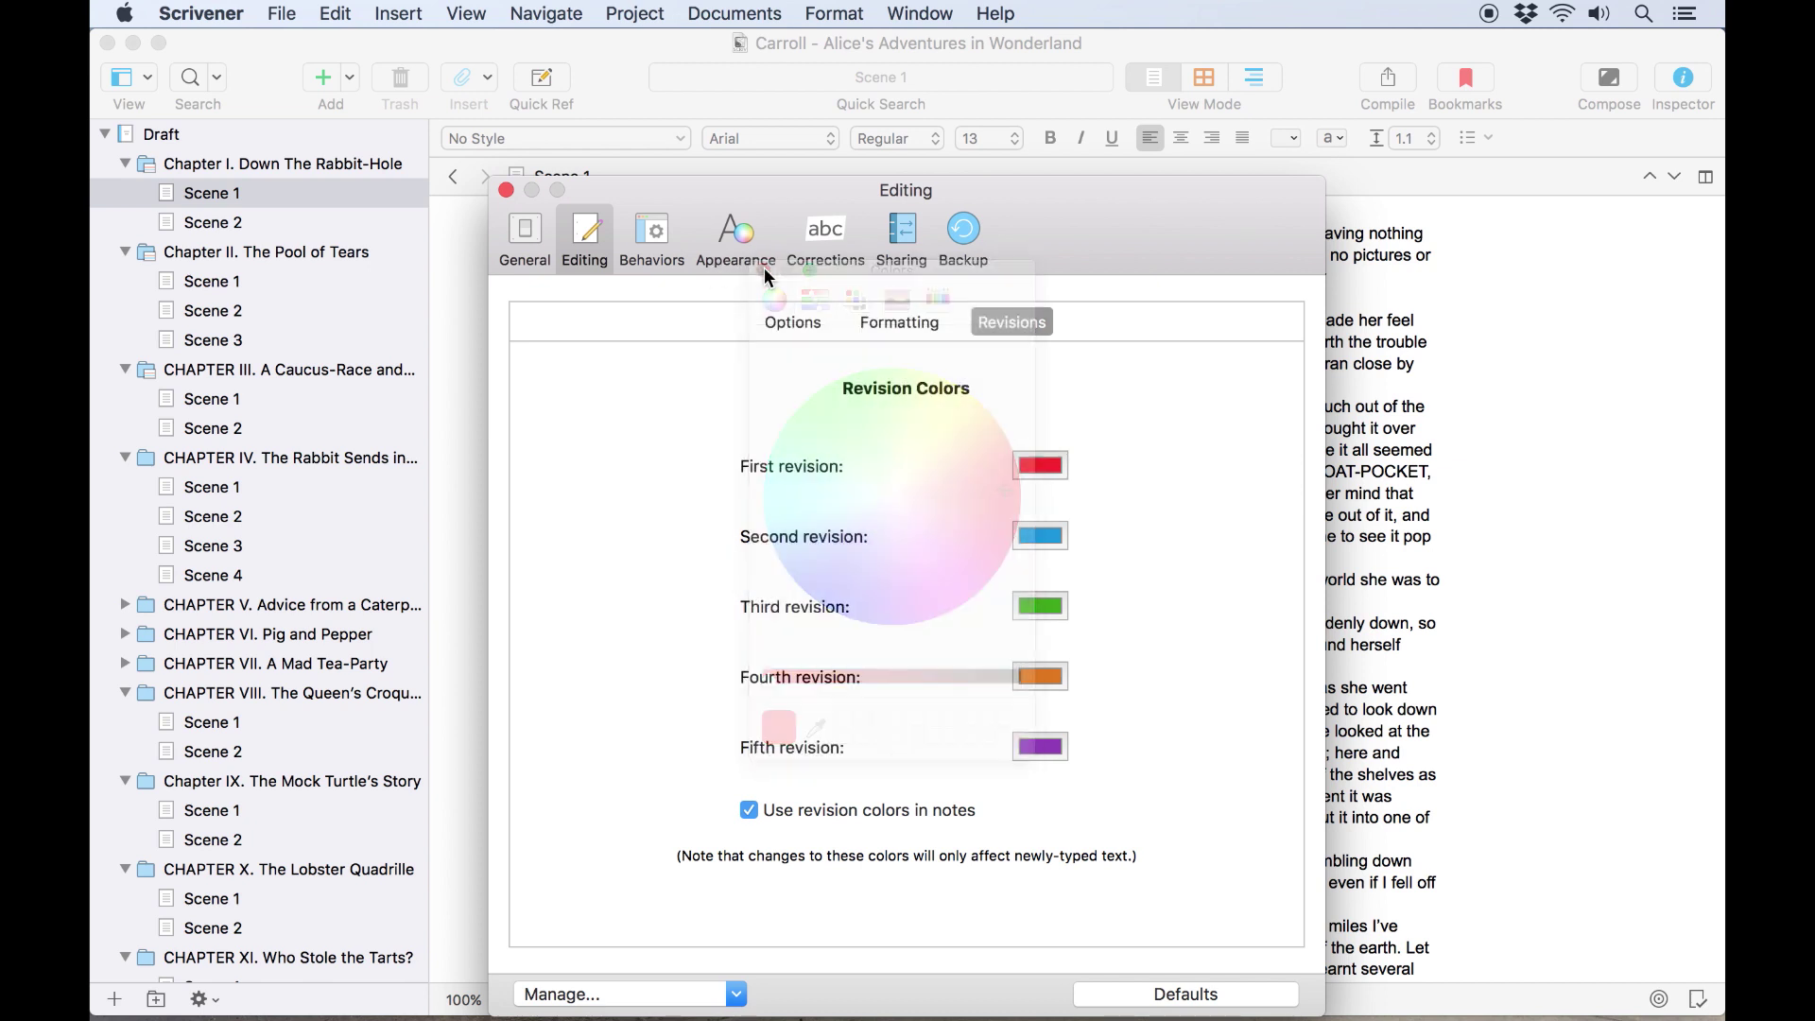
left_click(790, 325)
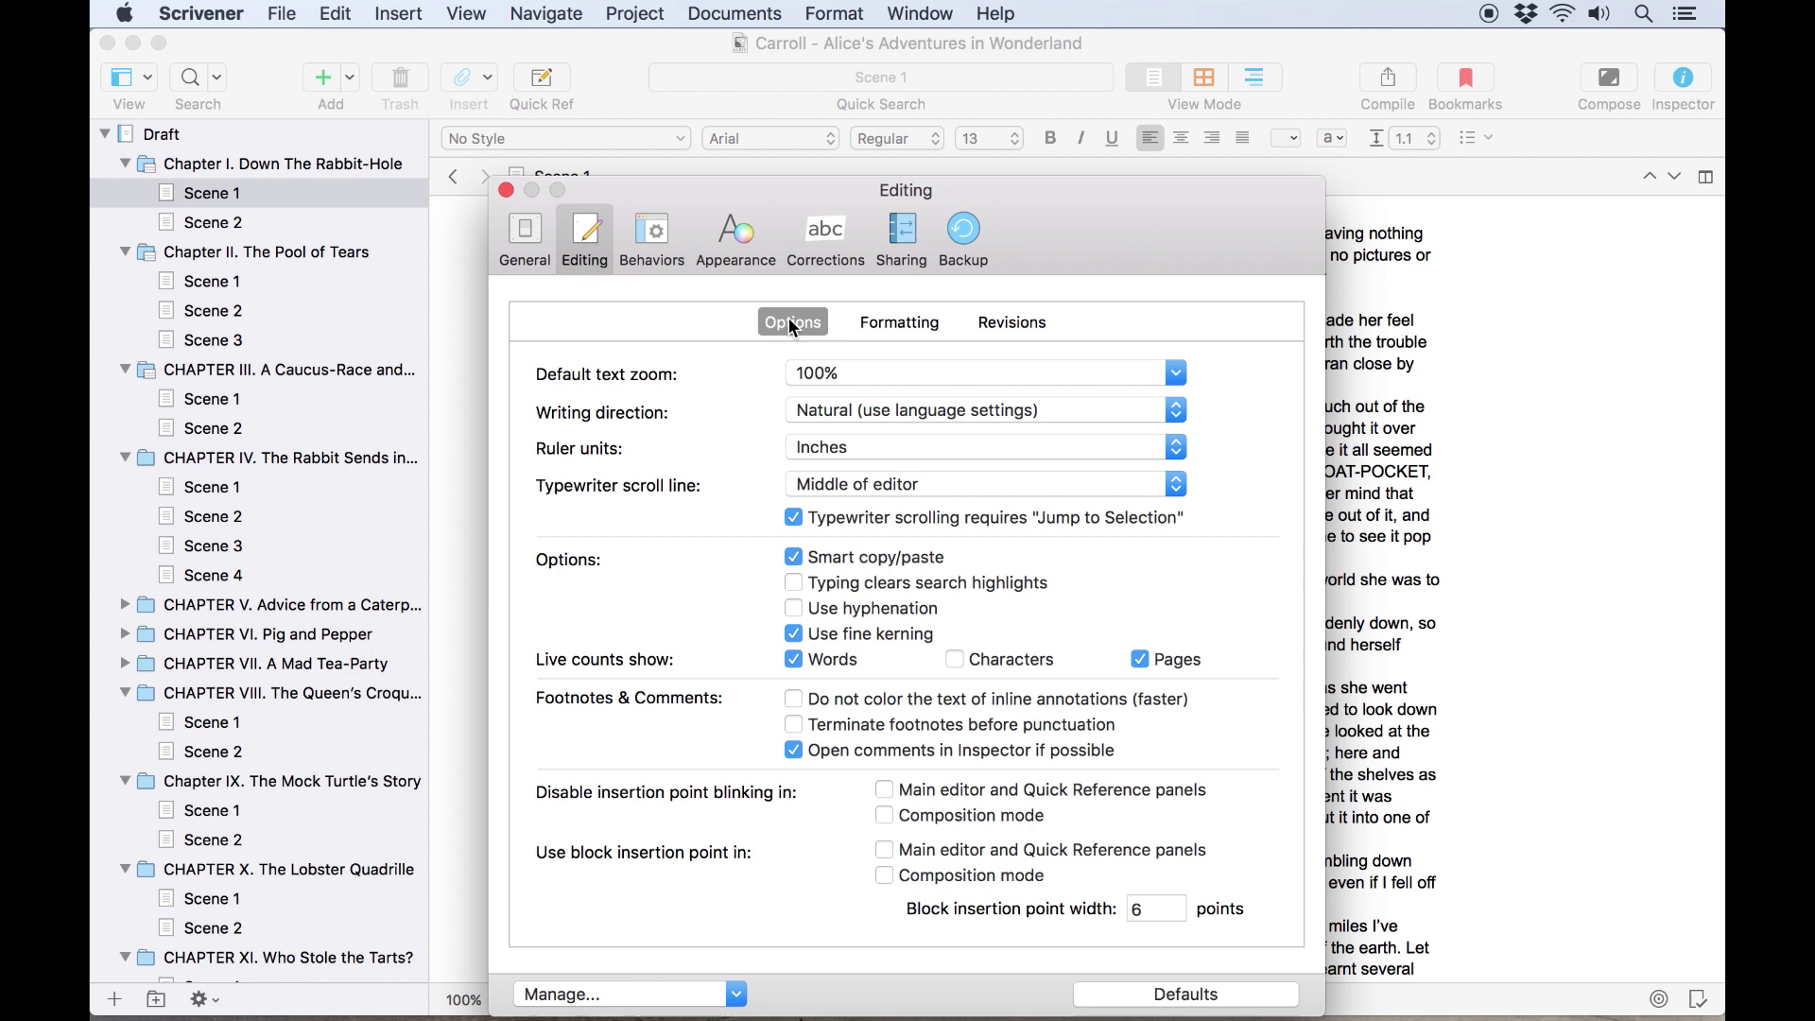
Step: Keep 100% zoom and natural direction, toggle hyphenation, adjust live counts, stop insertion-point blinking
left_click(943, 363)
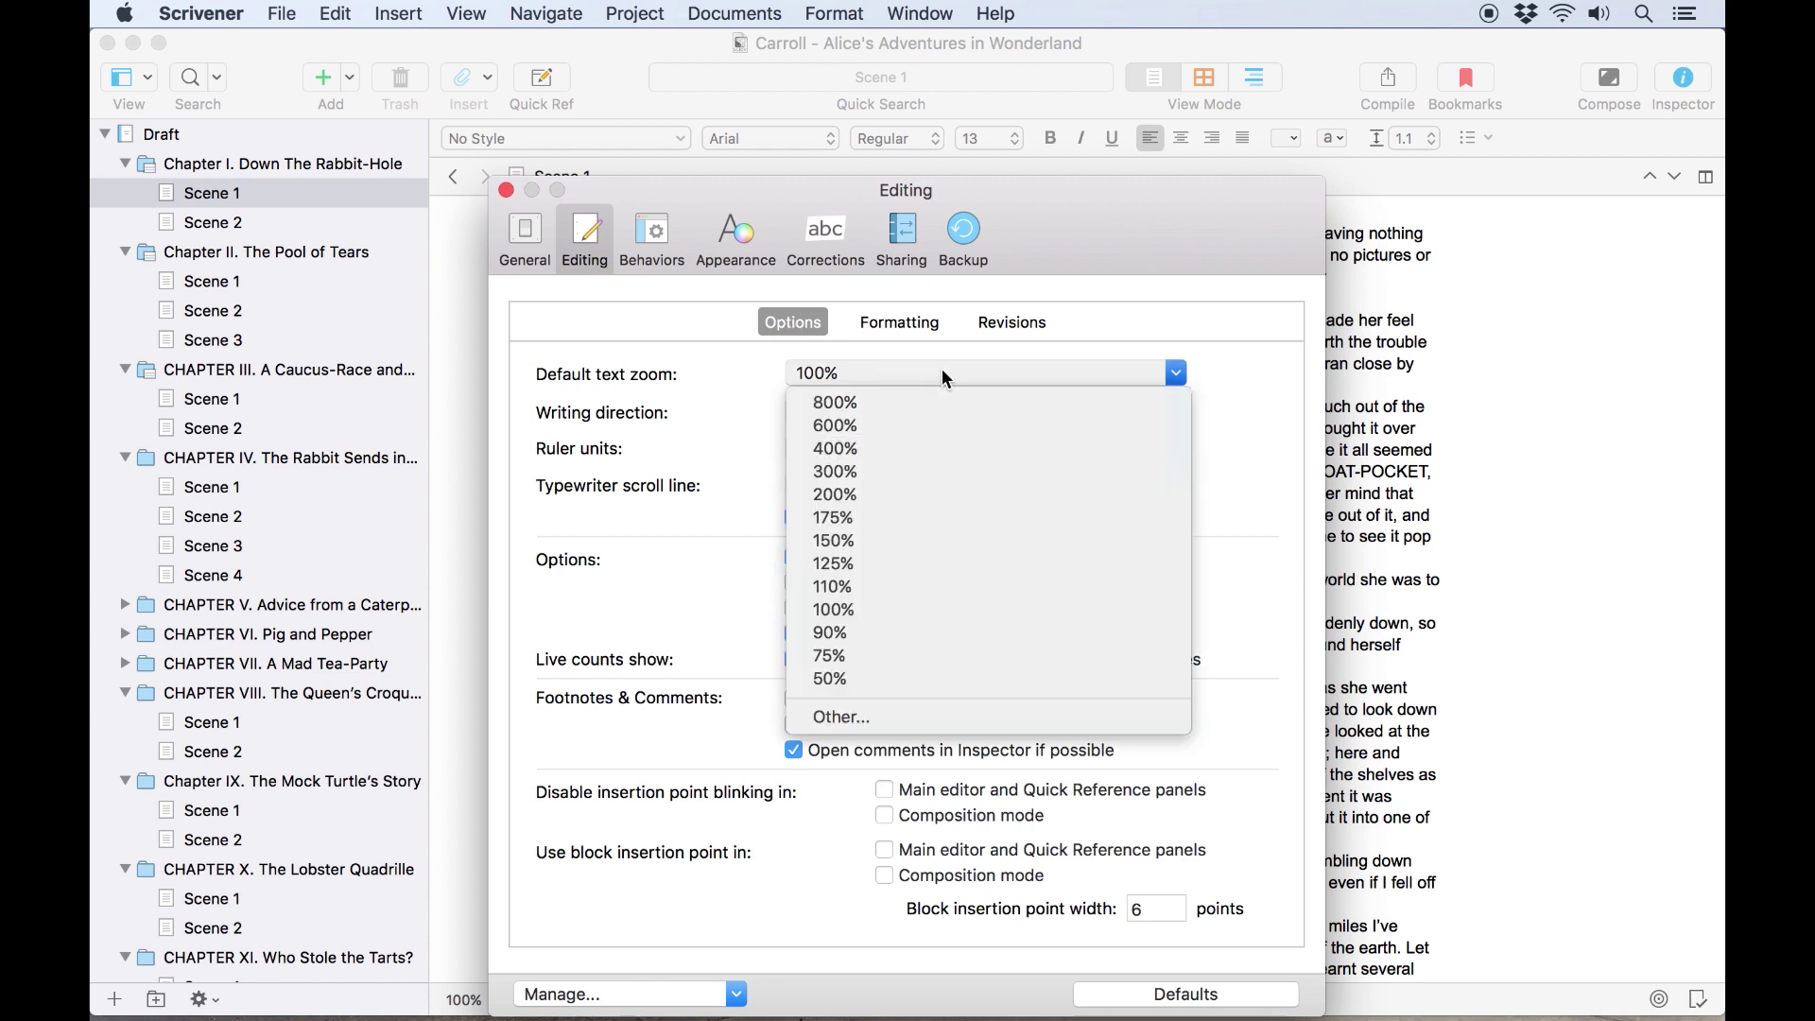
left_click(1077, 338)
left_click(1066, 411)
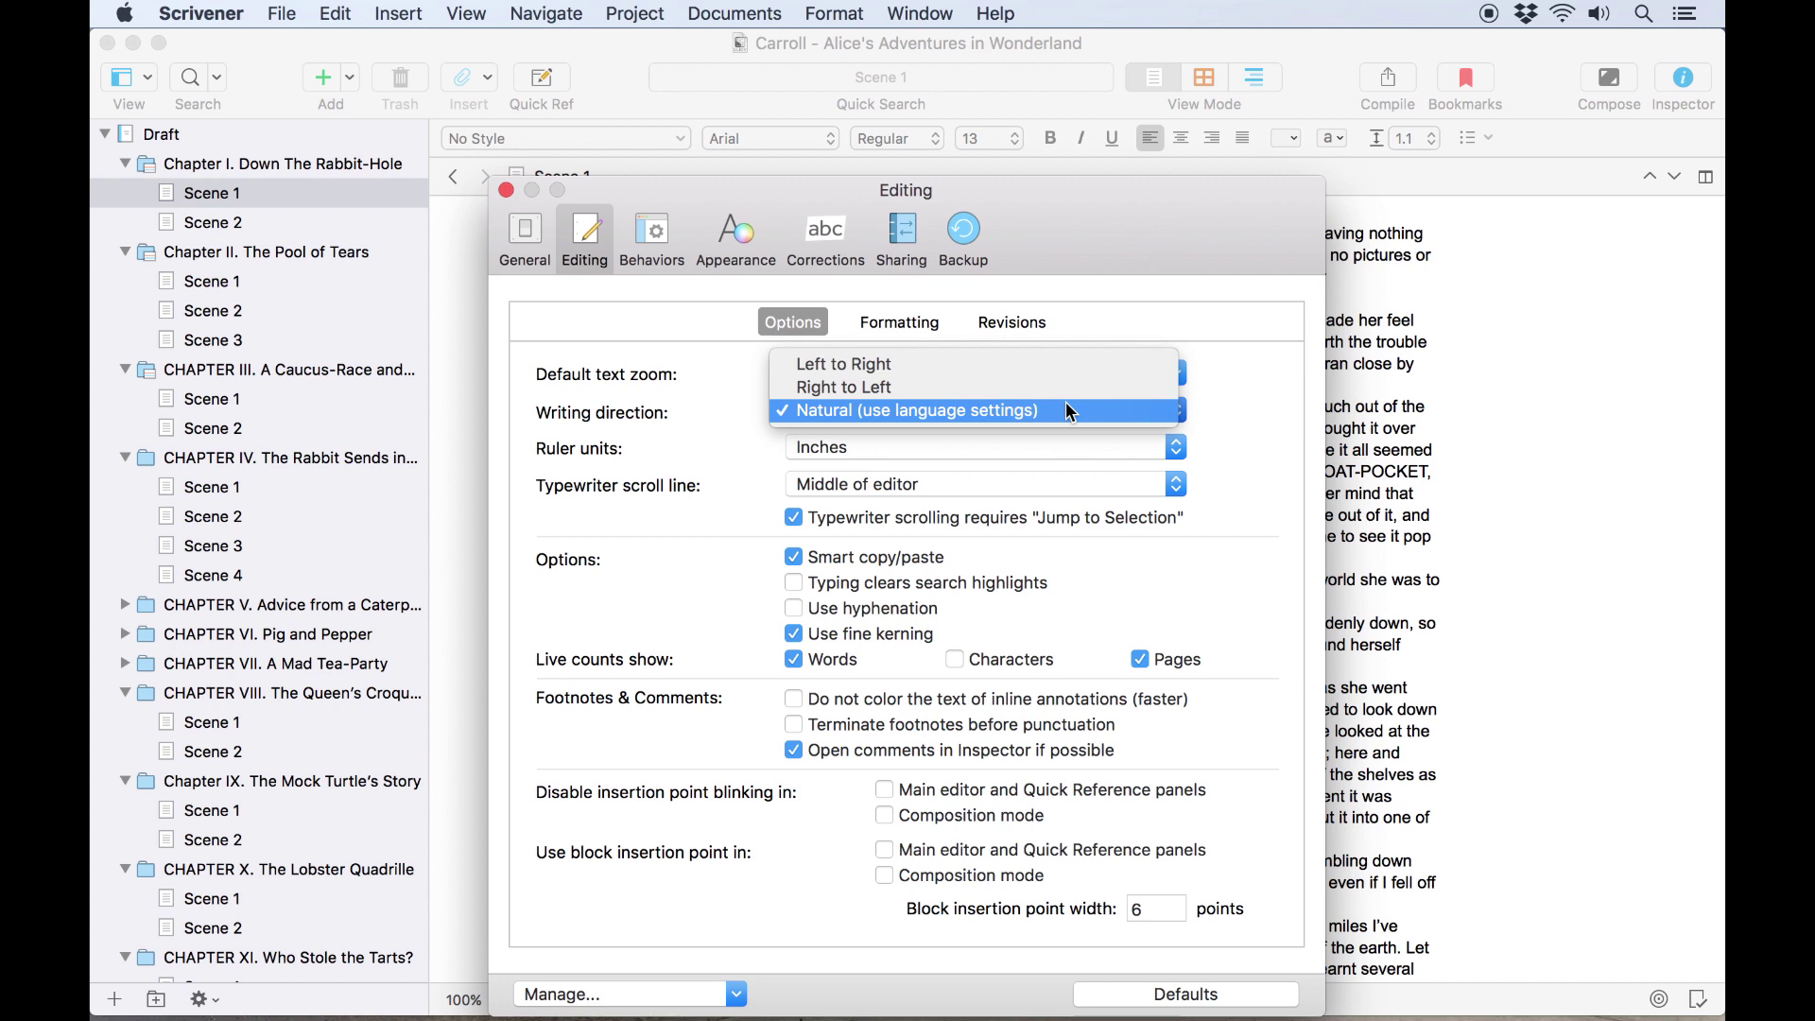
left_click(1067, 404)
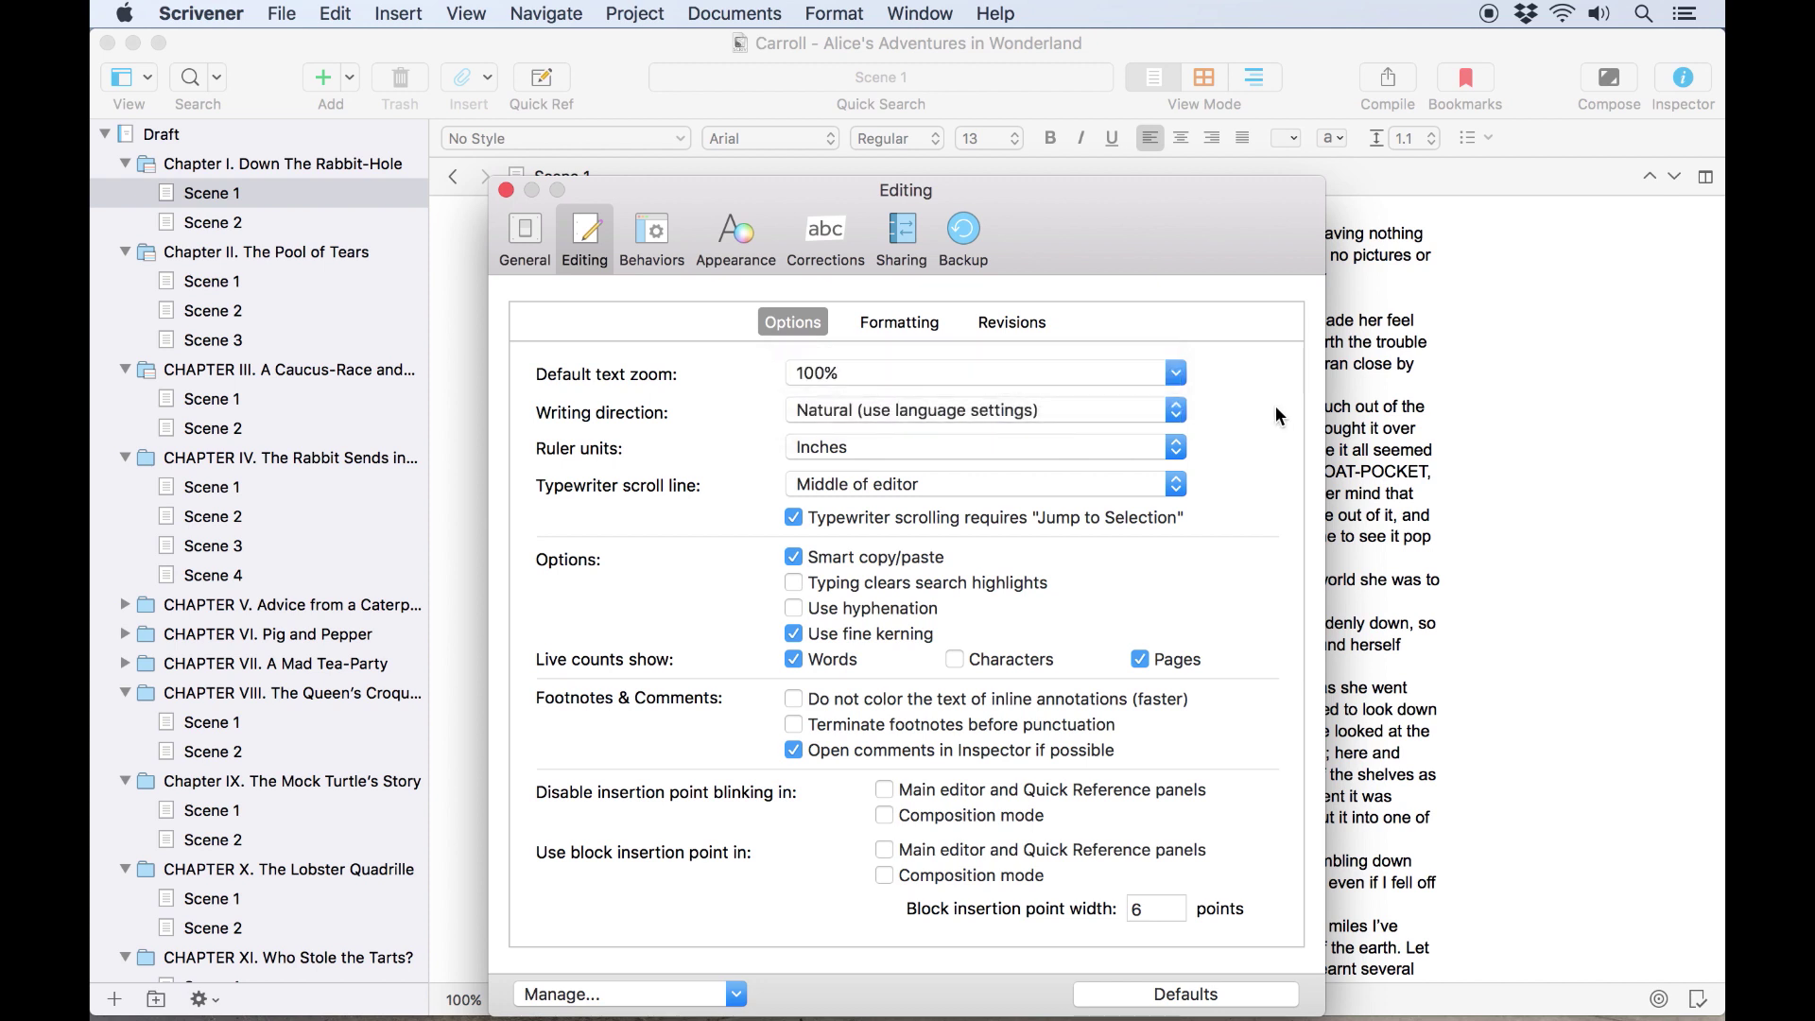
left_click(888, 609)
left_click(888, 609)
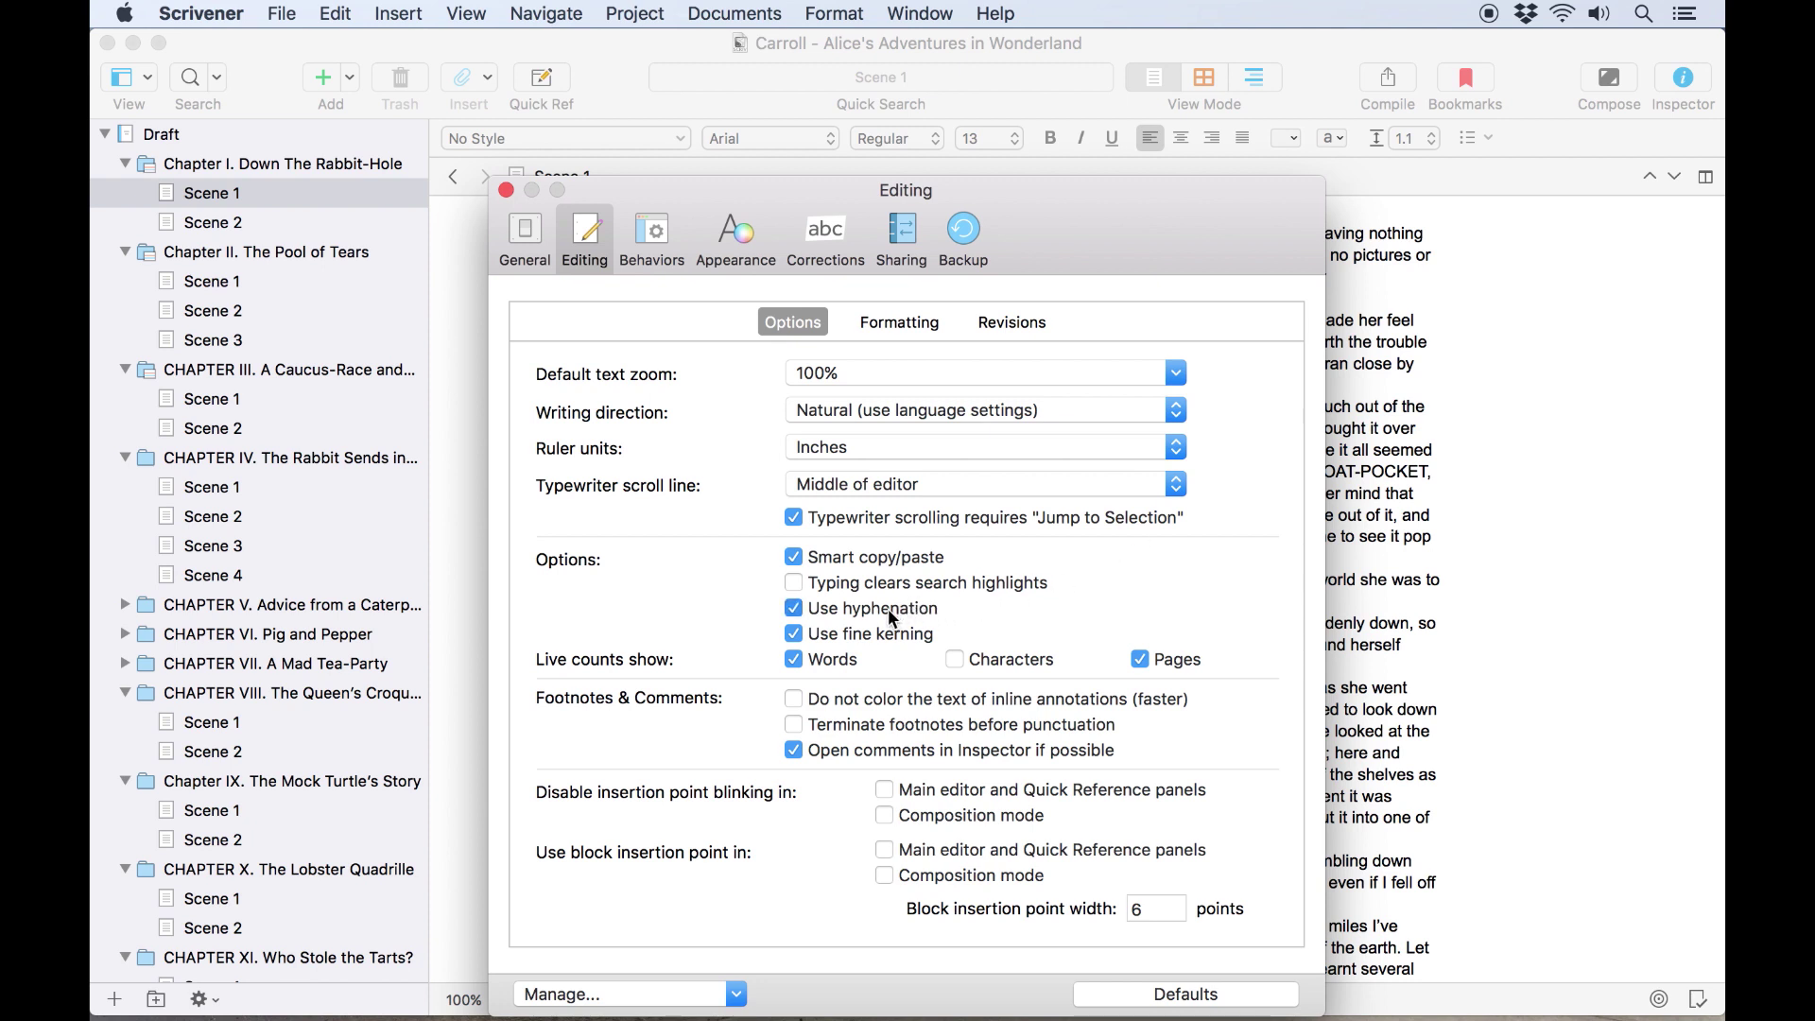
left_click(963, 655)
left_click(960, 657)
left_click(884, 791)
Step: In Corrections, enable Capitalize 'i' and bring up System Text Preferences
left_click(824, 230)
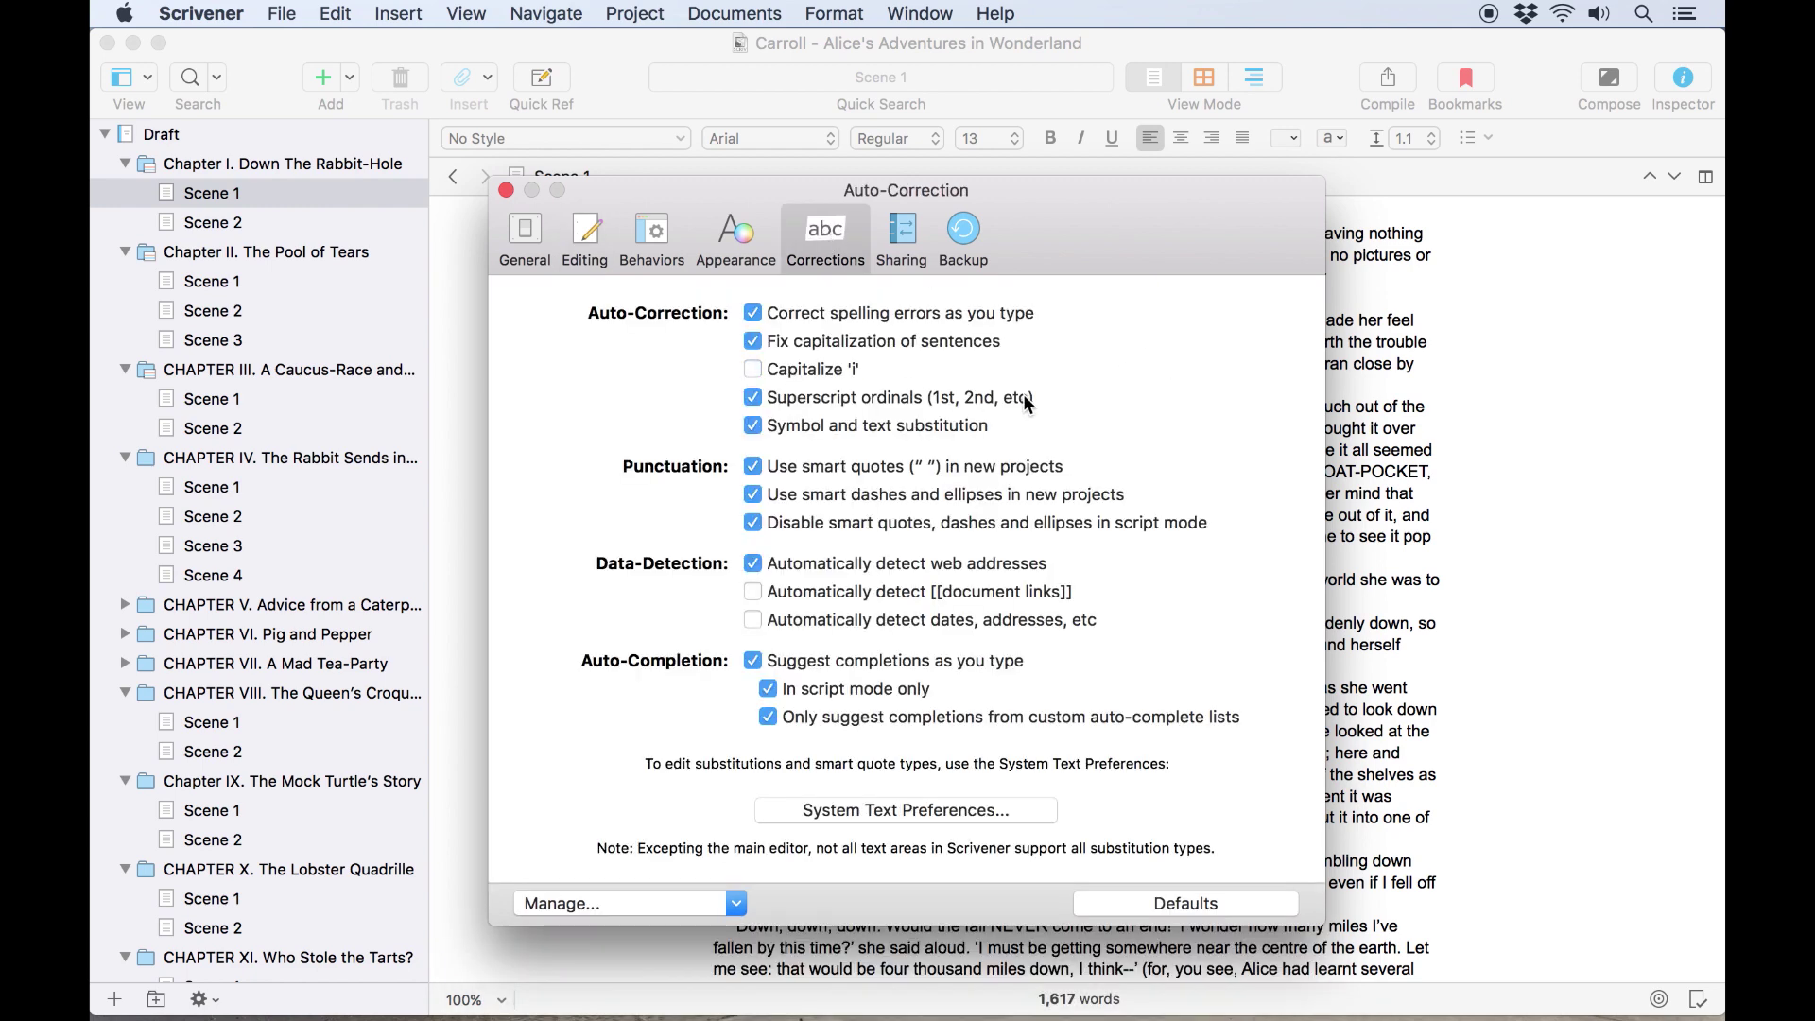
left_click(824, 371)
left_click(890, 802)
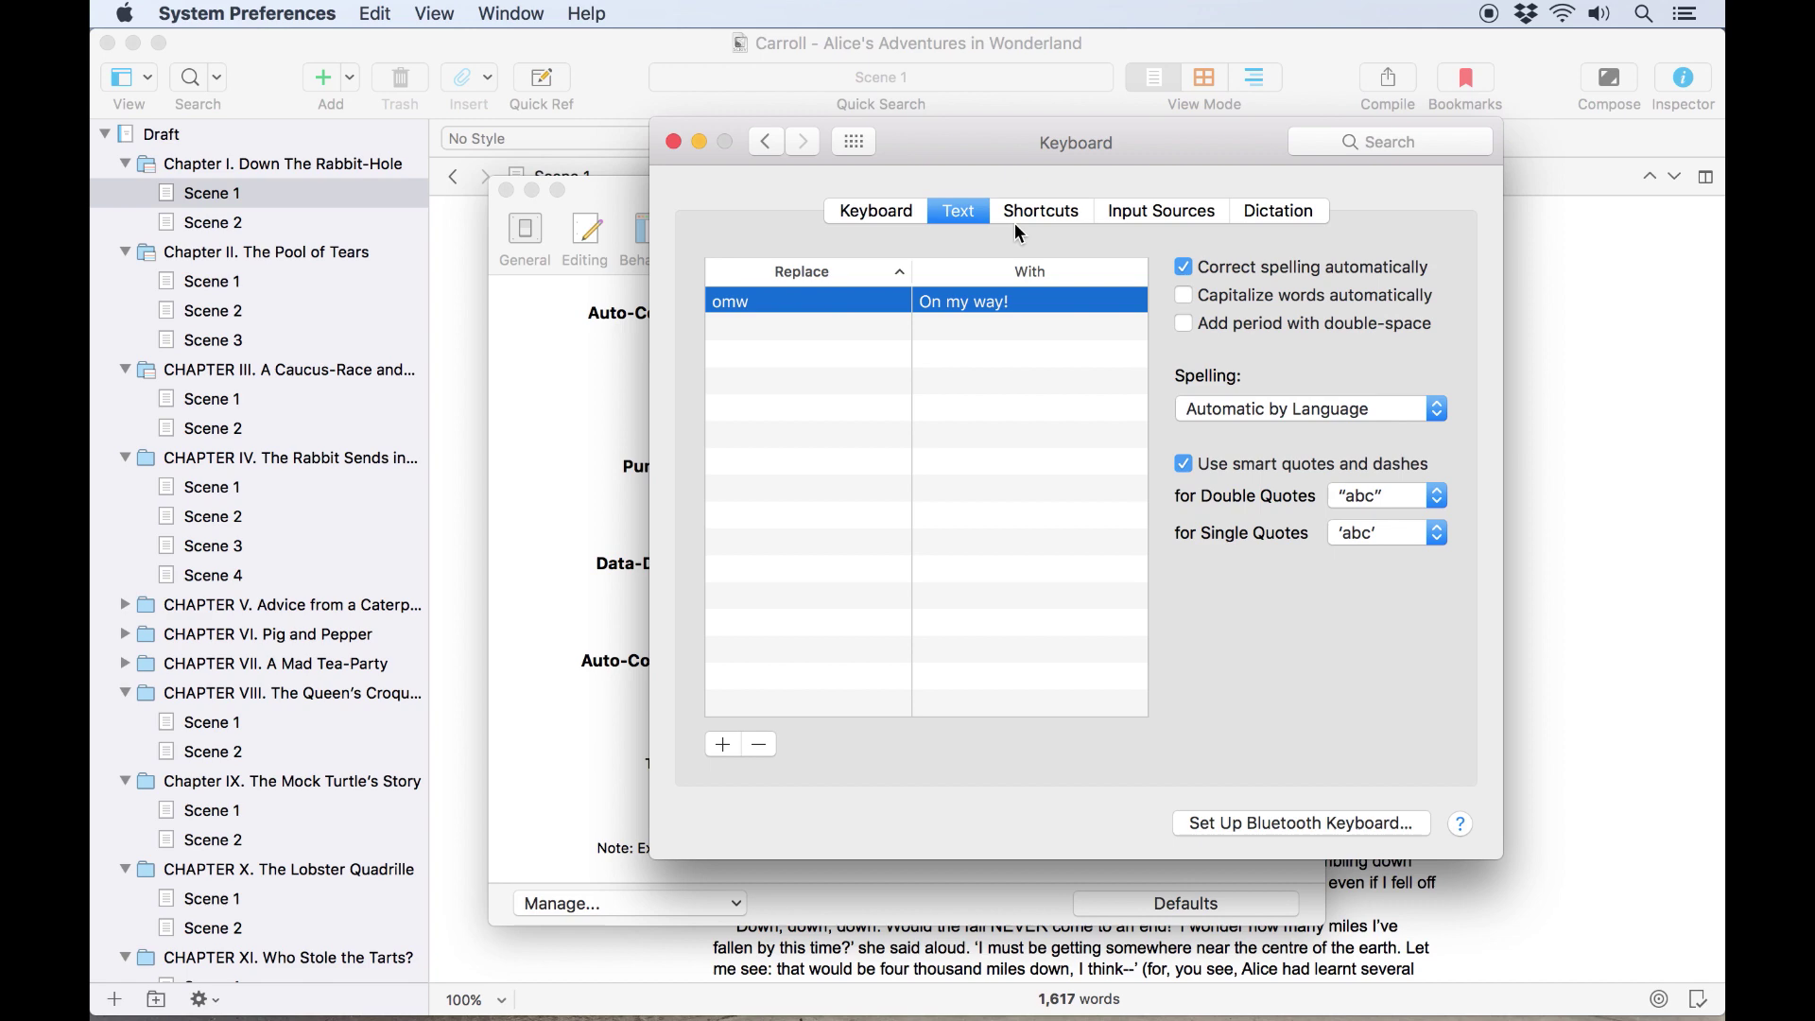
Step: View the Keyboard Dictation tab, quit System Preferences, and show Scrivener's Appearance preferences
left_click(1254, 214)
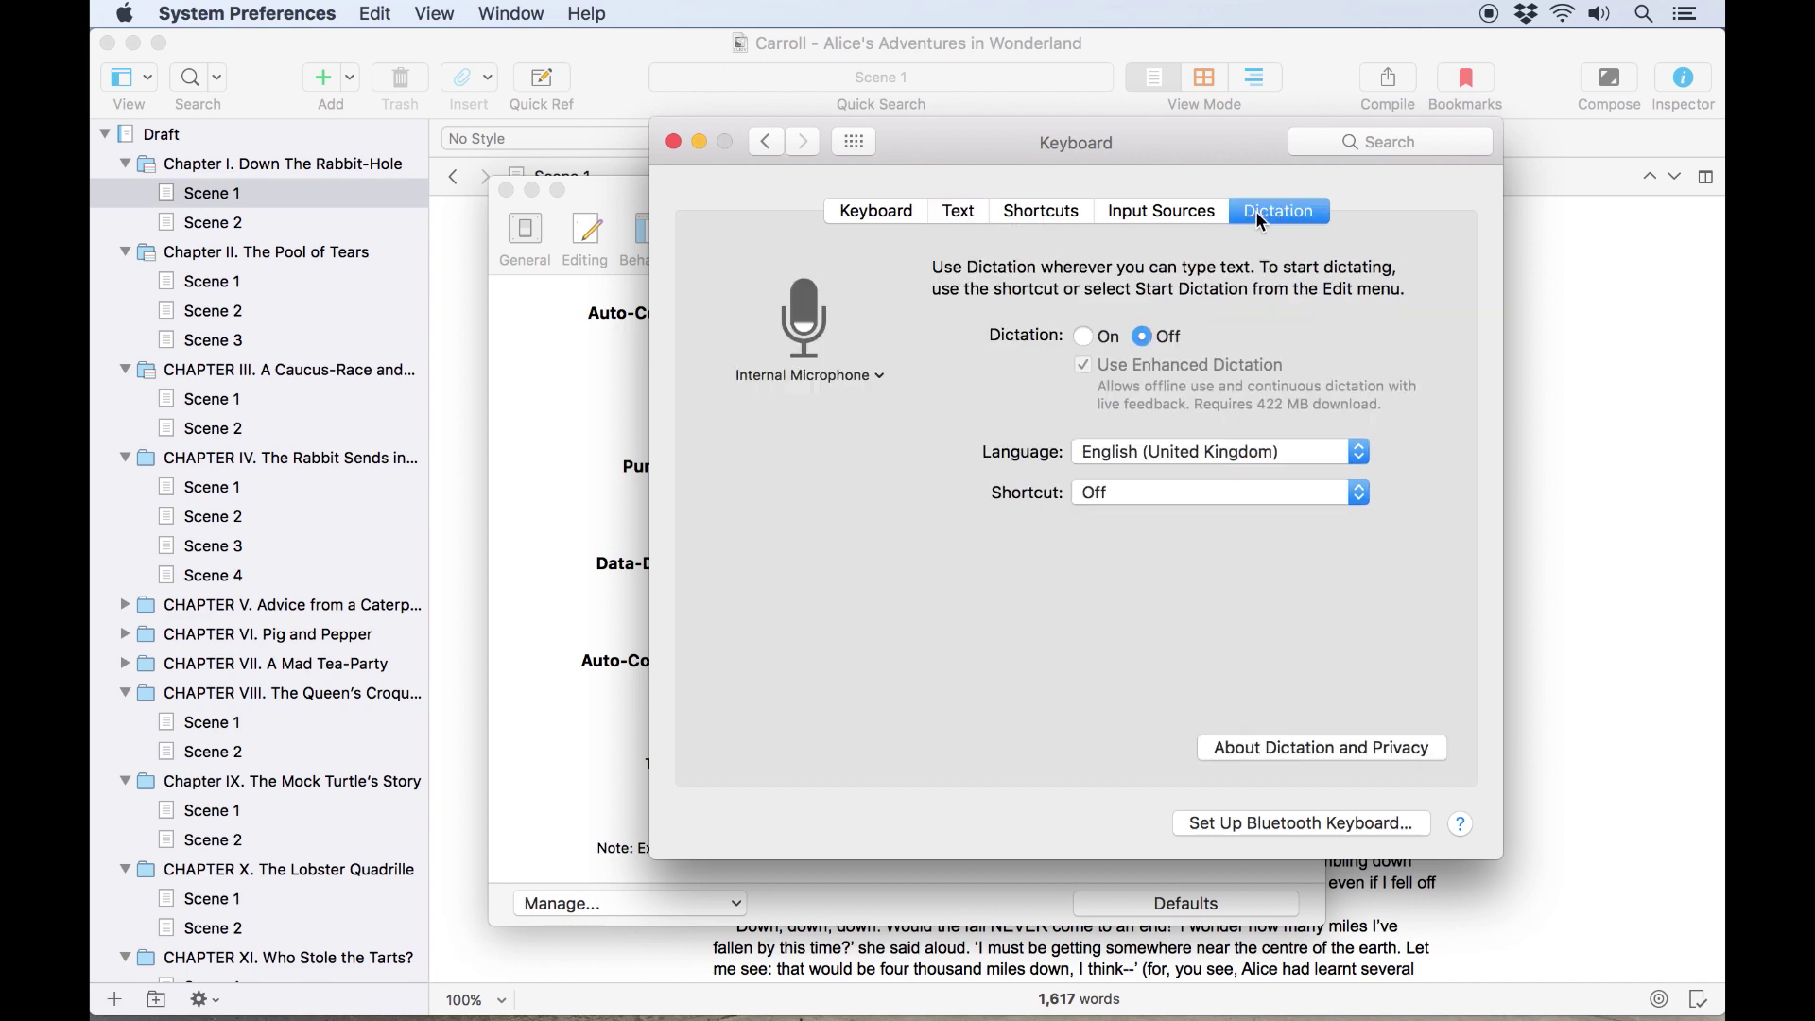
key("super+q")
left_click(741, 245)
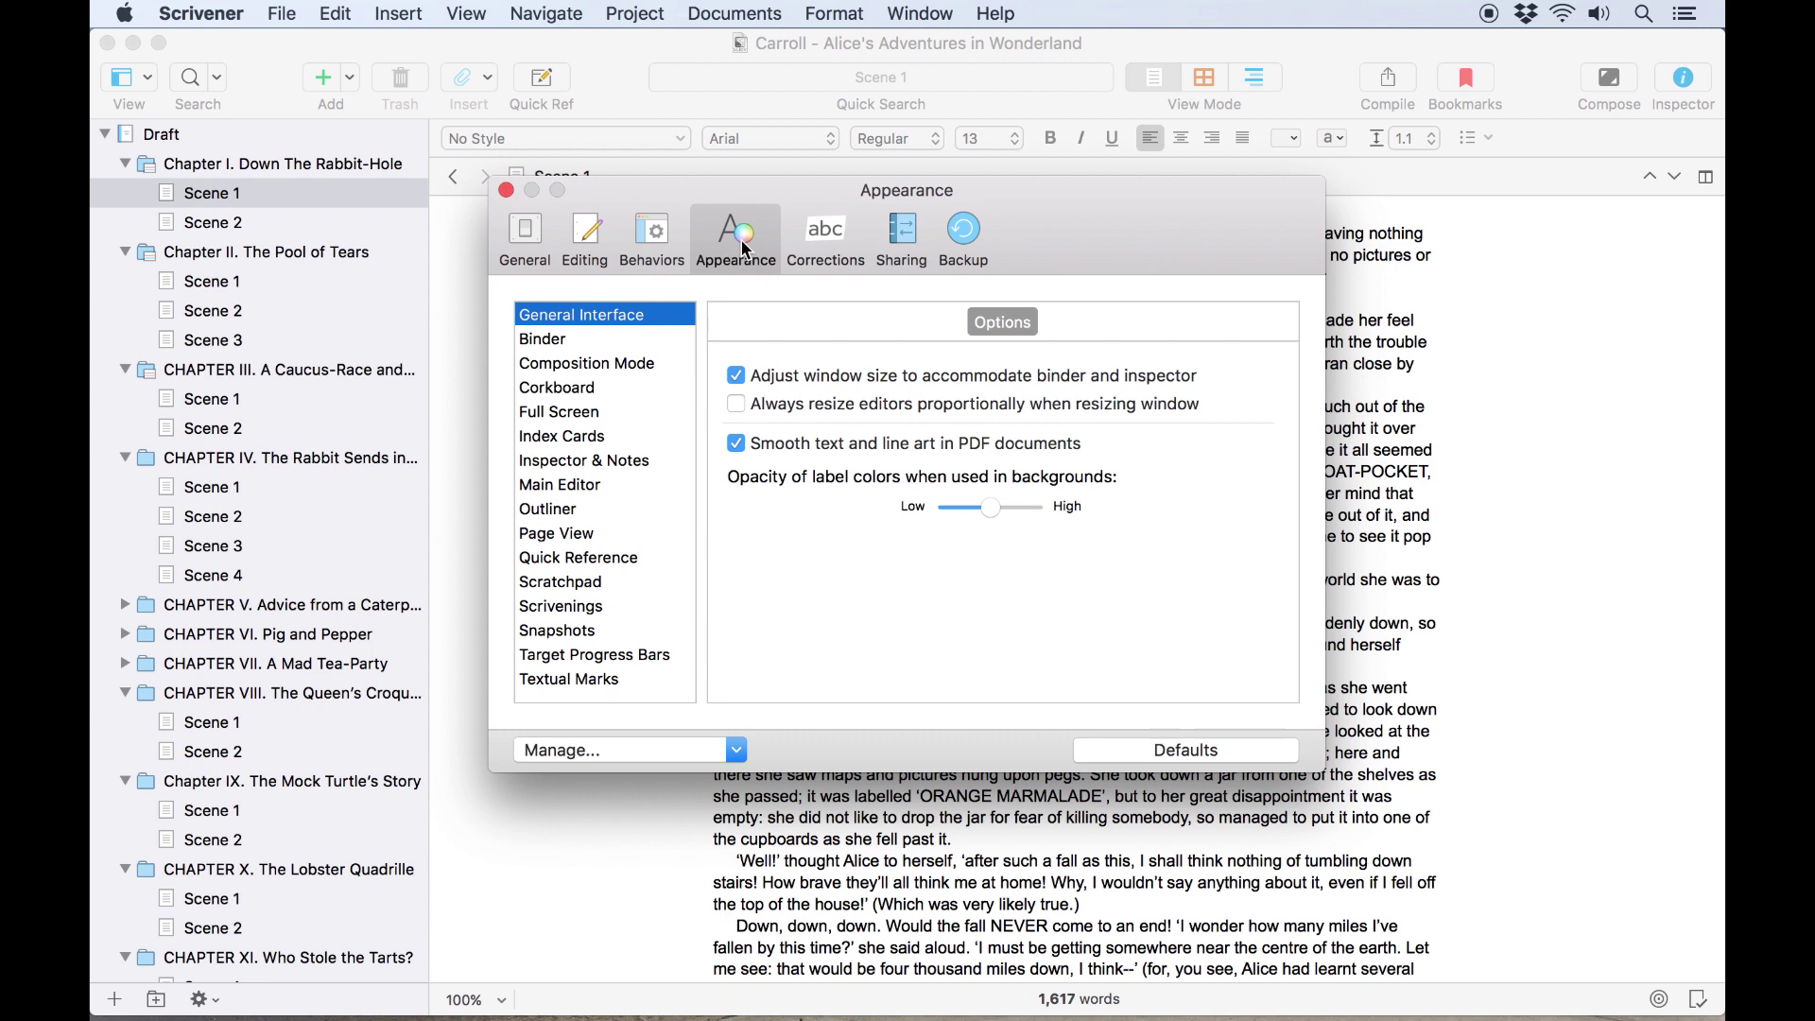
Step: Browse the Binder, Composition Mode, Corkboard, Full Screen, Index Card and Inspector appearance sections, ending on Binder
left_click(587, 344)
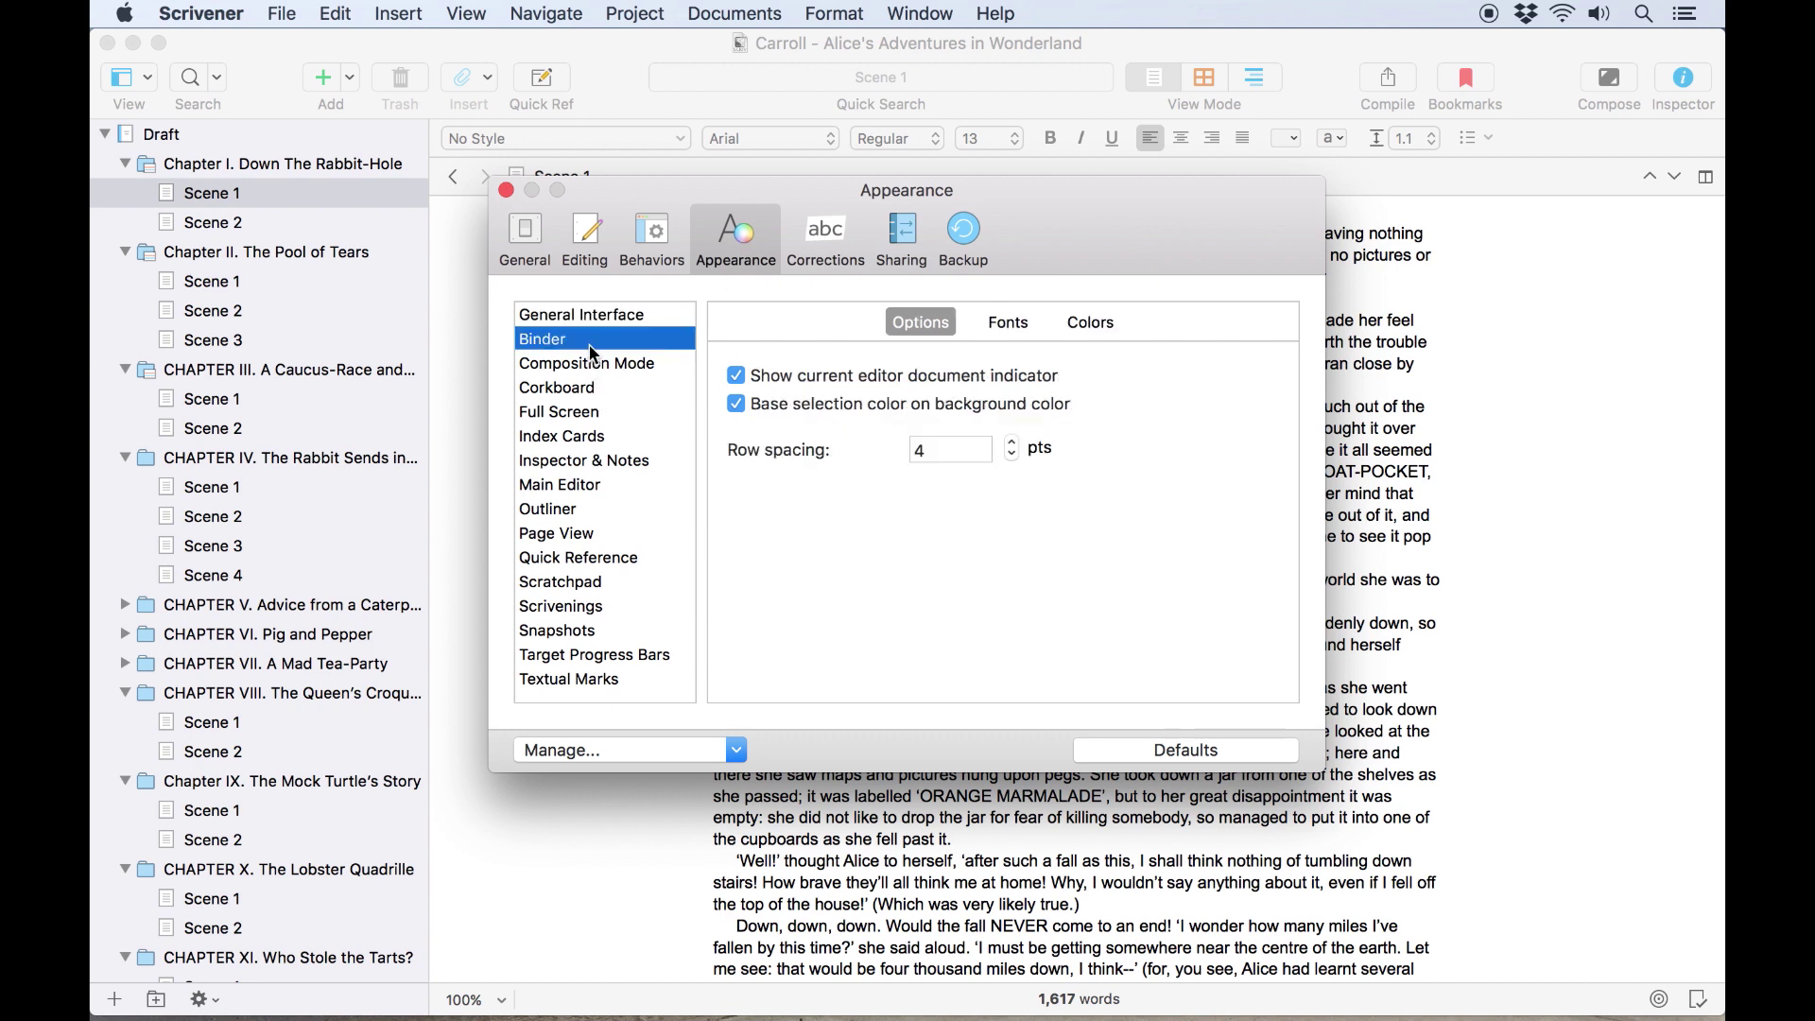
left_click(590, 374)
left_click(590, 393)
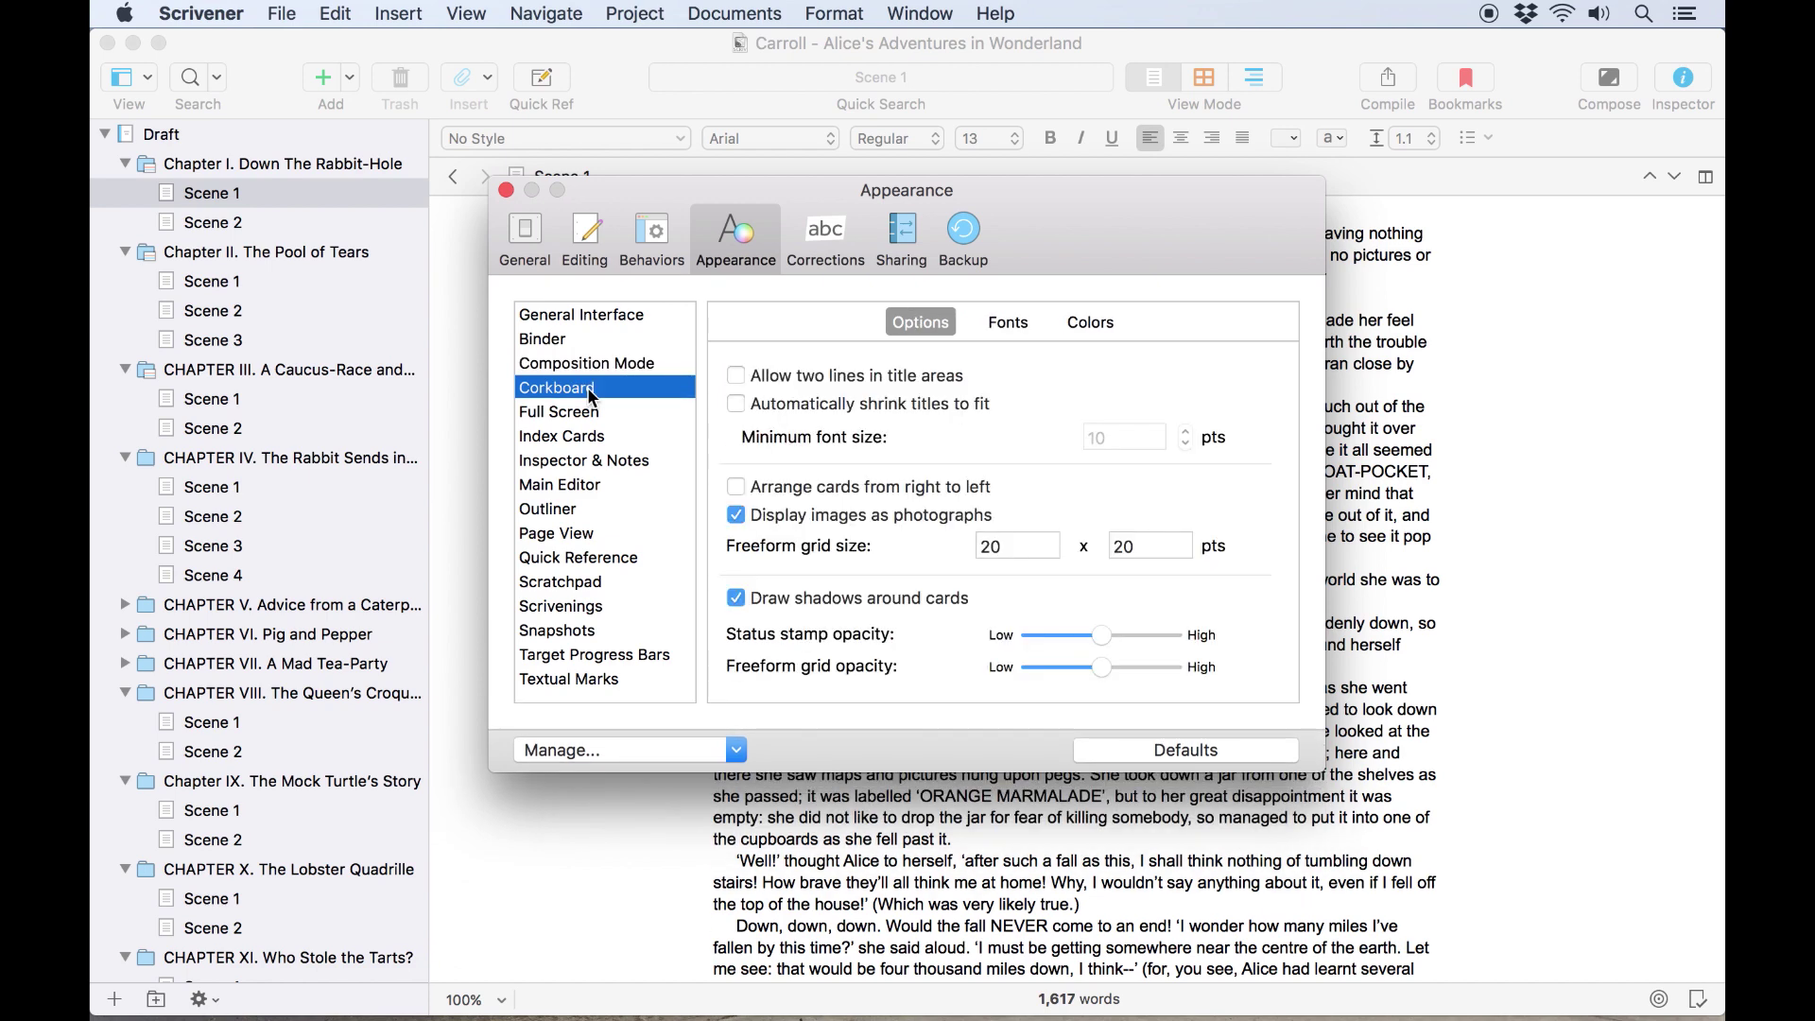
left_click(594, 415)
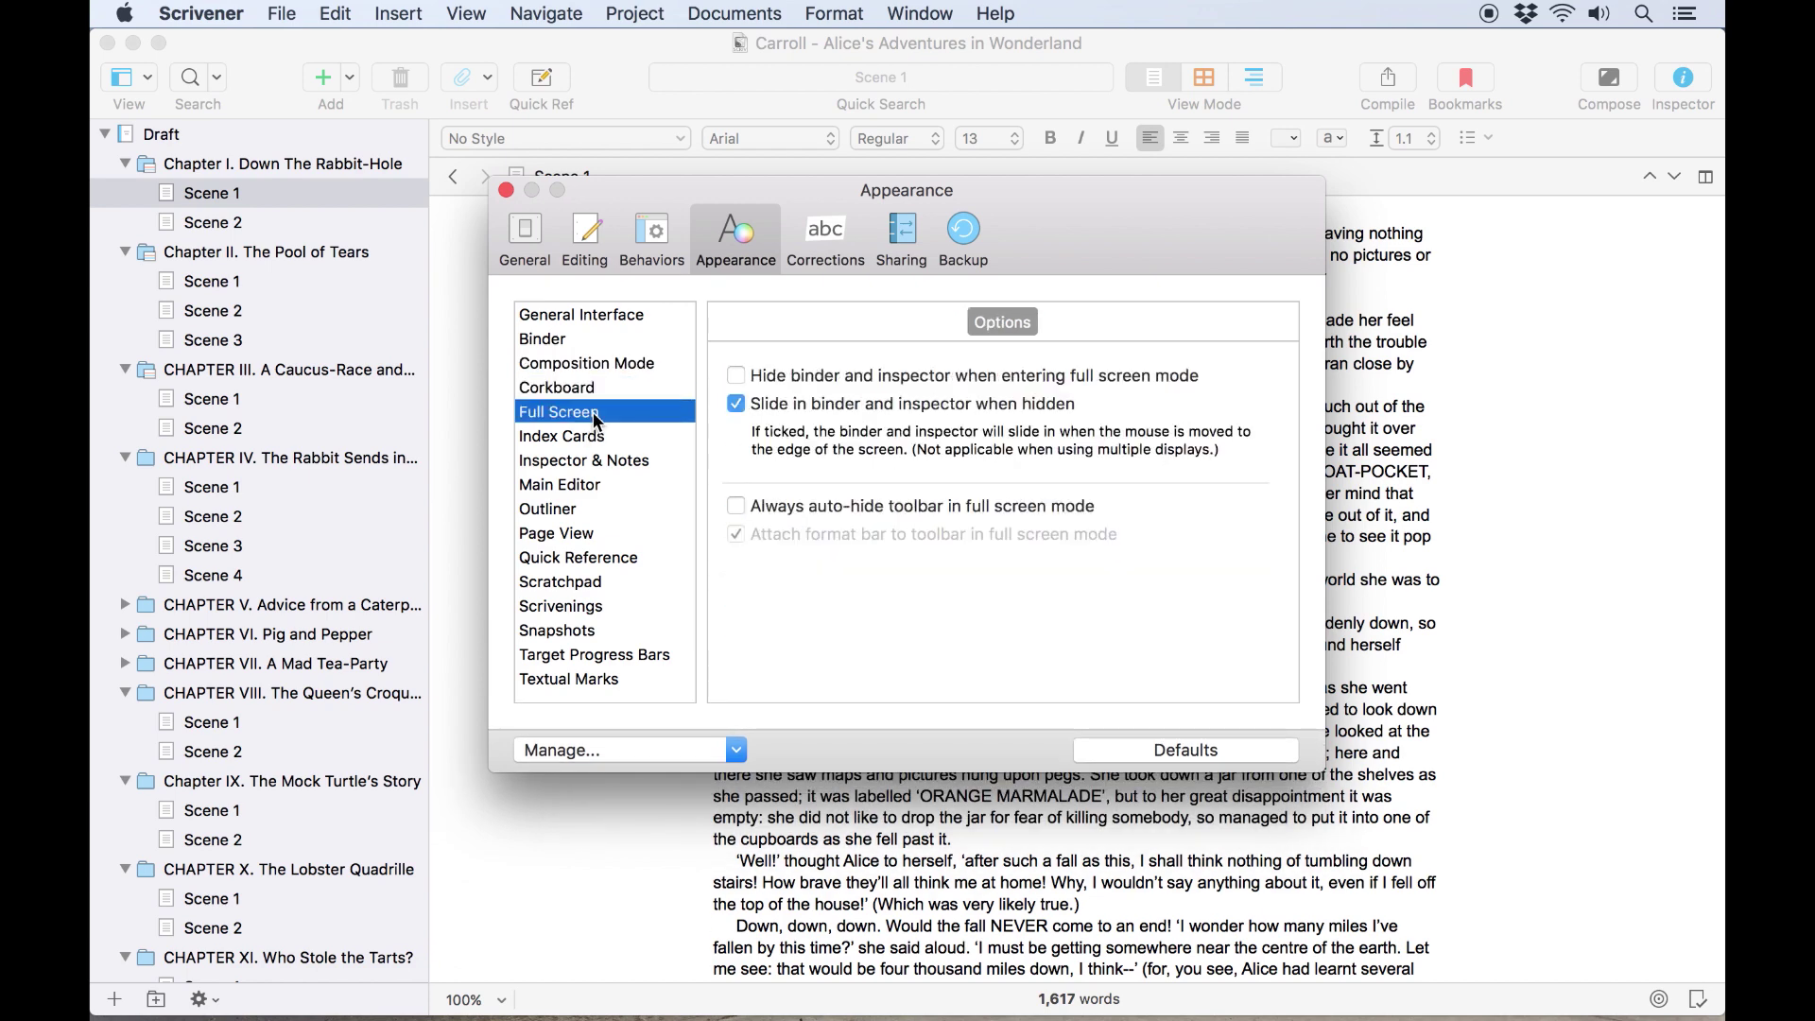
left_click(594, 437)
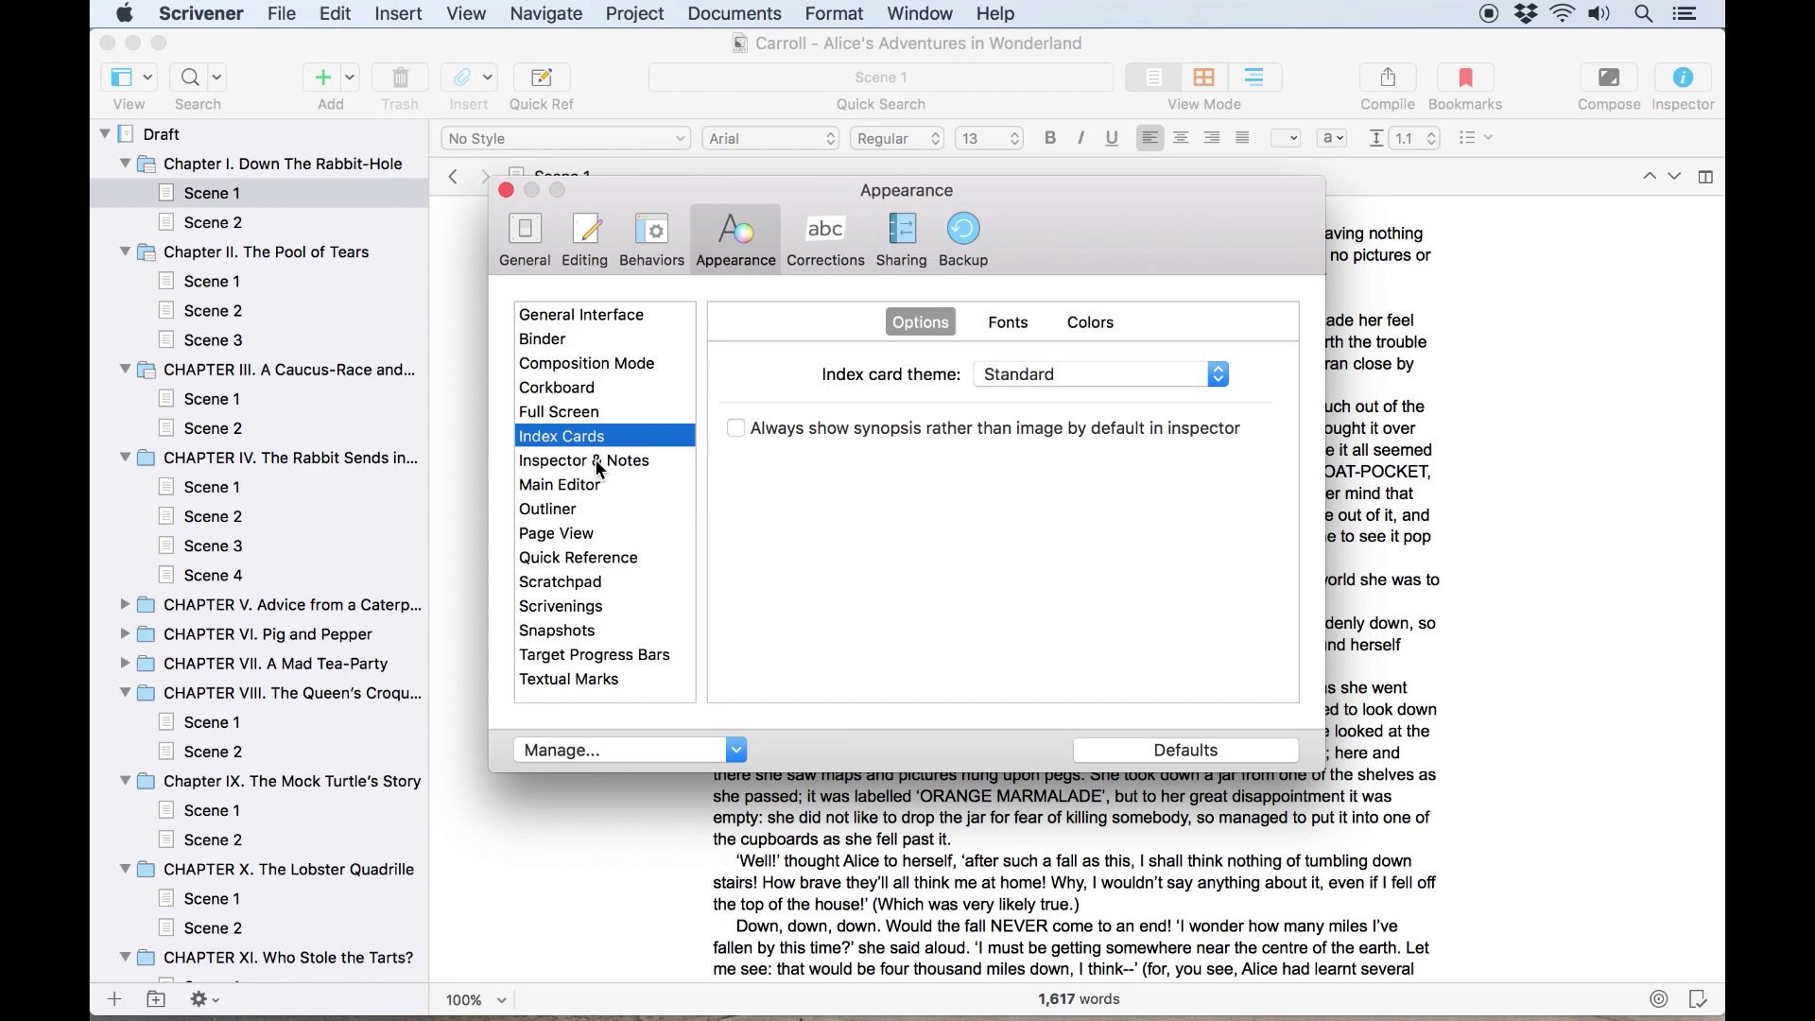
left_click(595, 464)
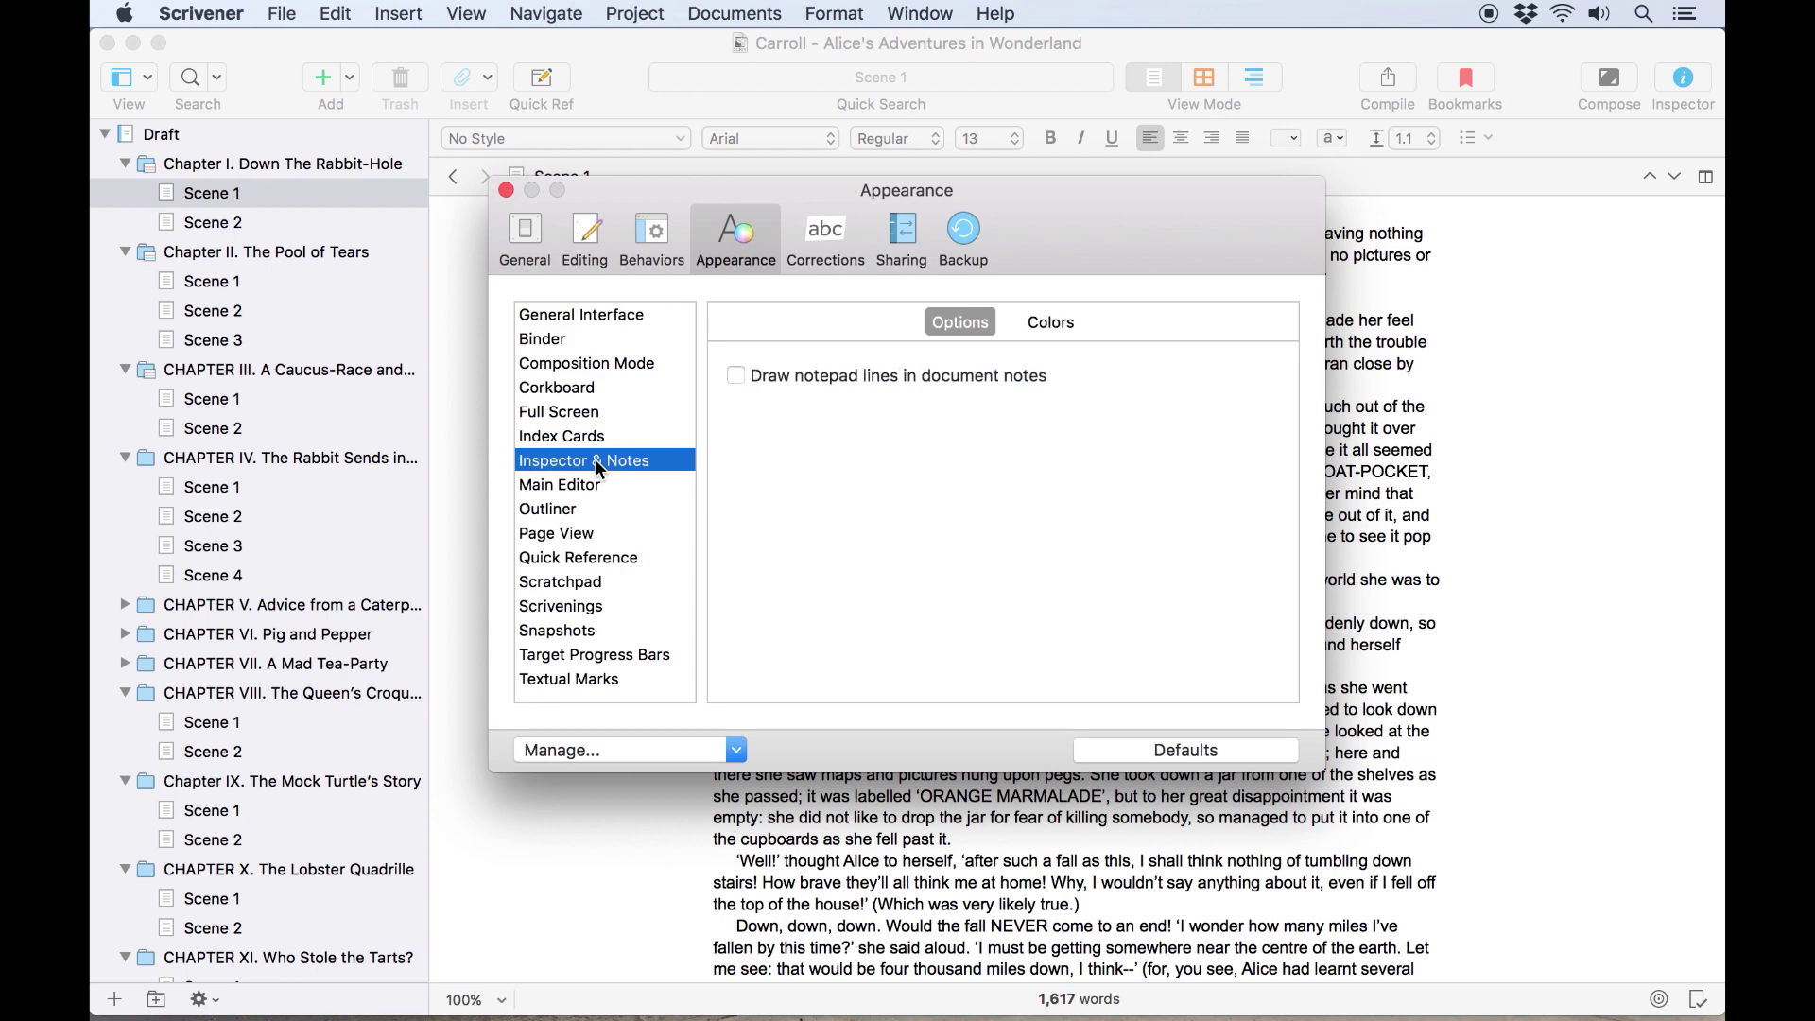
left_click(579, 363)
left_click(577, 339)
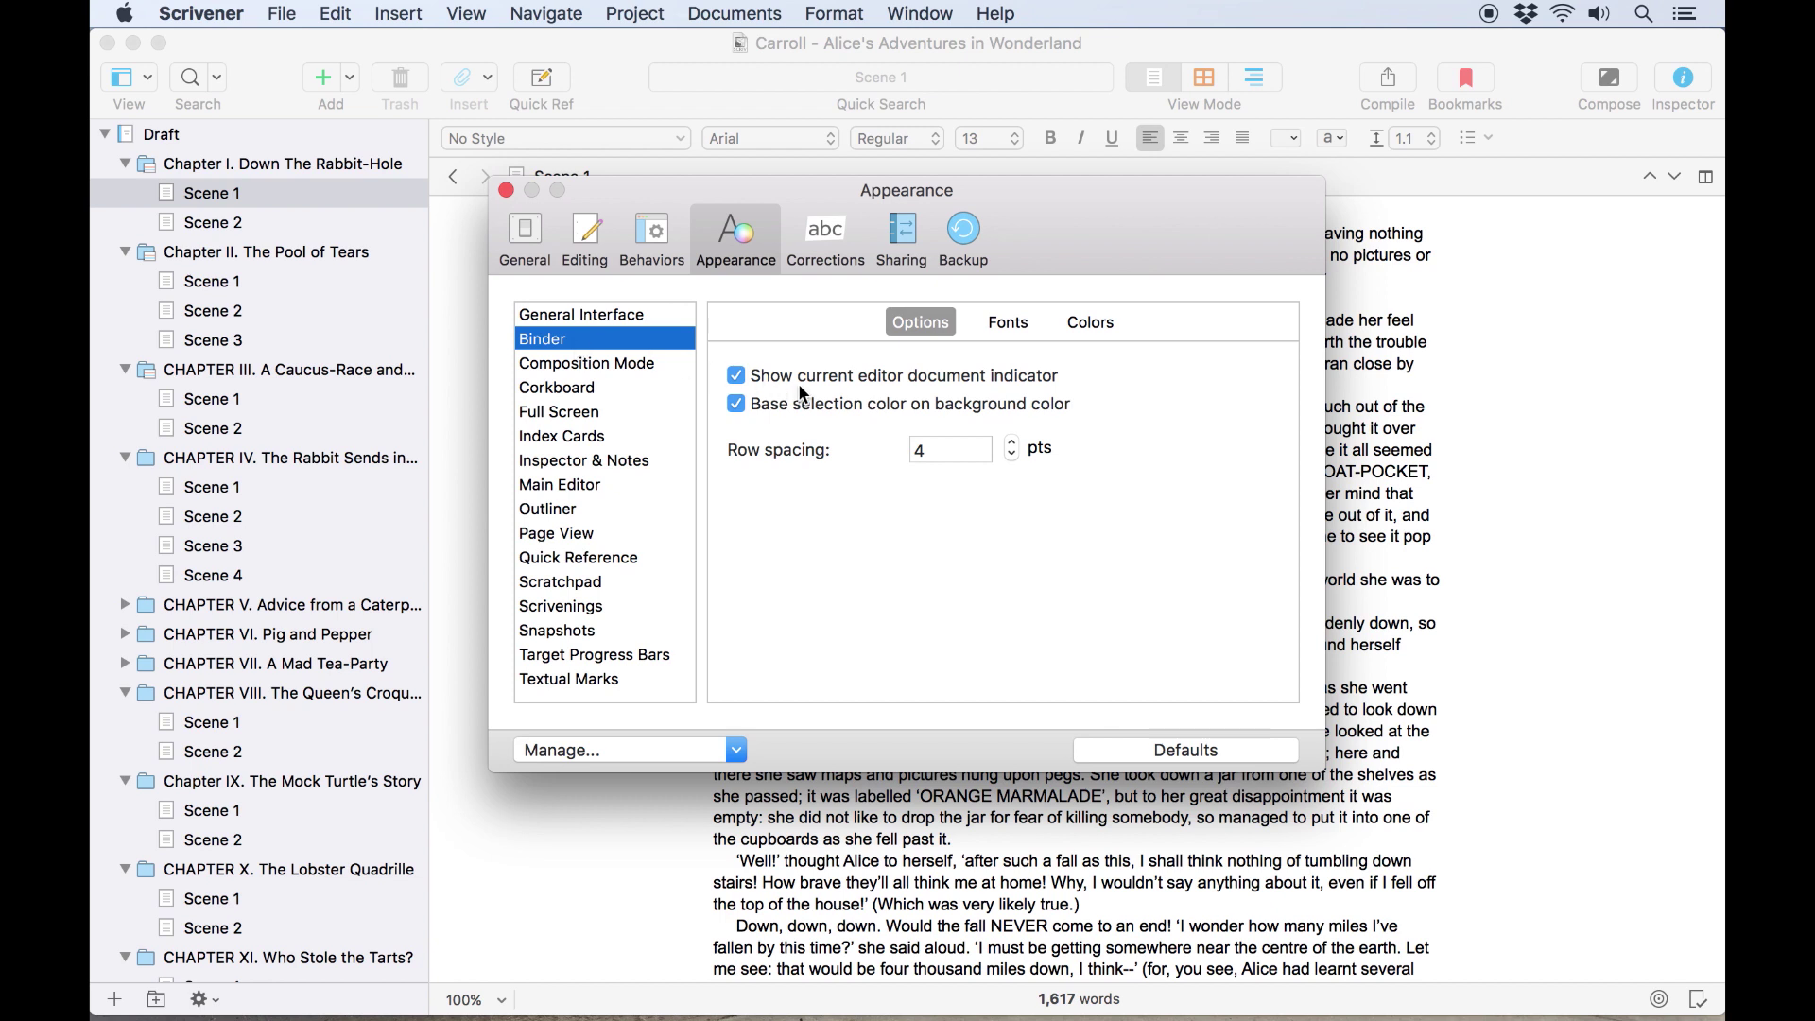
Step: Raise the binder row spacing to 7 points
left_click(1012, 443)
left_click(1011, 442)
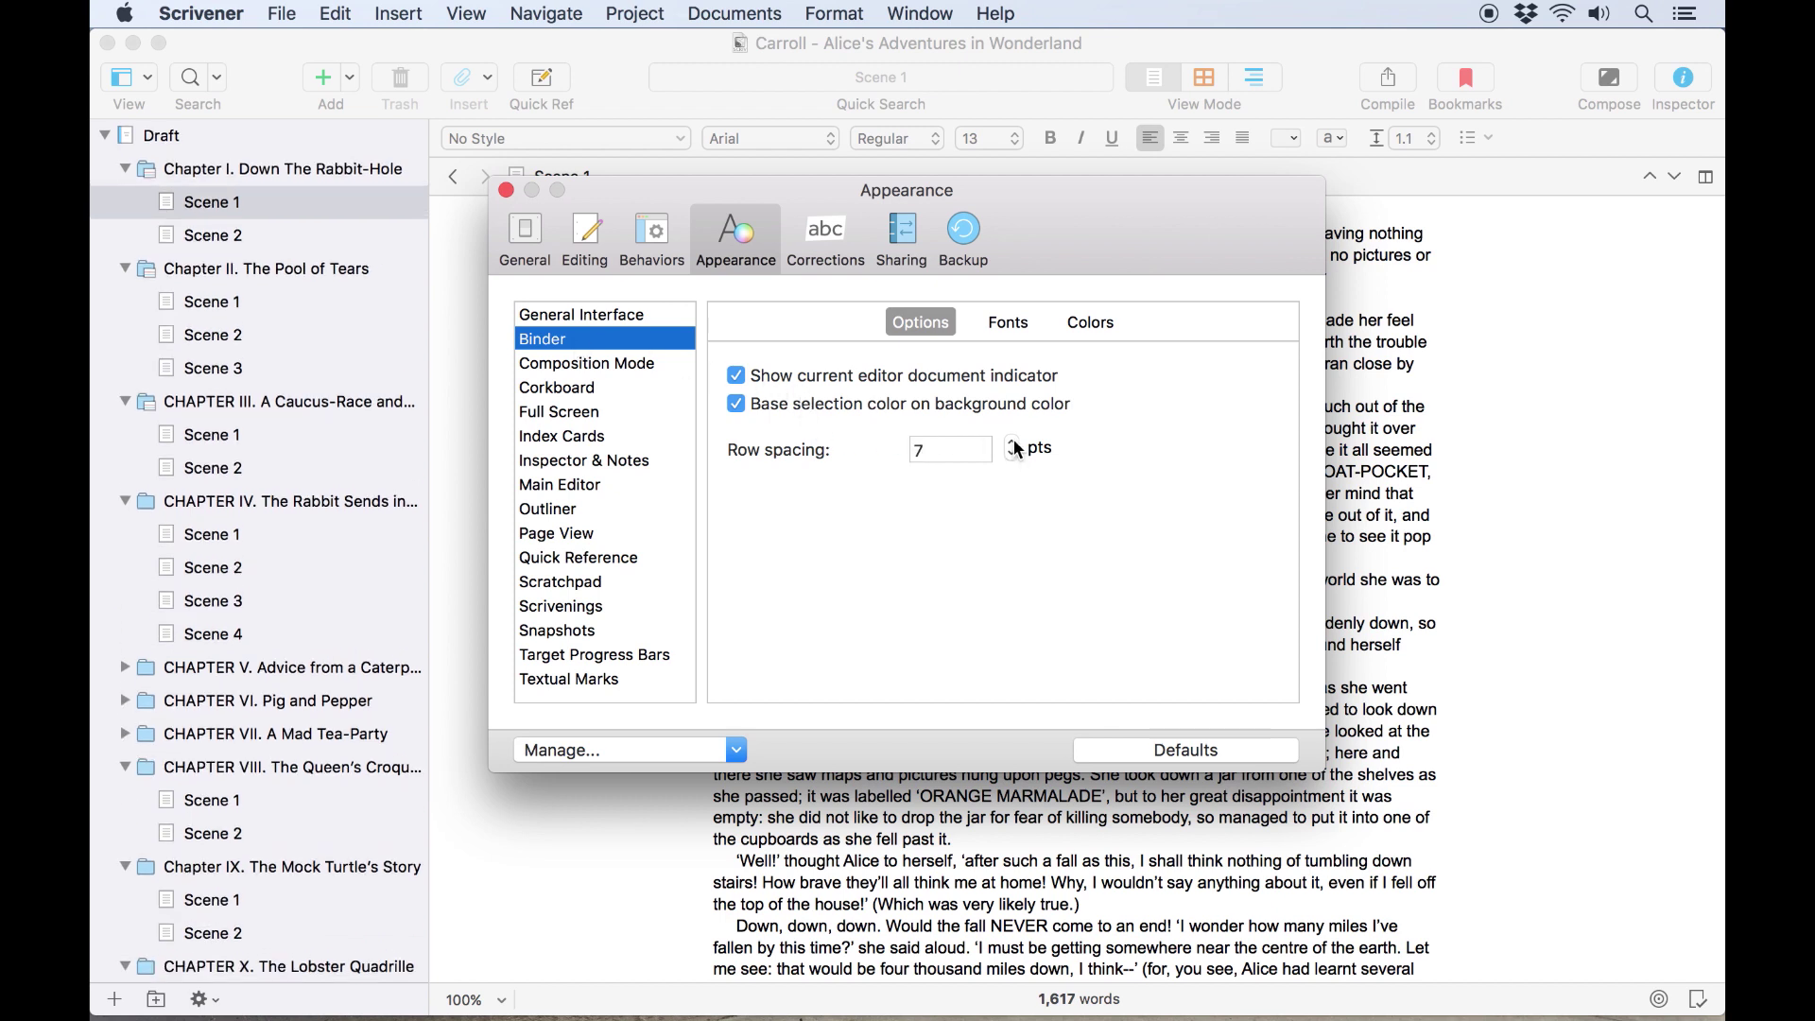
left_click(1013, 443)
left_click(1007, 323)
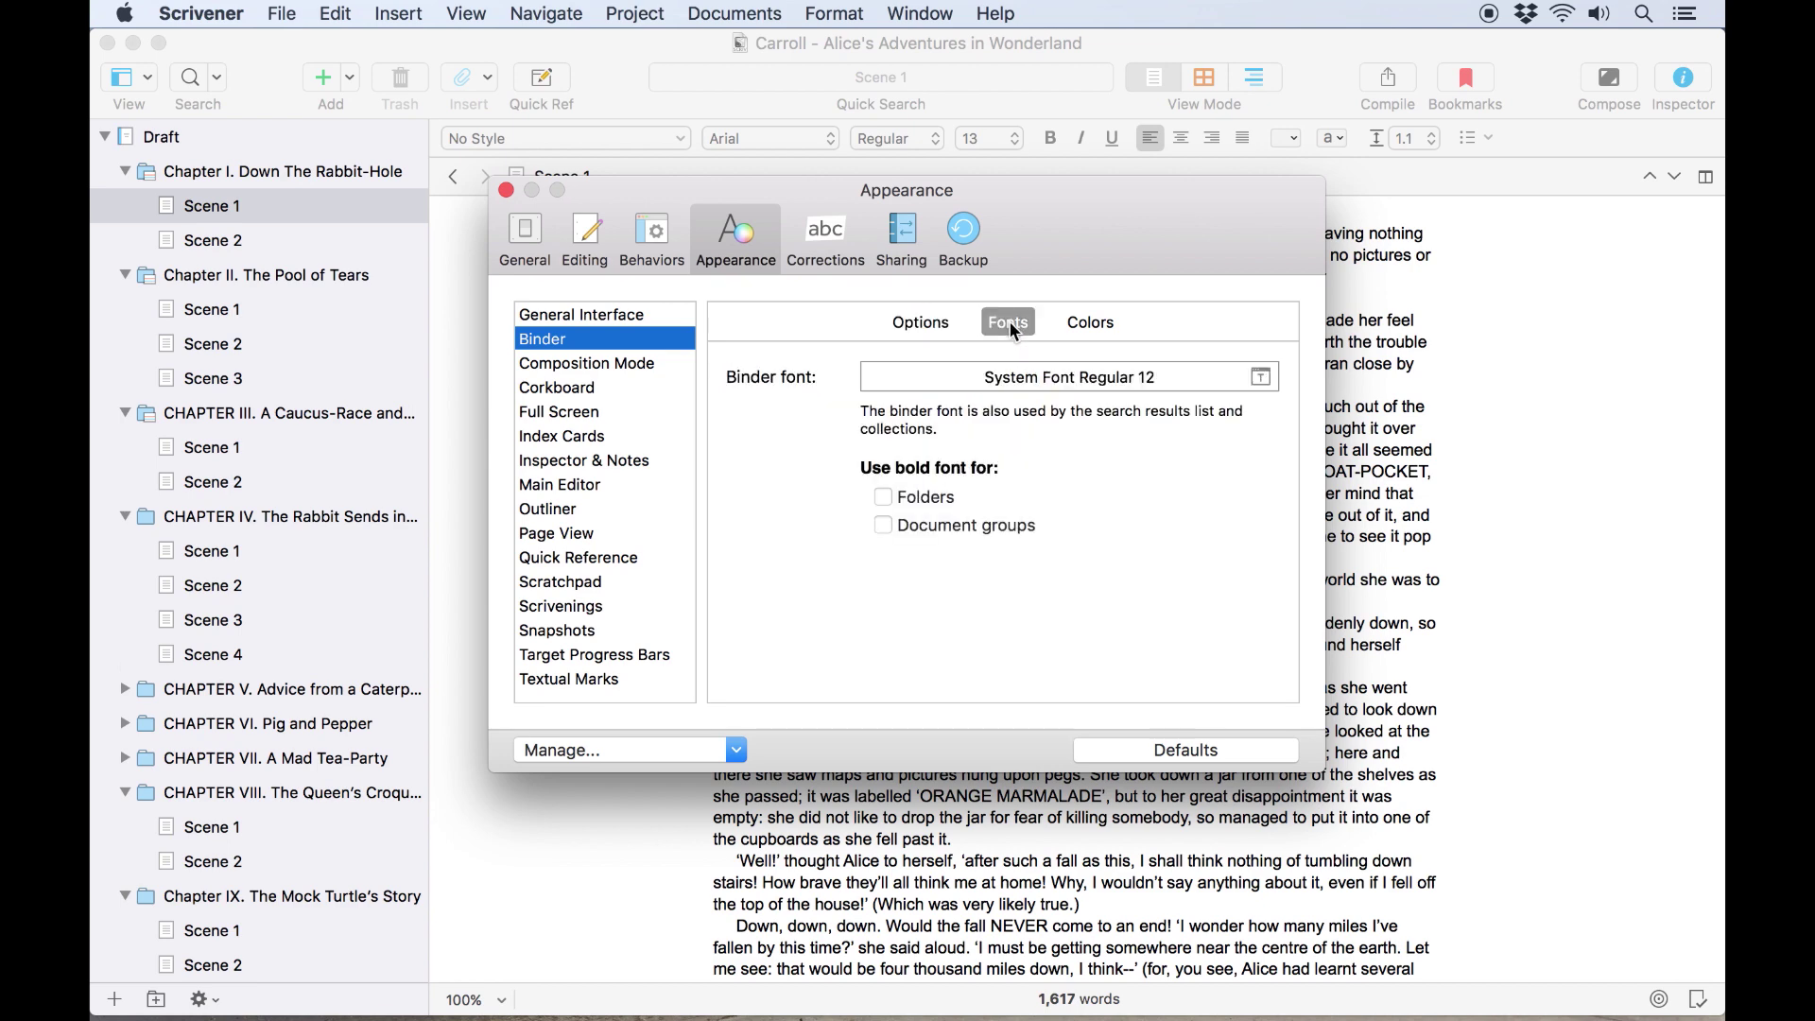
Step: Set the binder font to System Font Regular 12 after trying Palatino and Courier, keeping folders unbolded
left_click(1038, 377)
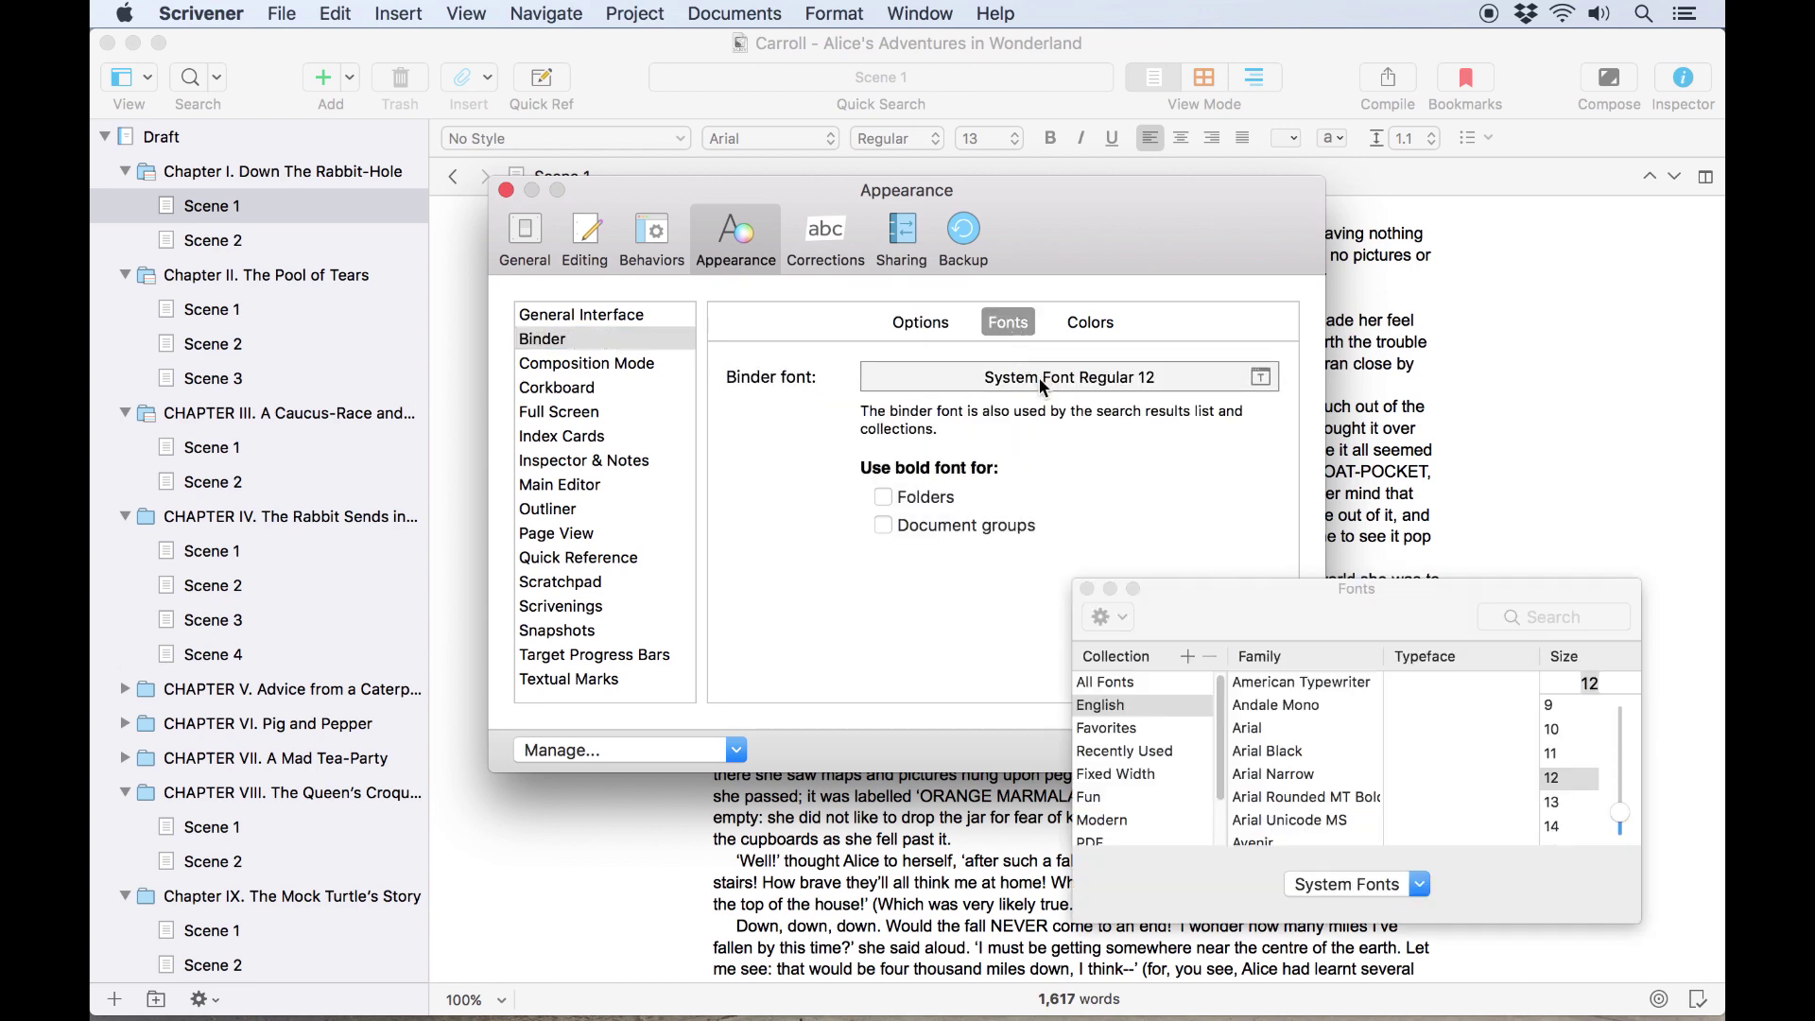
scroll(1285, 770, "down", 10)
left_click(1276, 795)
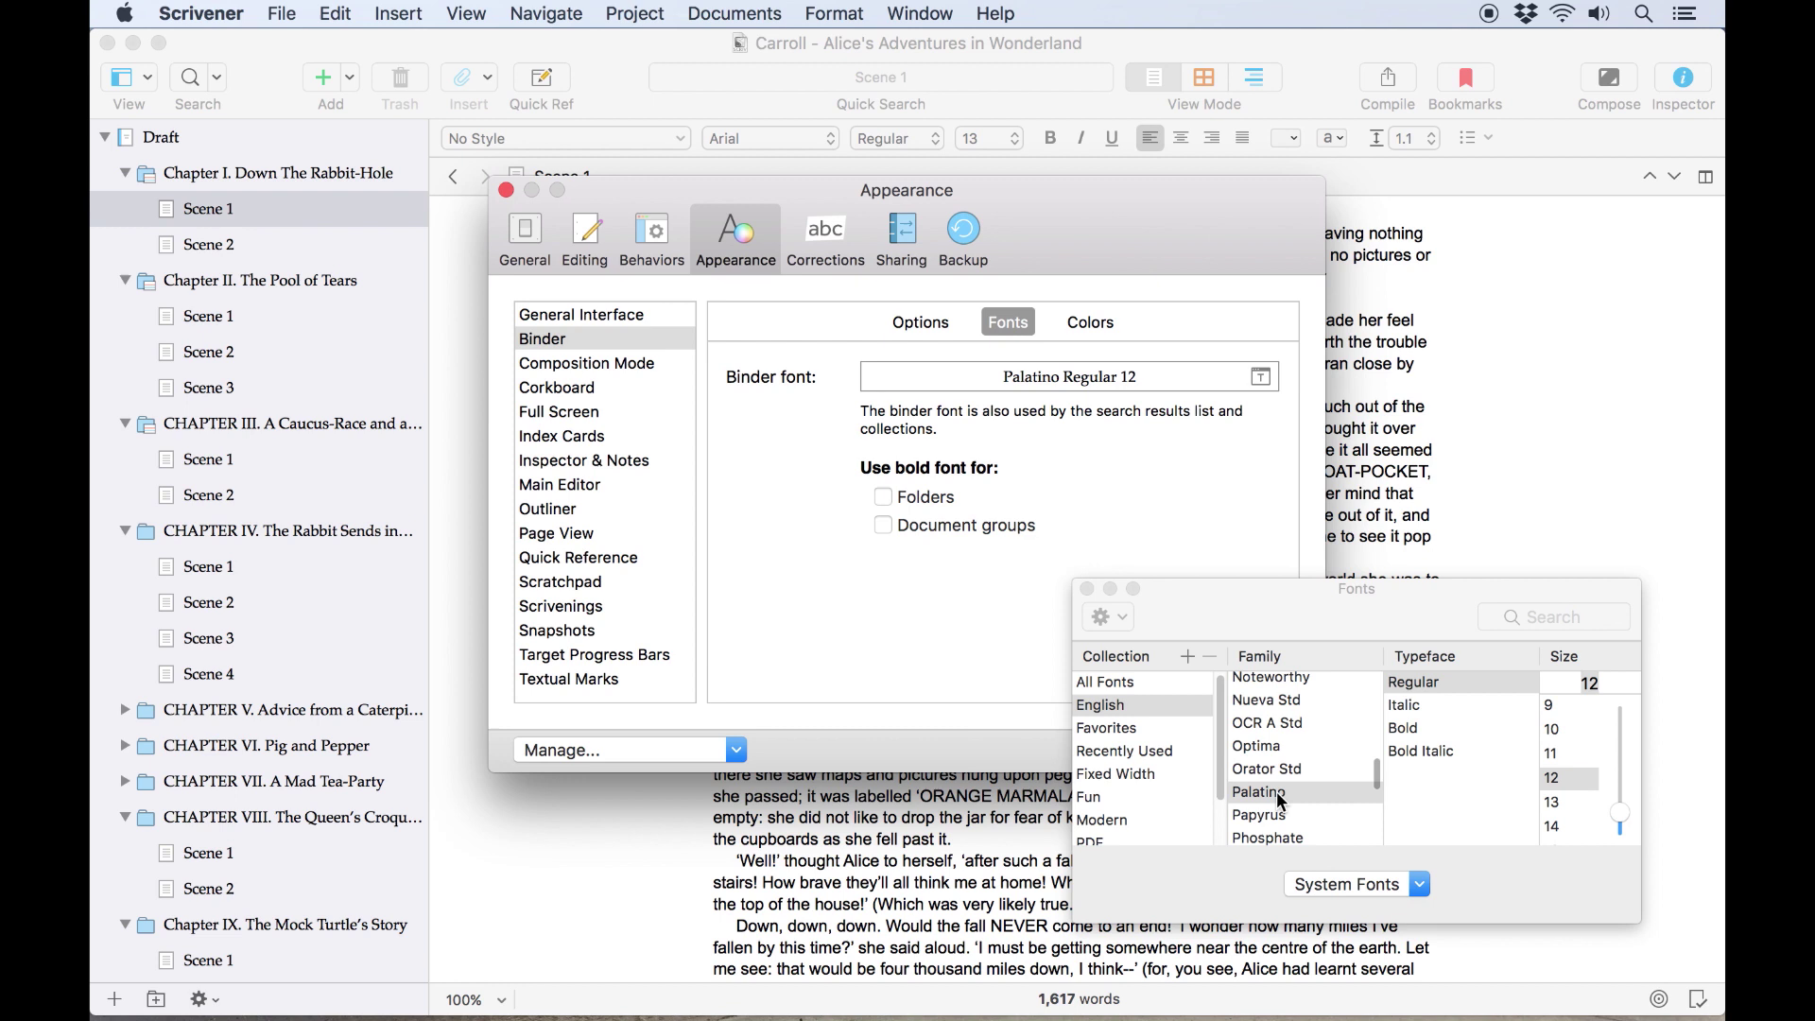
scroll(1269, 772, "up", 5)
left_click(1270, 750)
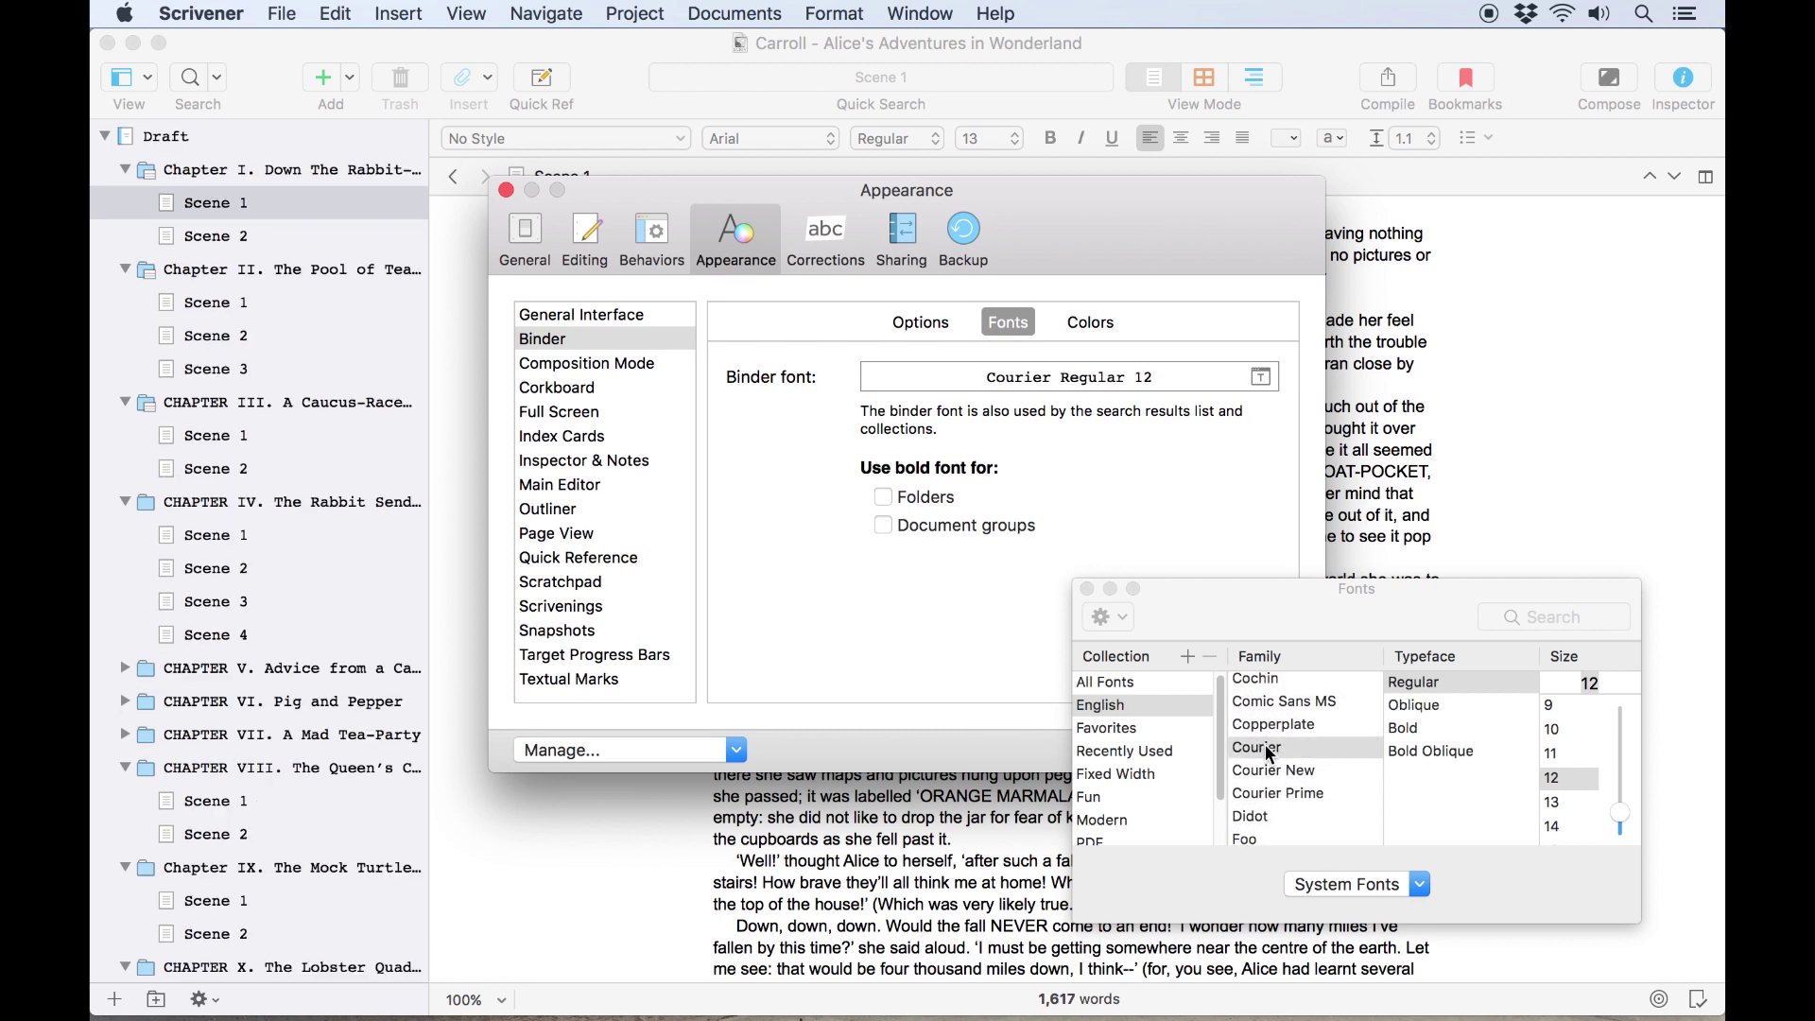
left_click(1341, 891)
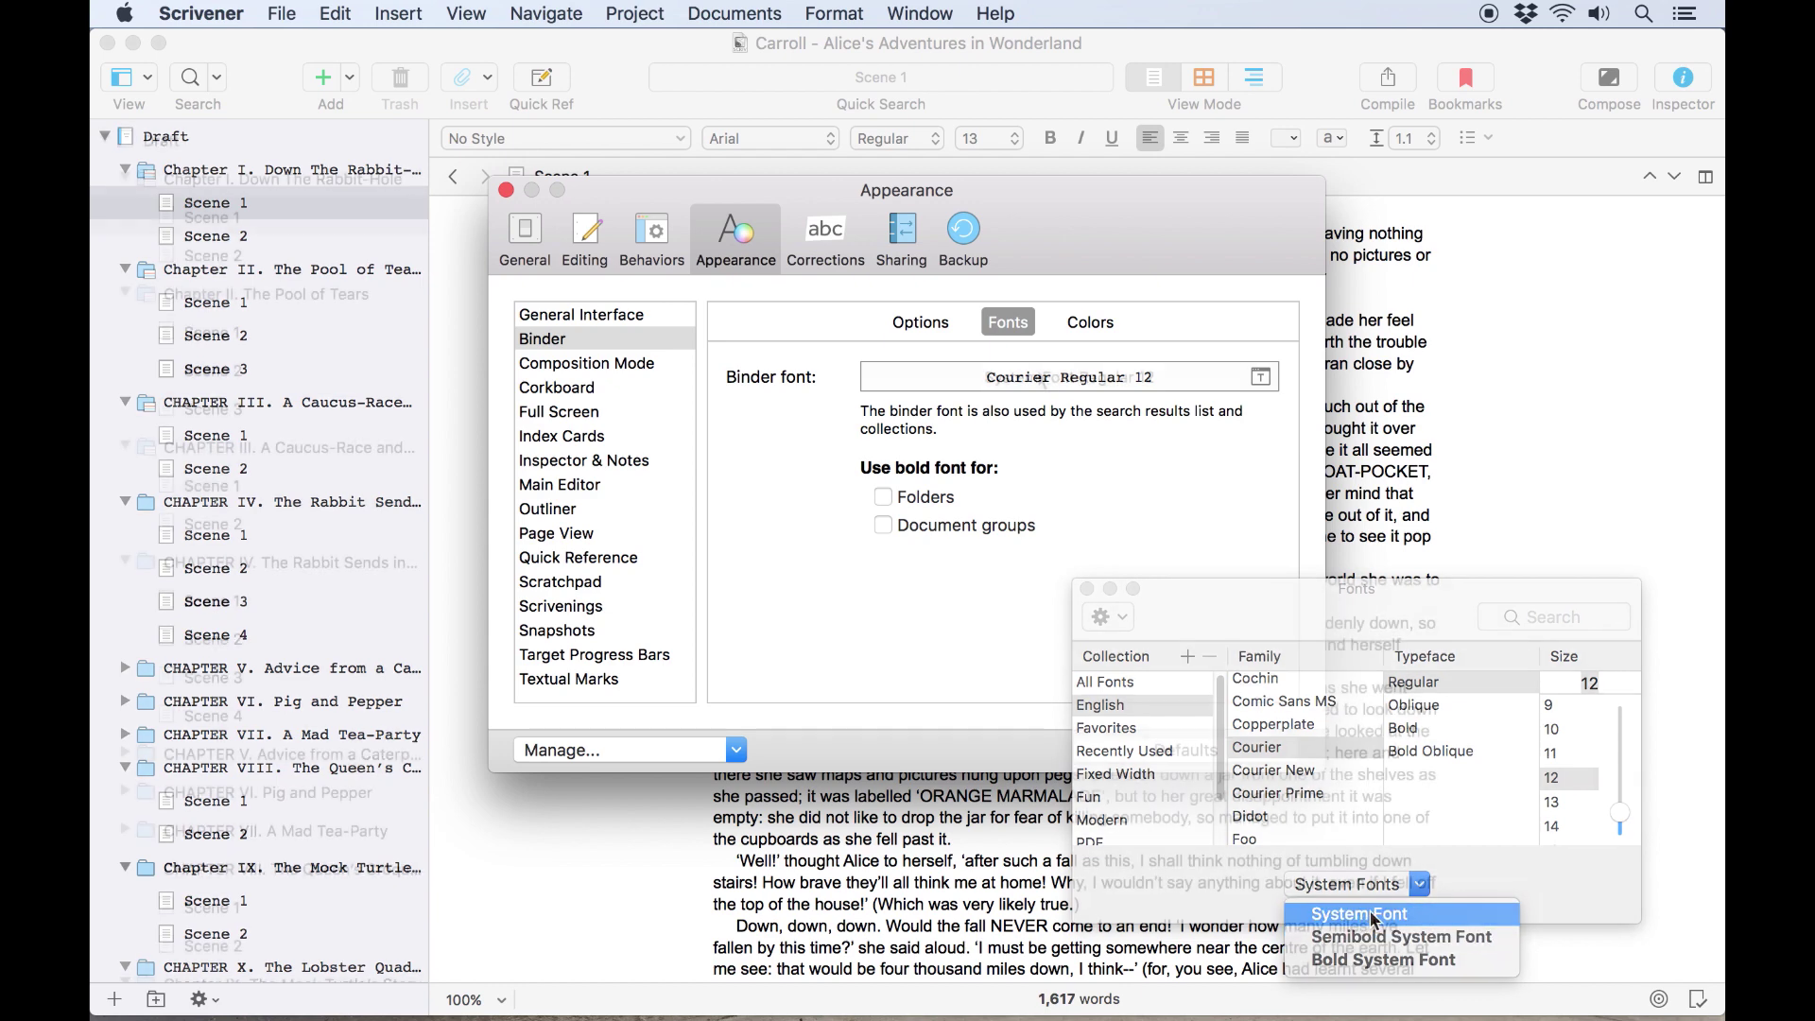
left_click(1360, 915)
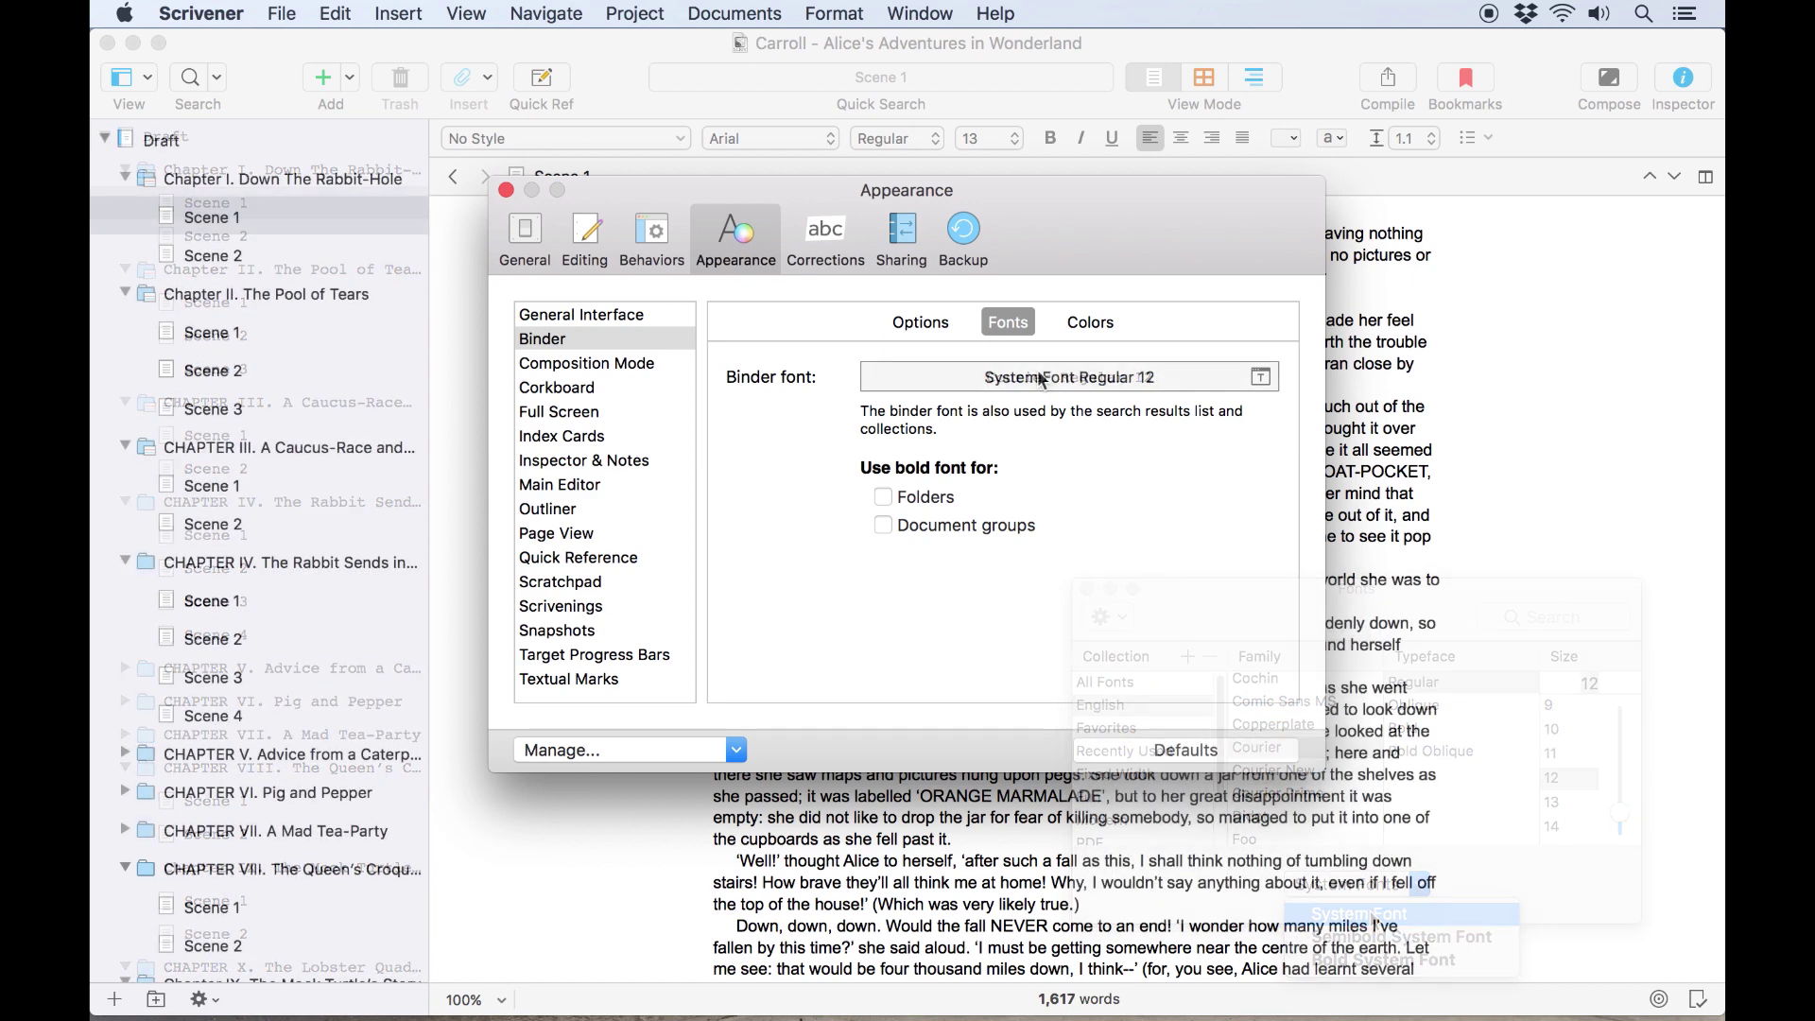
left_click(932, 498)
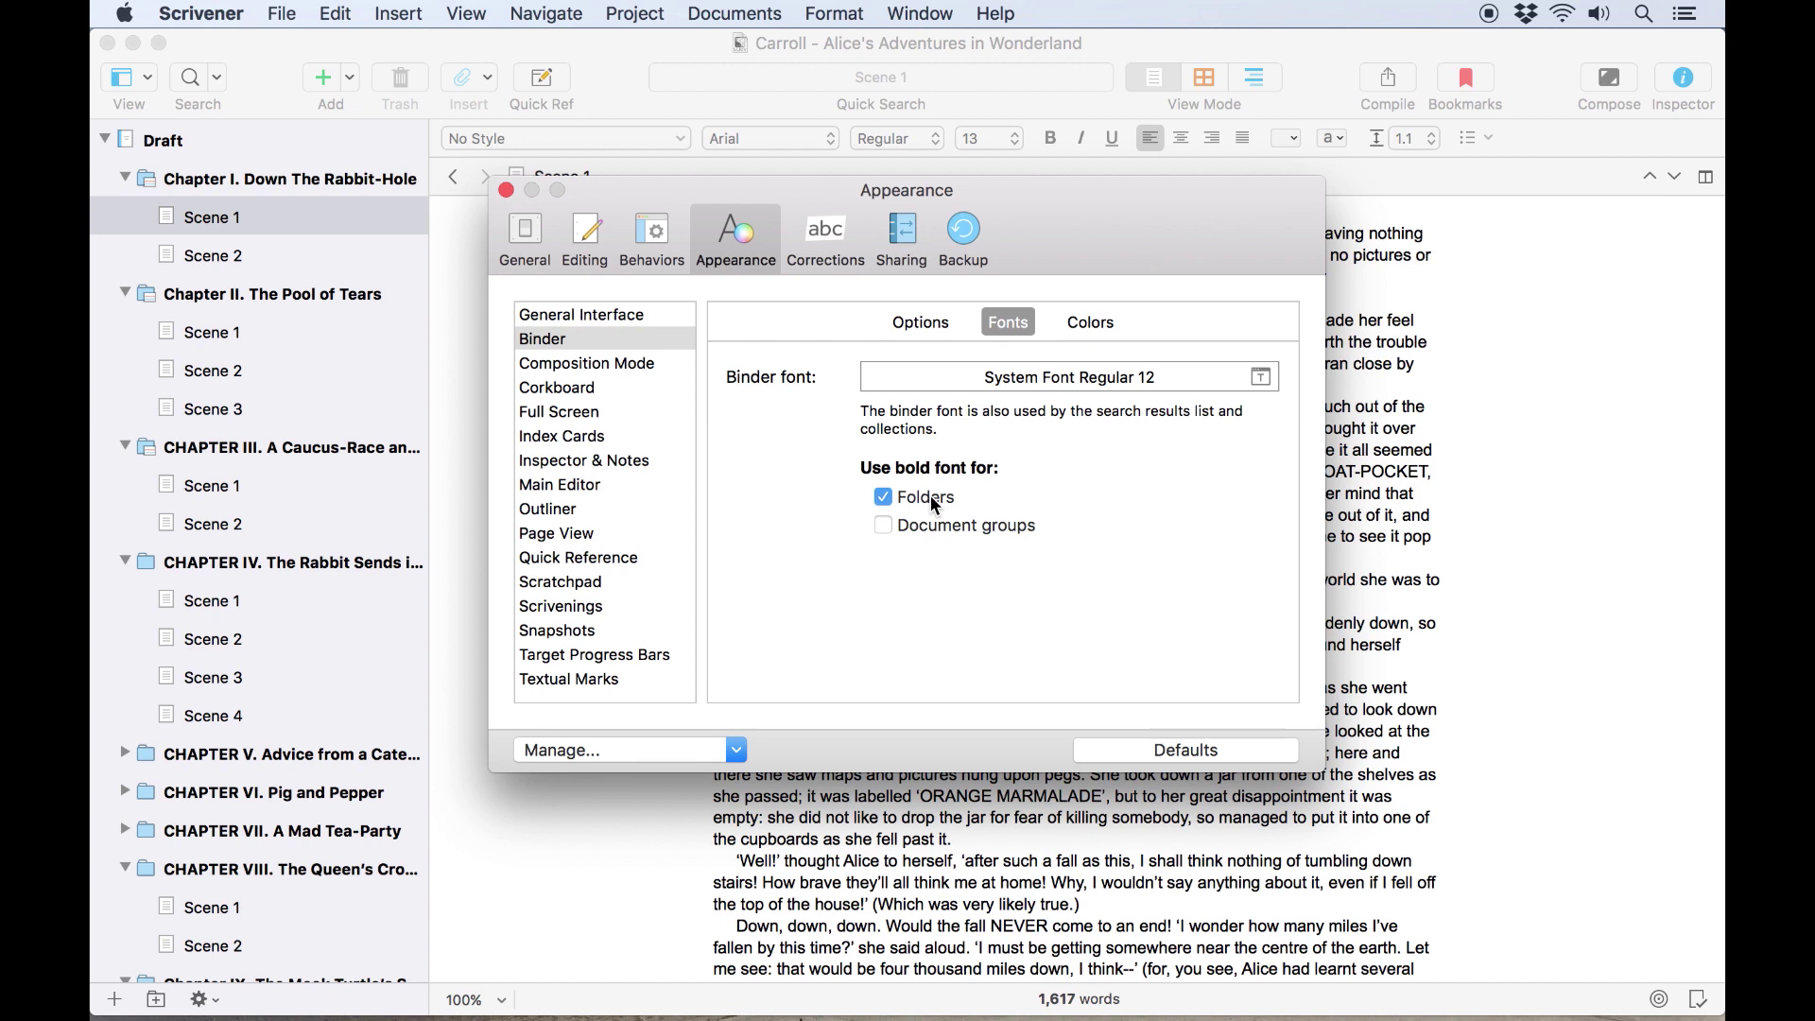
left_click(930, 495)
Step: Darken the binder background in the colour picker, then restore its default light colour
left_click(1079, 316)
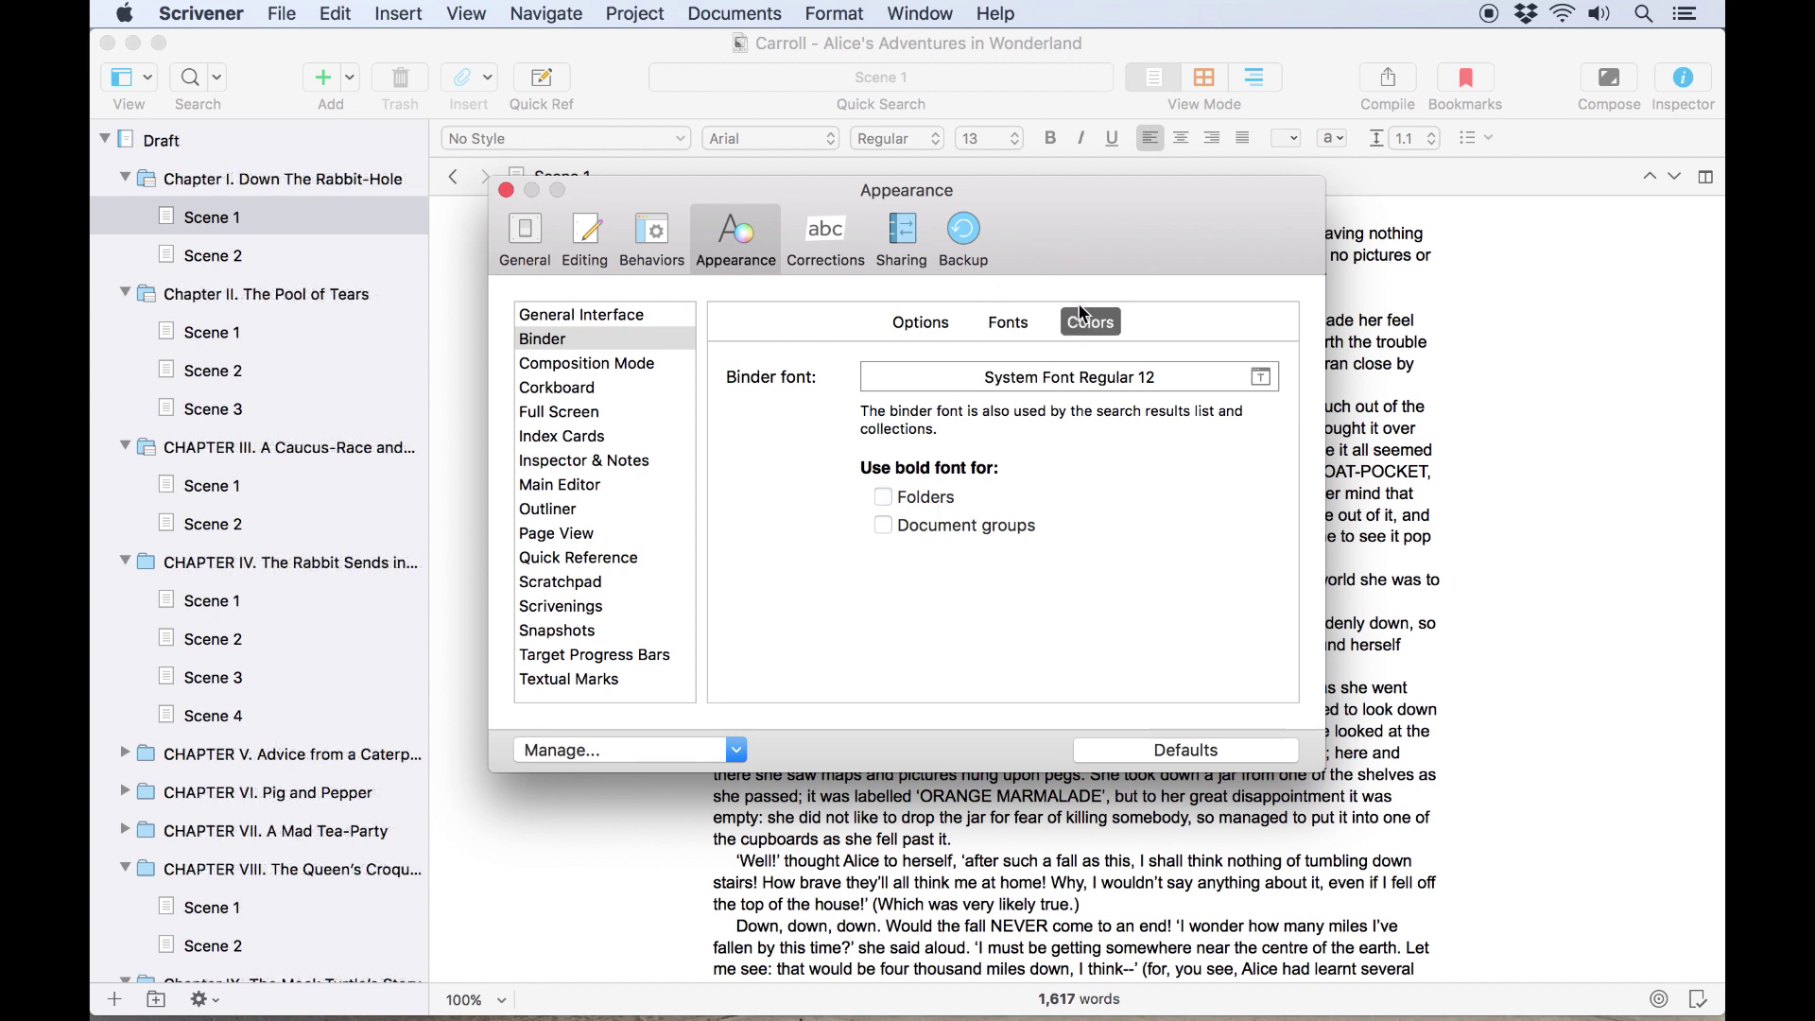
left_click(1121, 519)
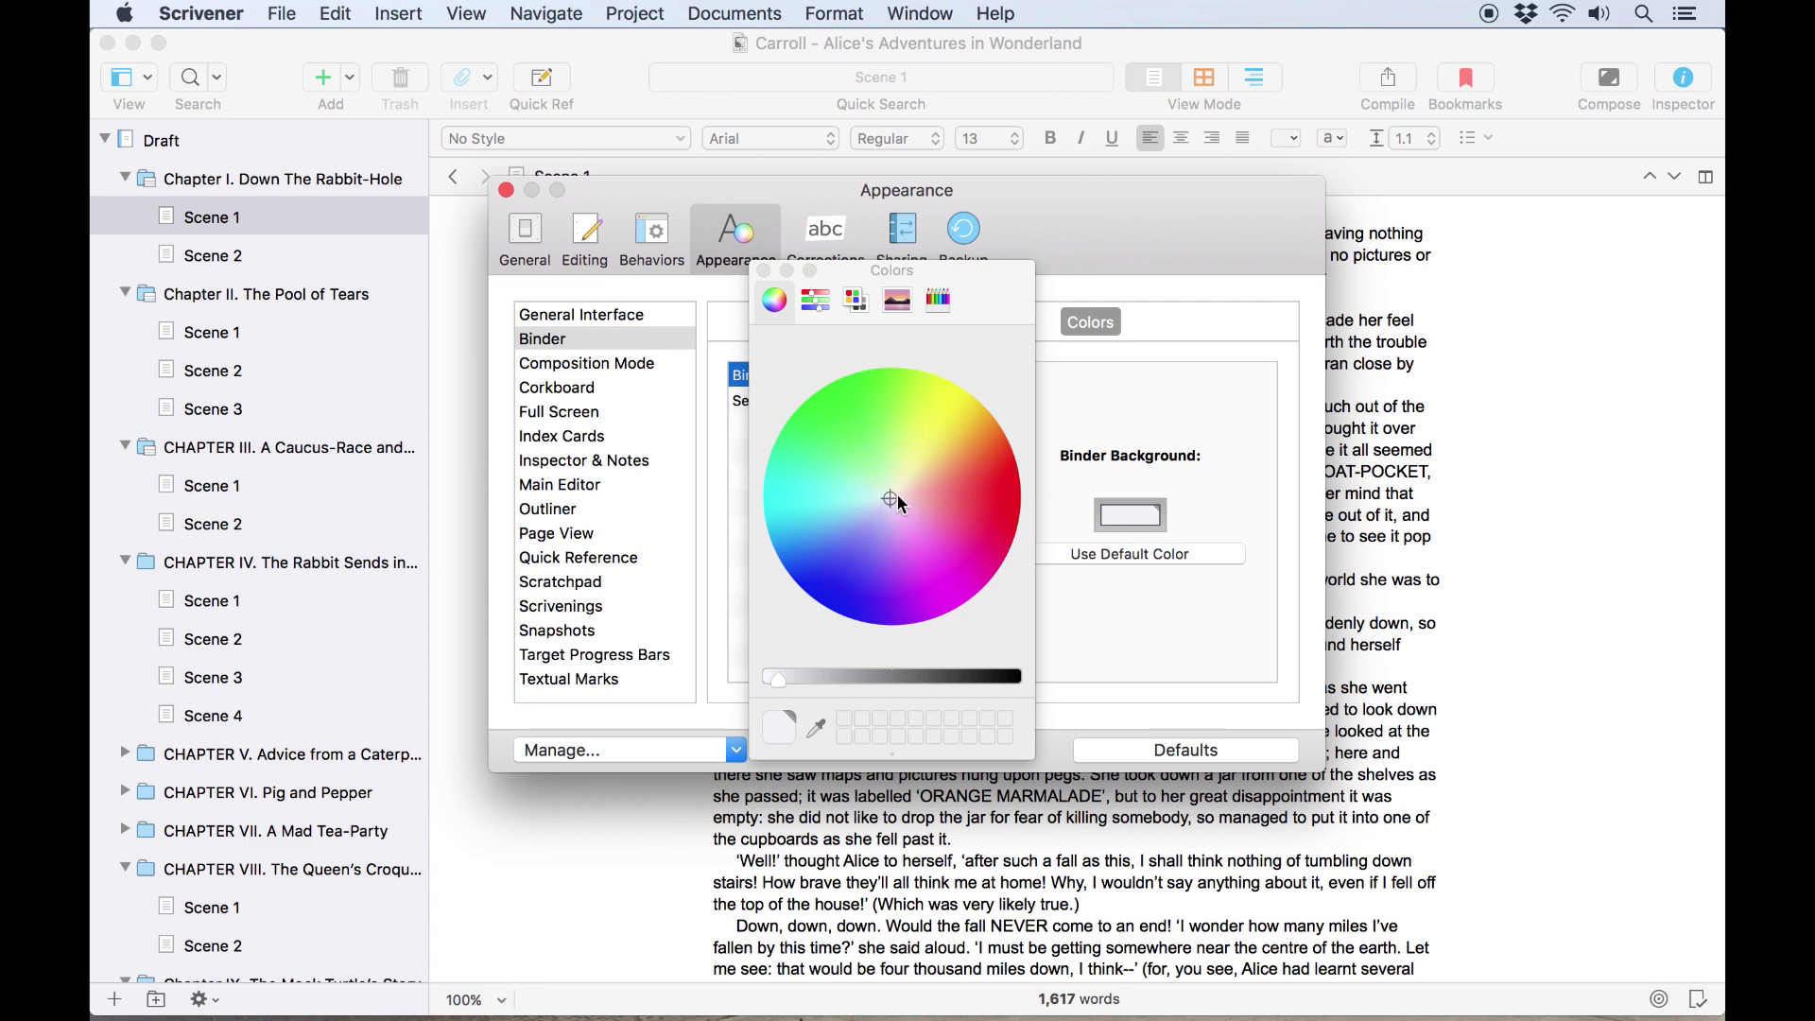
left_click_drag(779, 683, 929, 682)
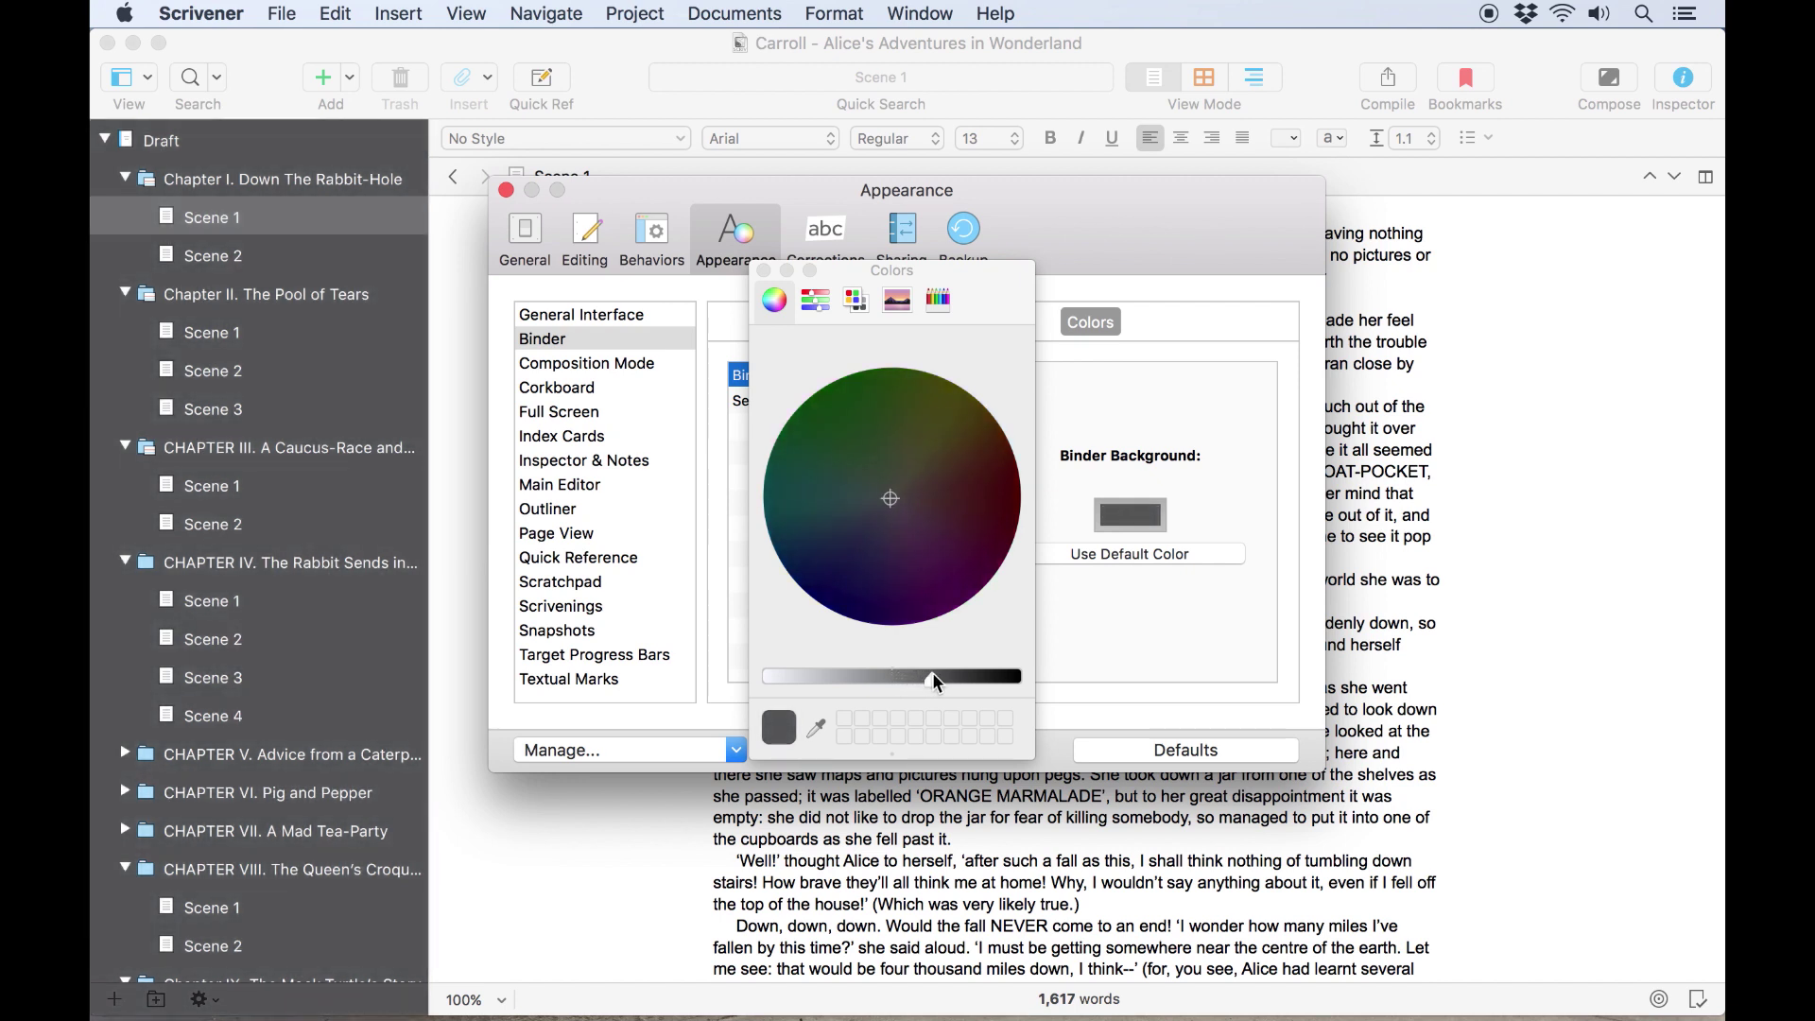
left_click(763, 270)
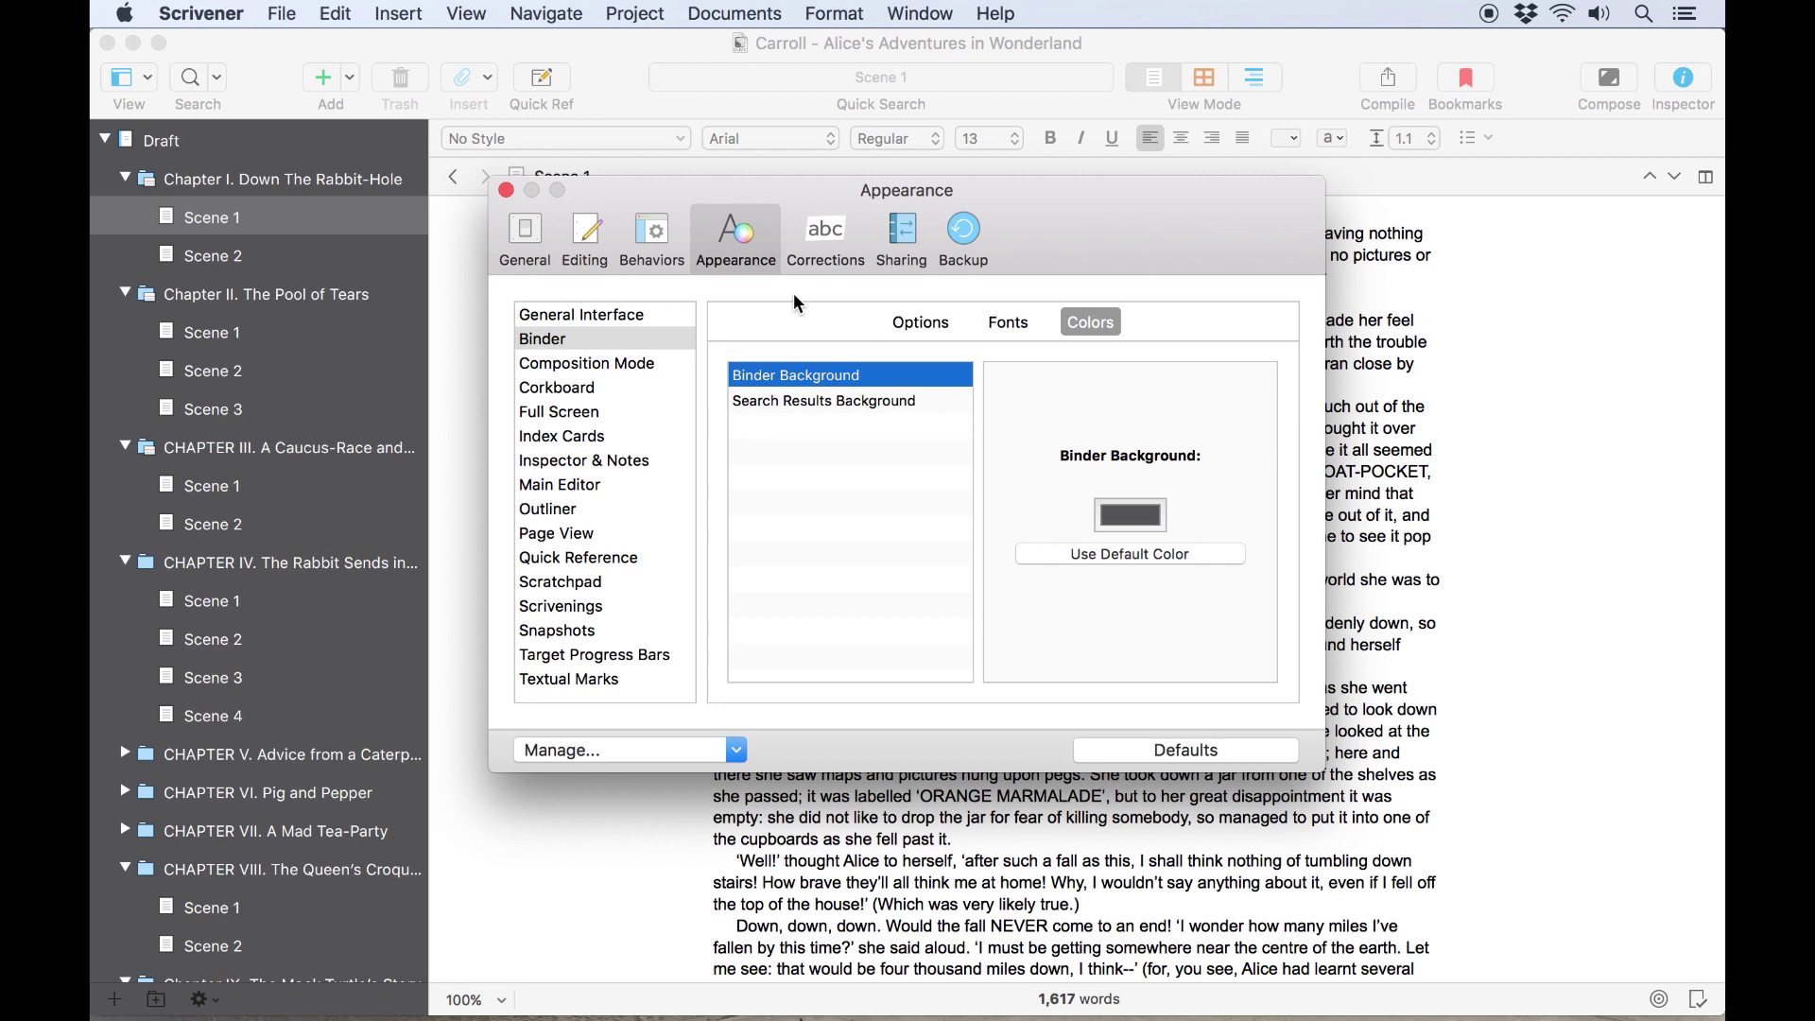
left_click(1102, 553)
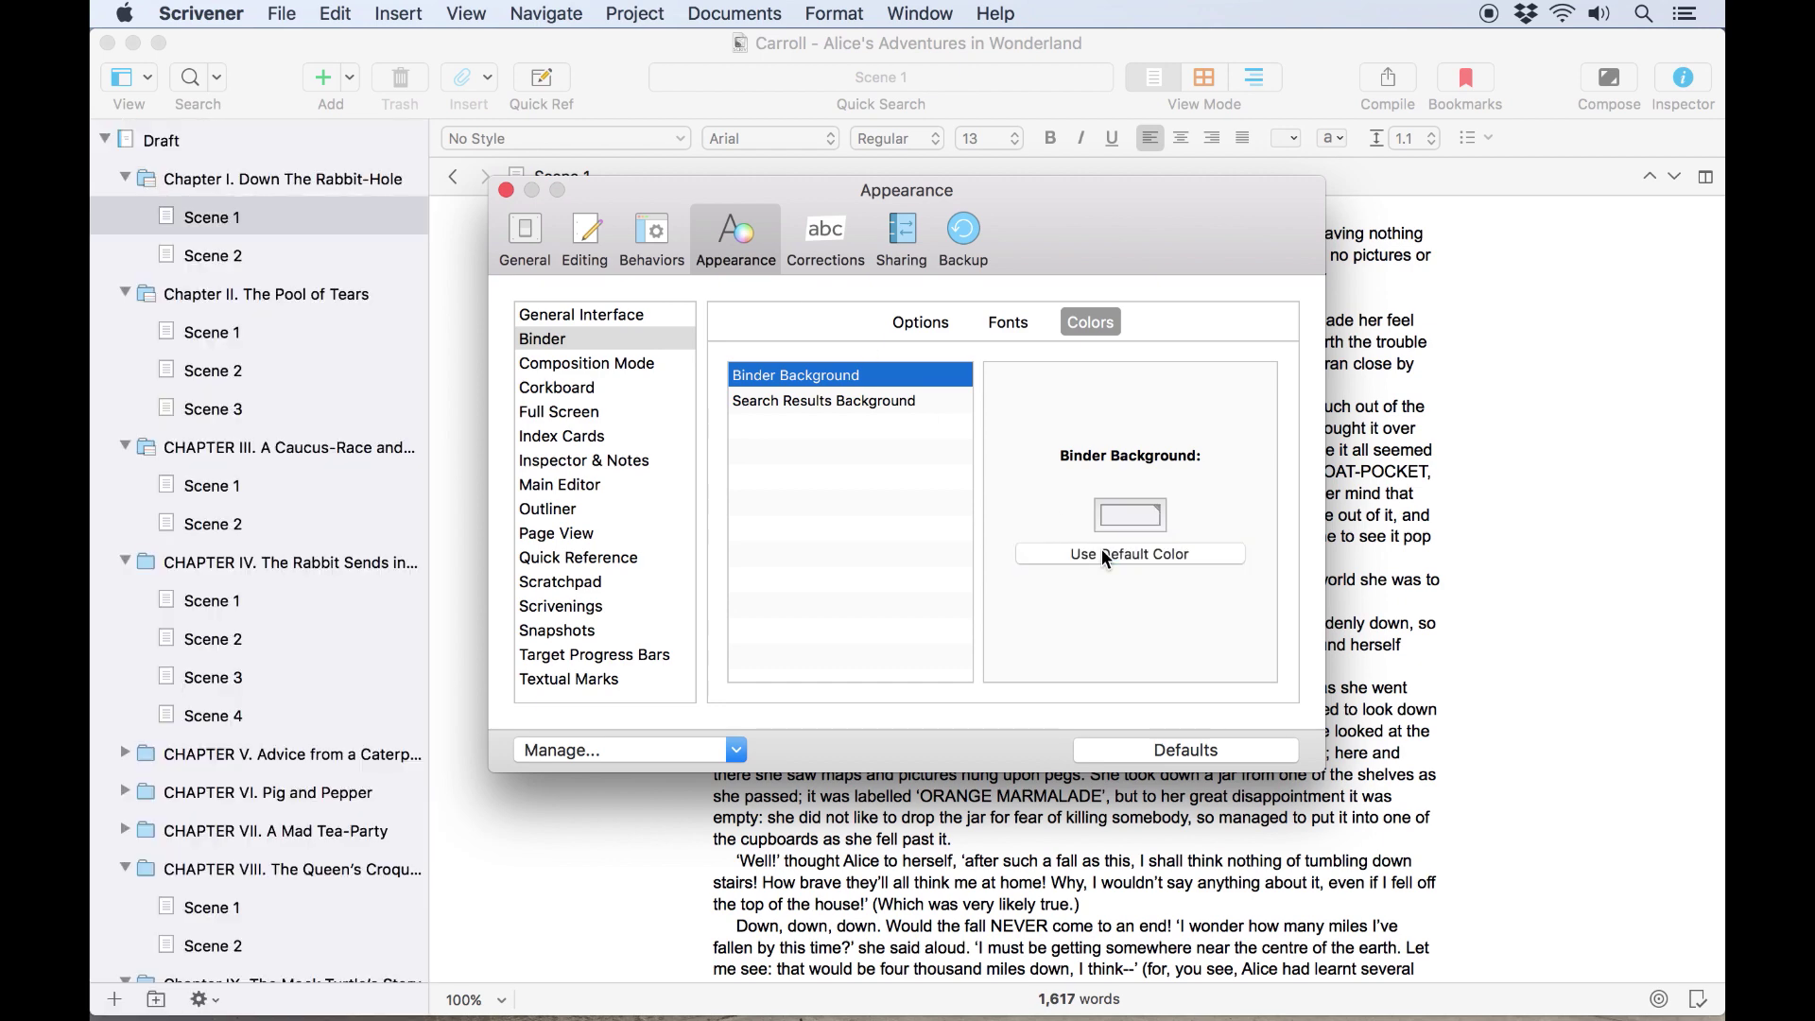
Step: Browse the Corkboard appearance options and colour settings
left_click(631, 385)
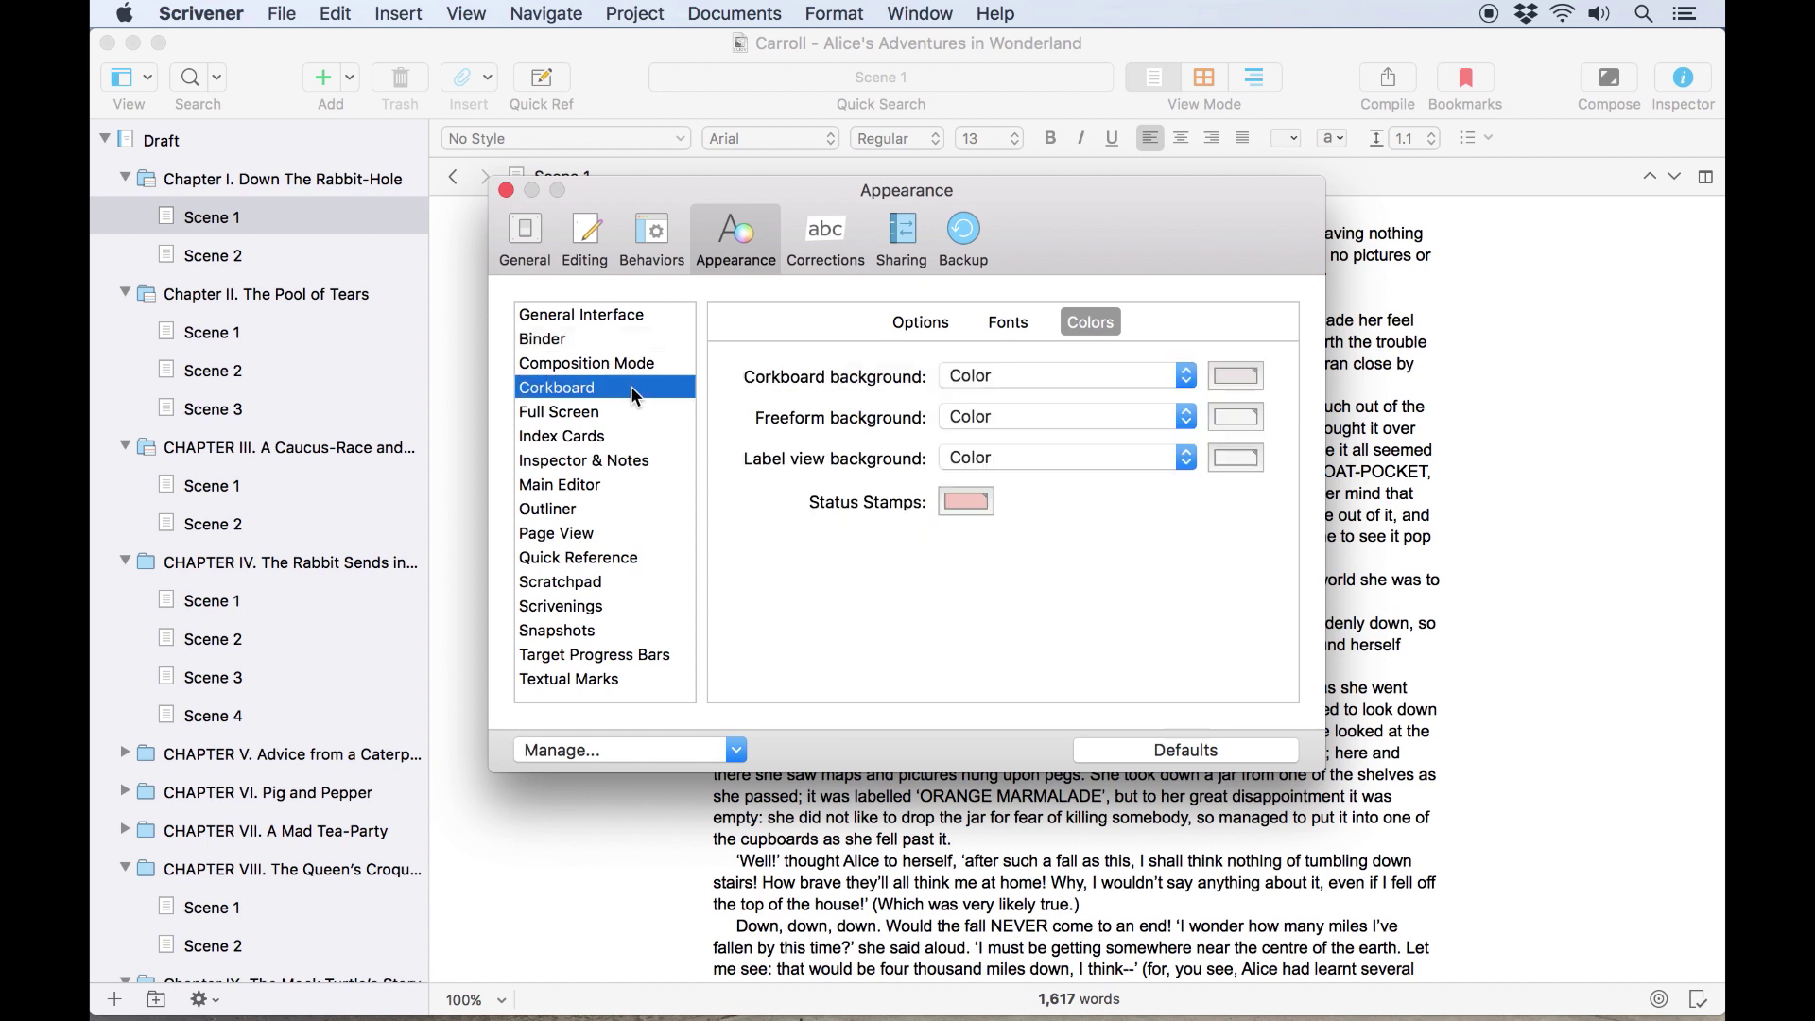
left_click(932, 327)
left_click(1102, 324)
Step: Set the corkboard background to Corkboard Texture, ending on the Behaviors preferences
left_click(1185, 381)
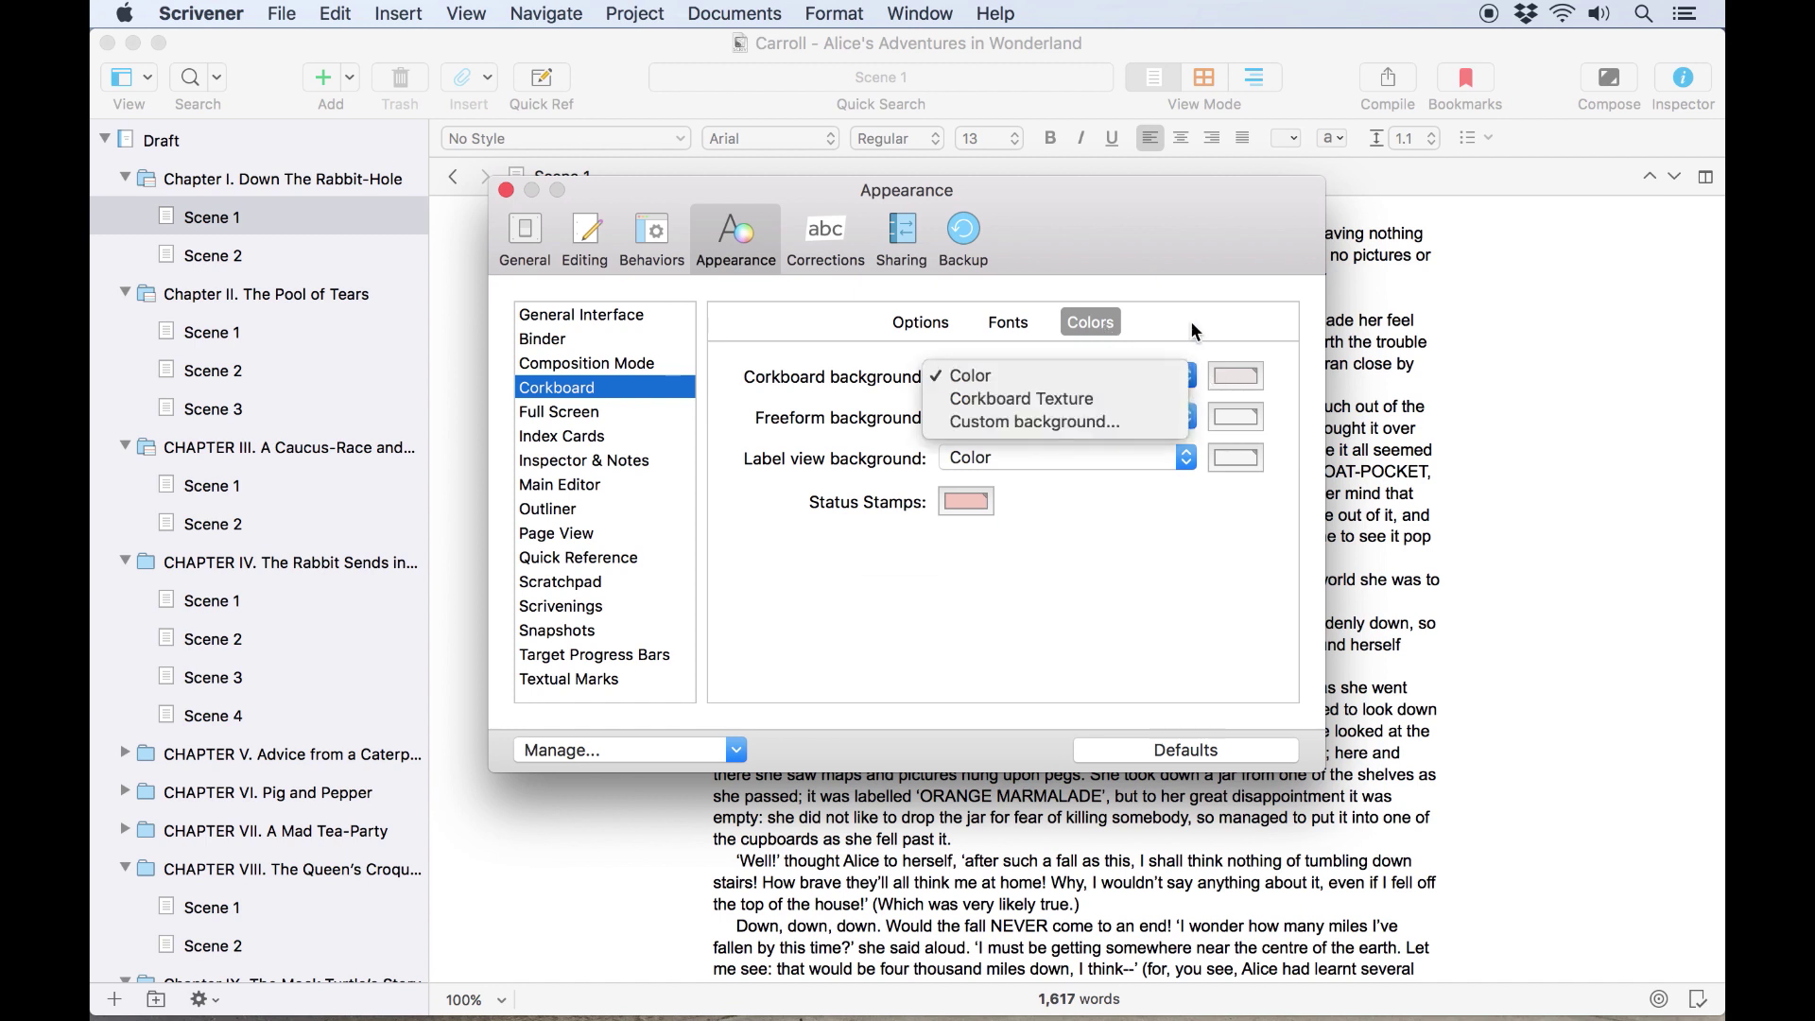
left_click(1188, 379)
left_click(1186, 384)
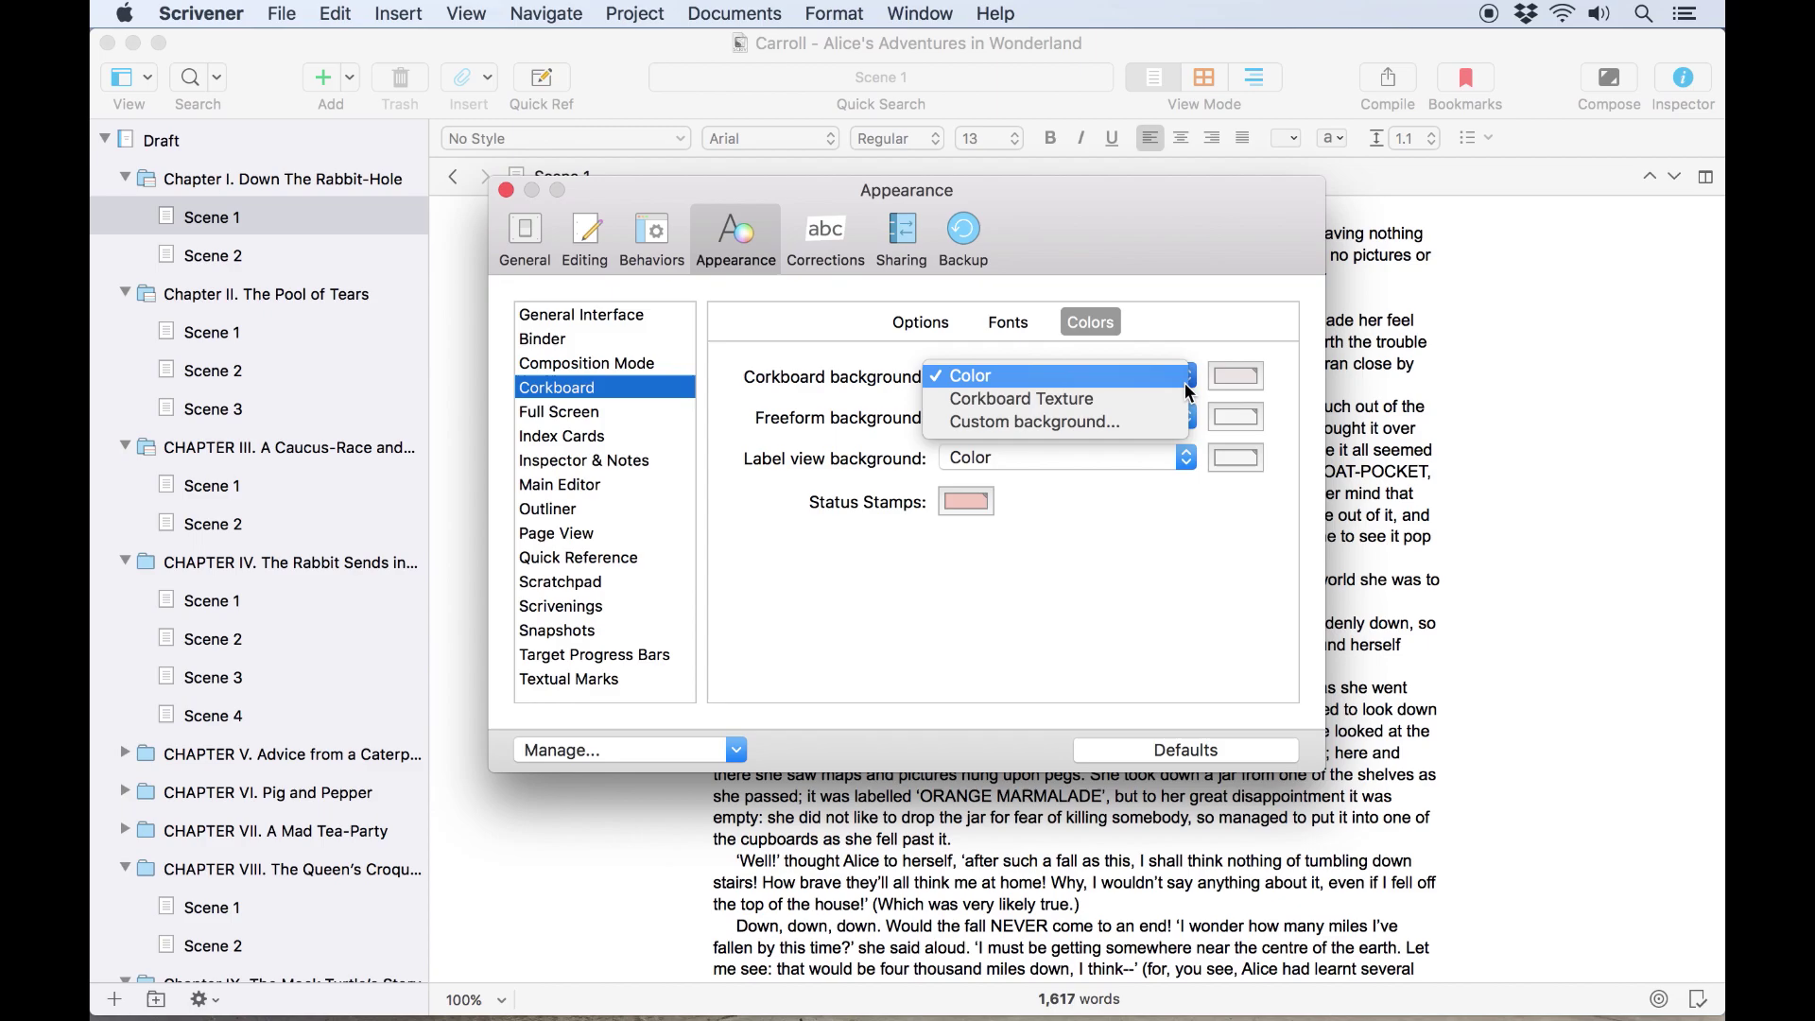
left_click(1181, 401)
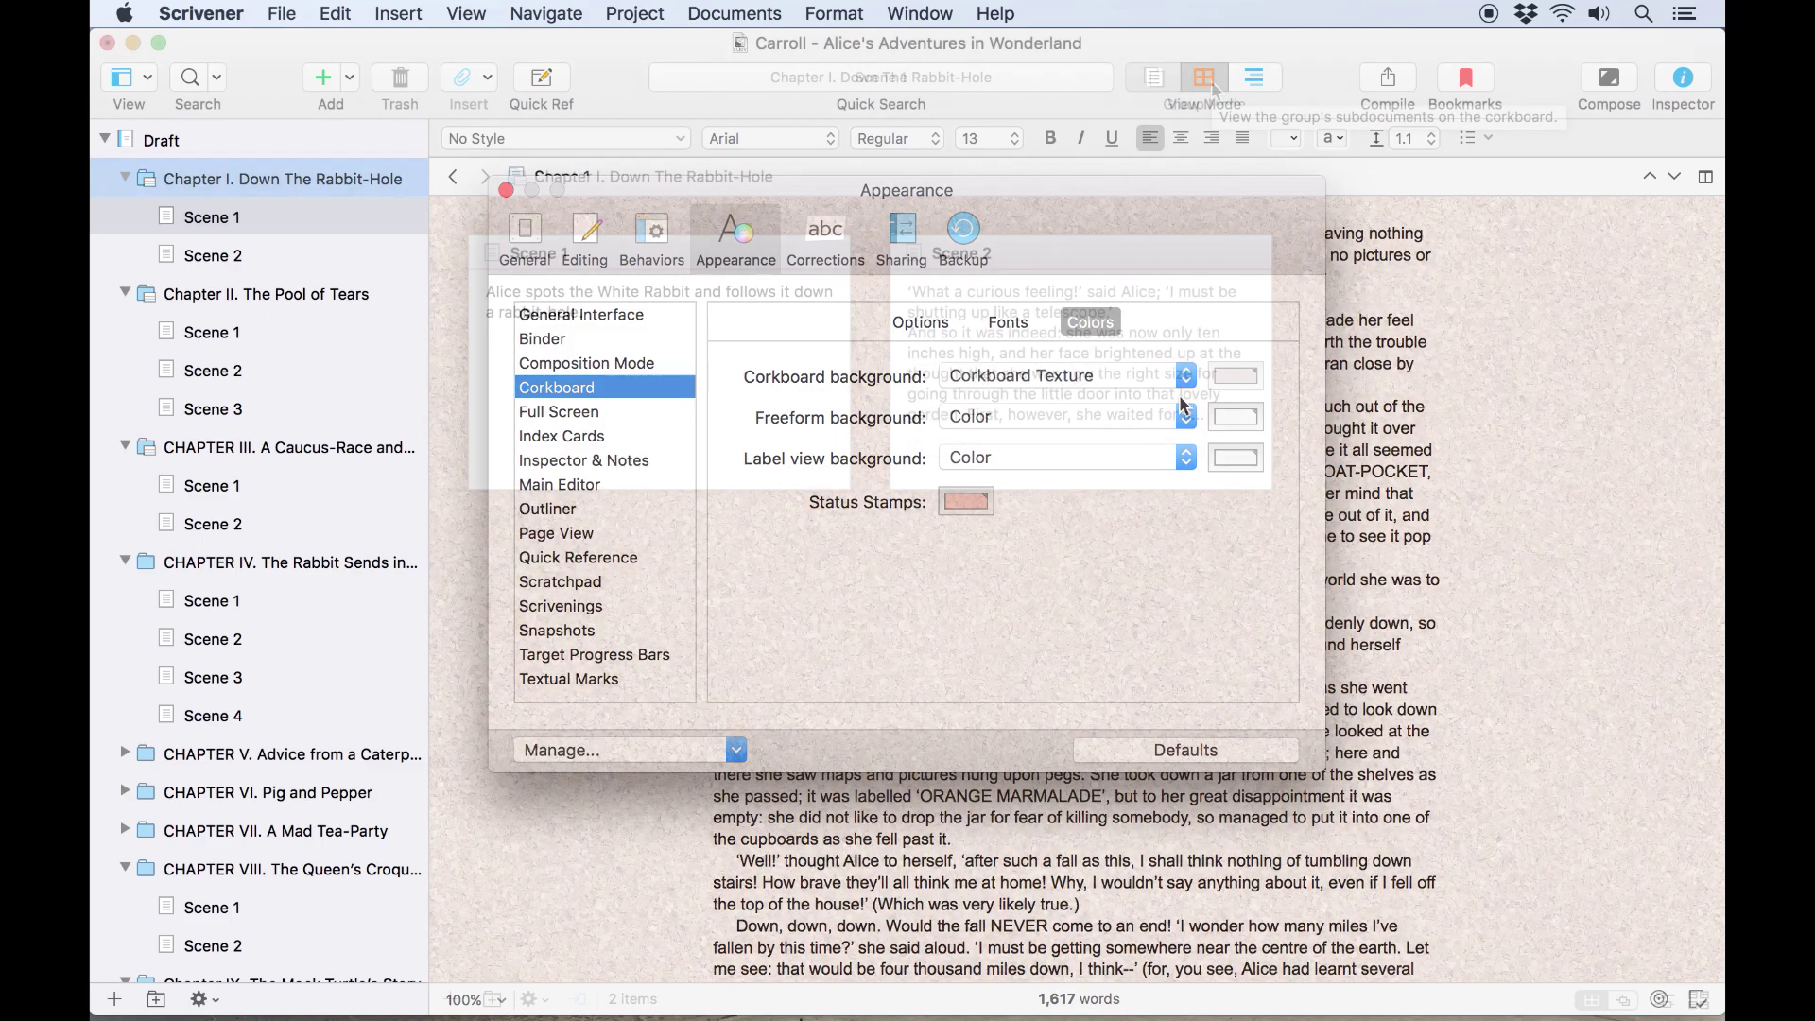
left_click(1211, 82)
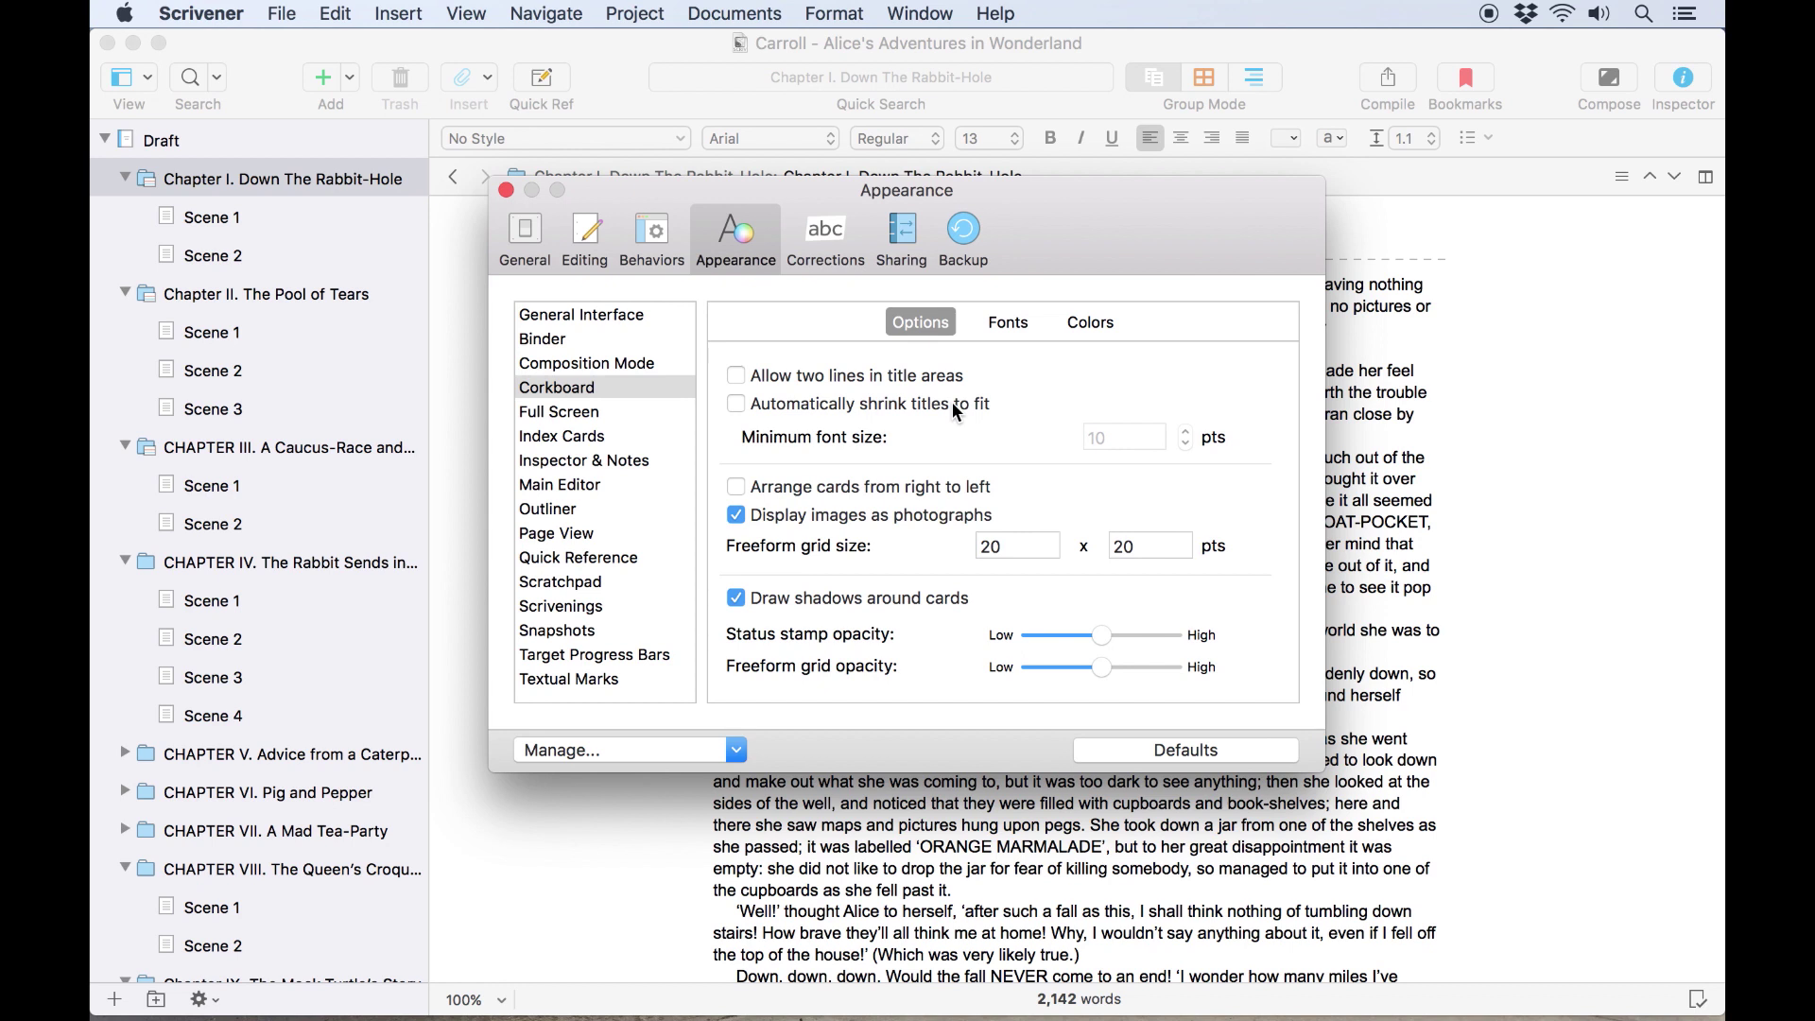
left_click(653, 240)
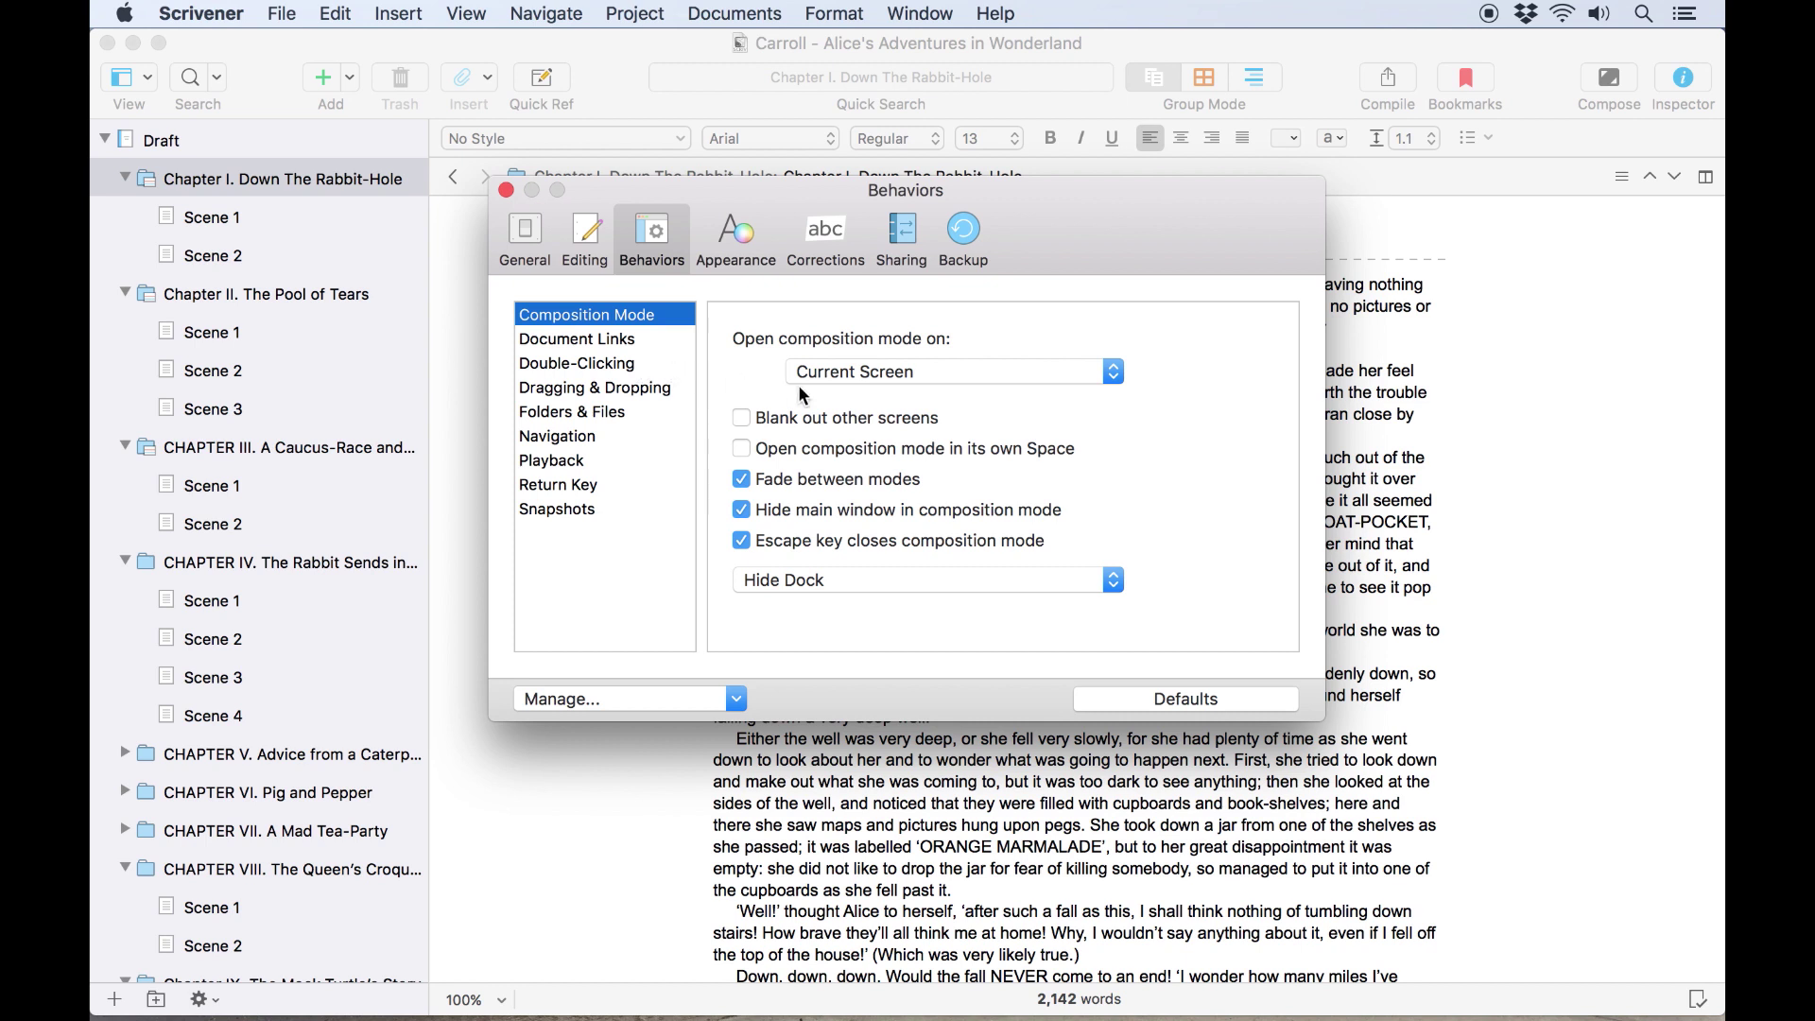
Step: Check Composition Mode screen choices and toggle document-link back-link bookmarks off and on
left_click(917, 376)
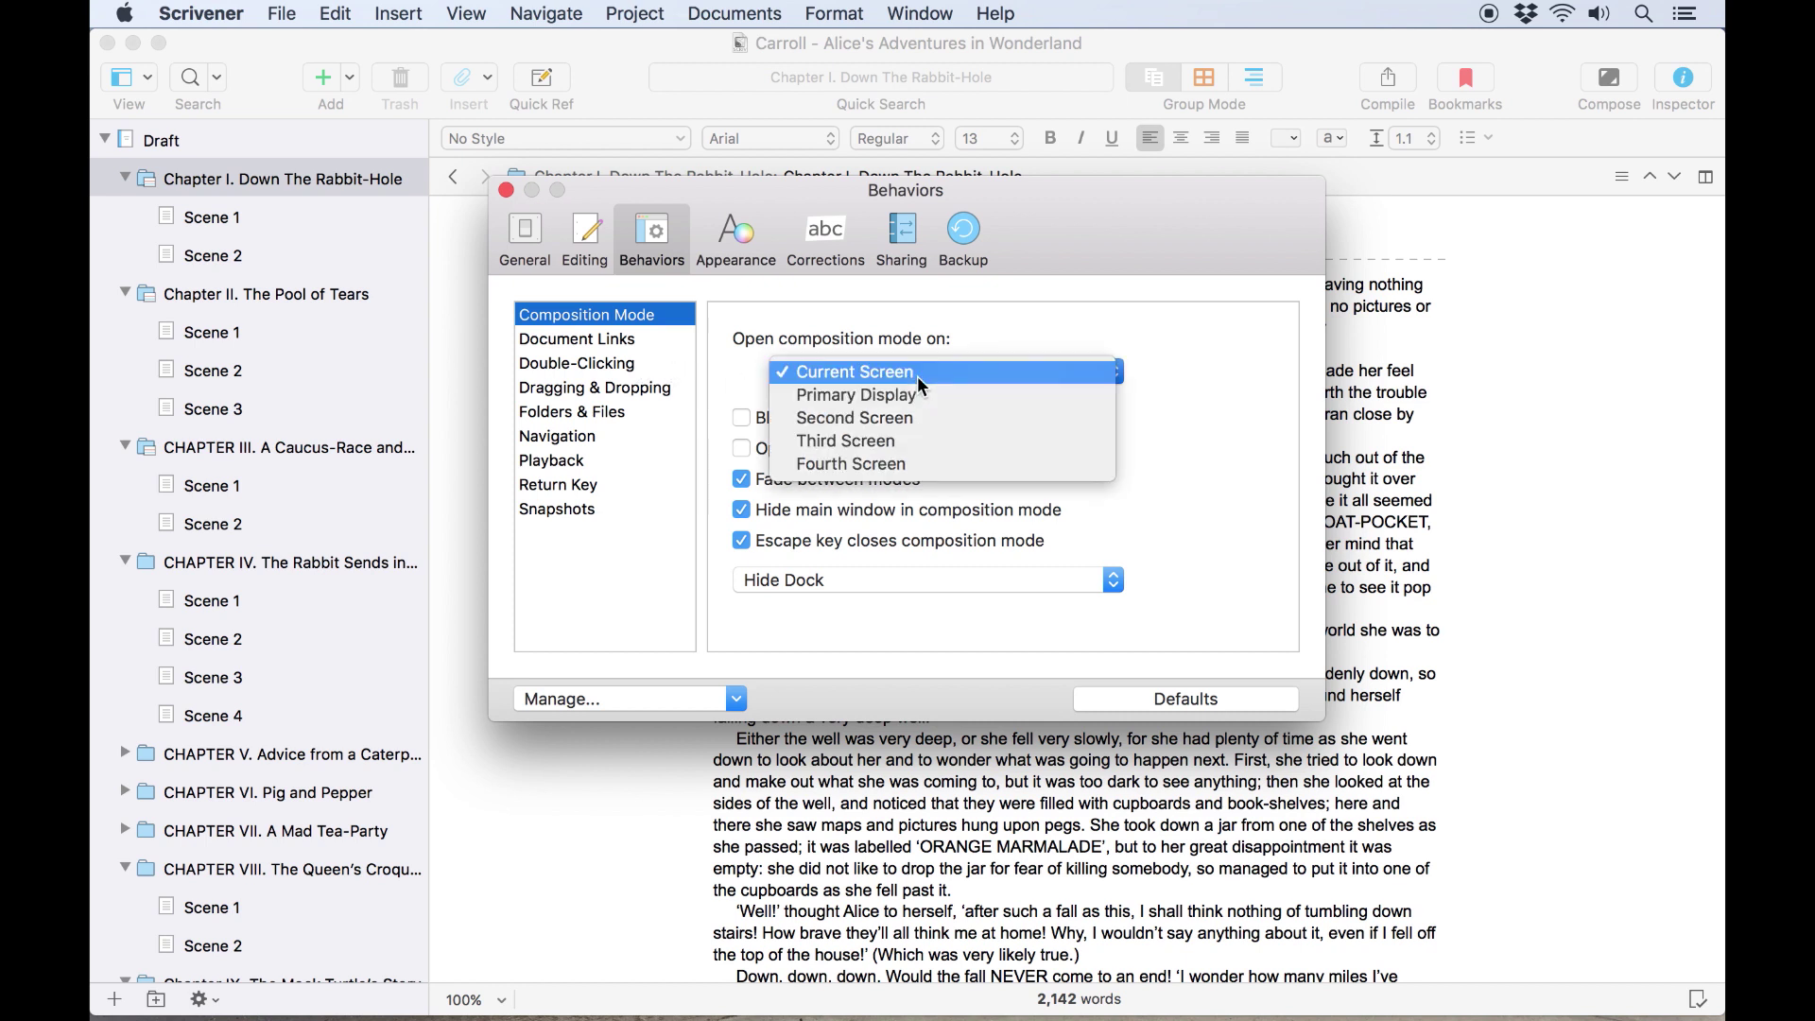
left_click(1034, 327)
left_click(643, 338)
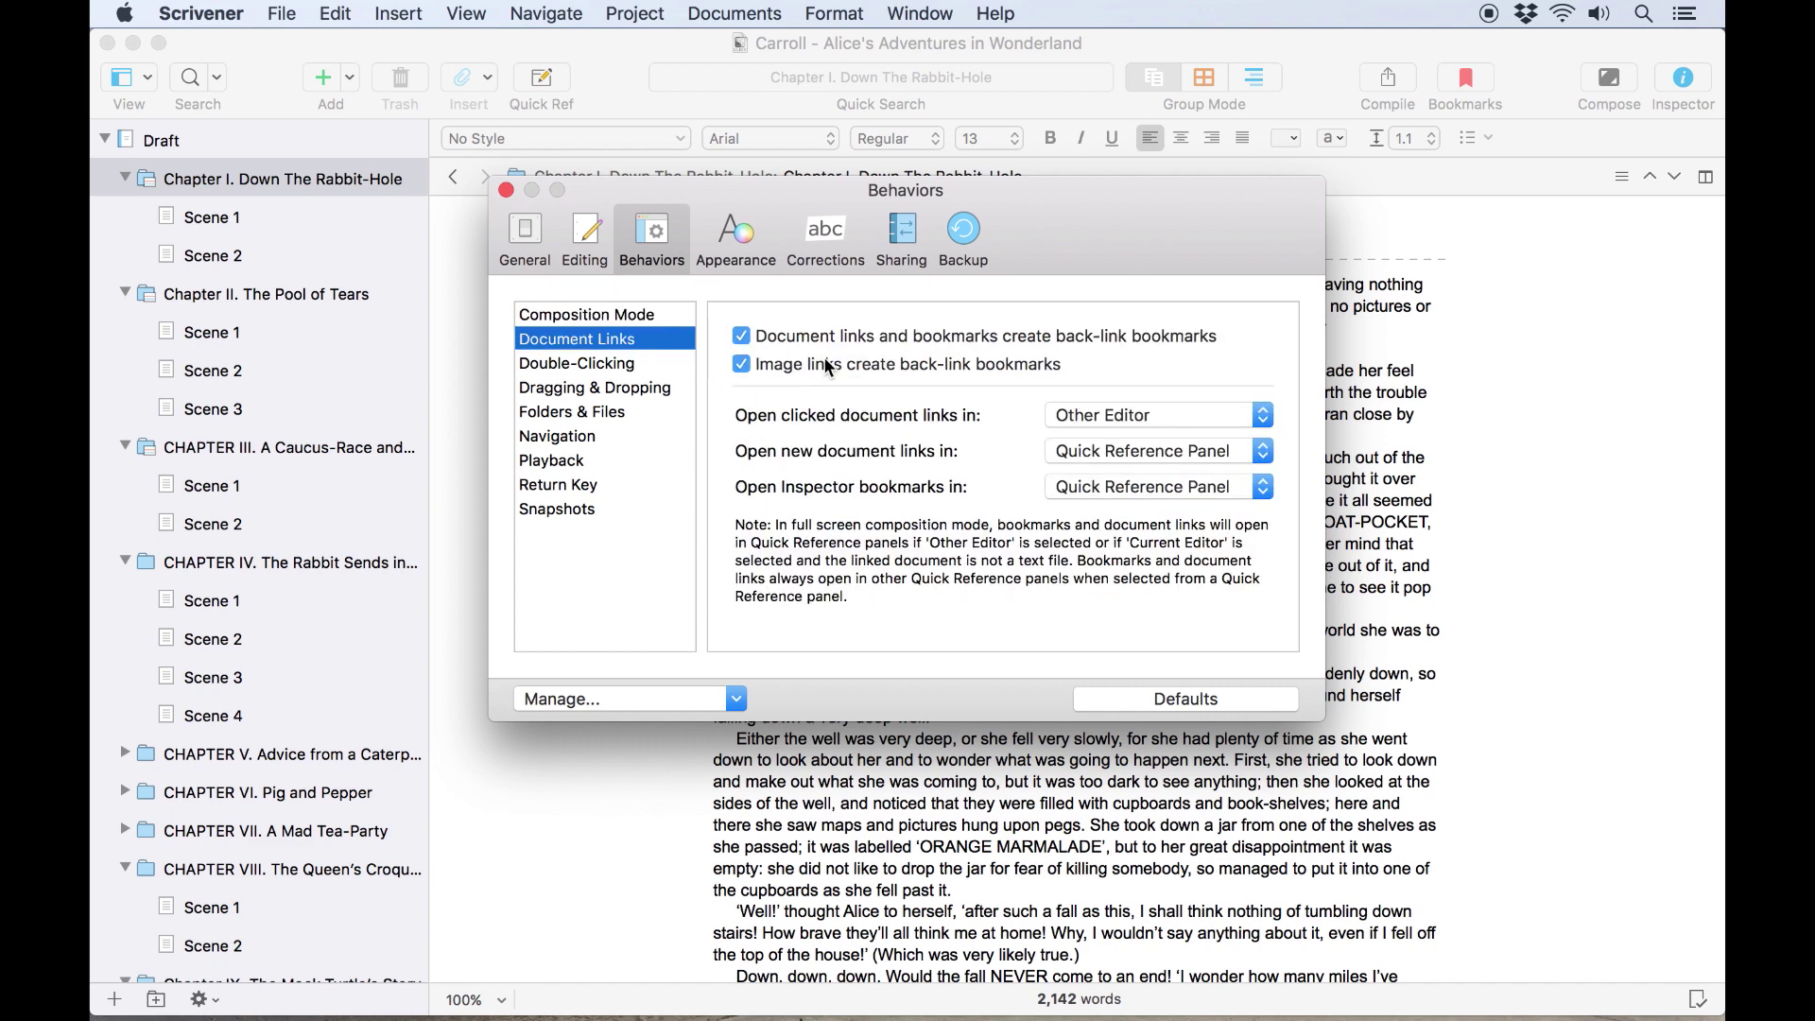
left_click(973, 336)
left_click(974, 335)
left_click(1109, 415)
left_click(1273, 372)
Step: Leave double-clicking the corkboard background set to 'Does nothing'
left_click(675, 363)
left_click(915, 369)
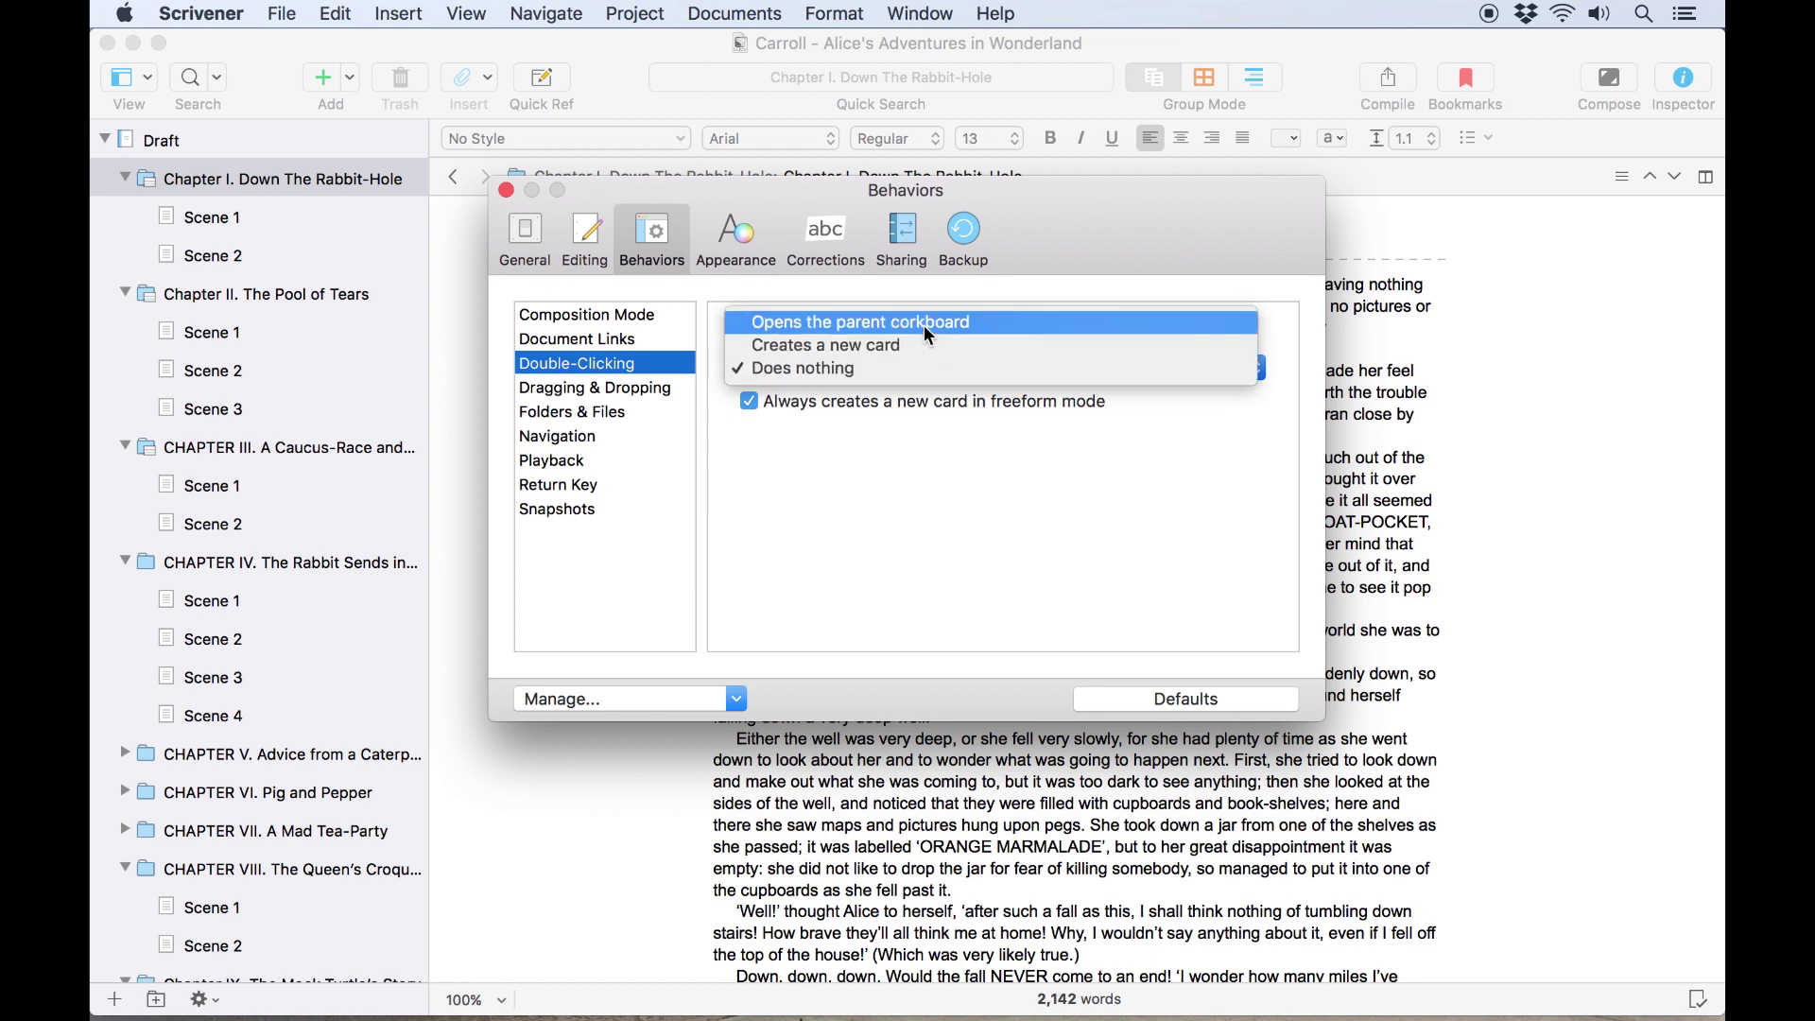
left_click(945, 523)
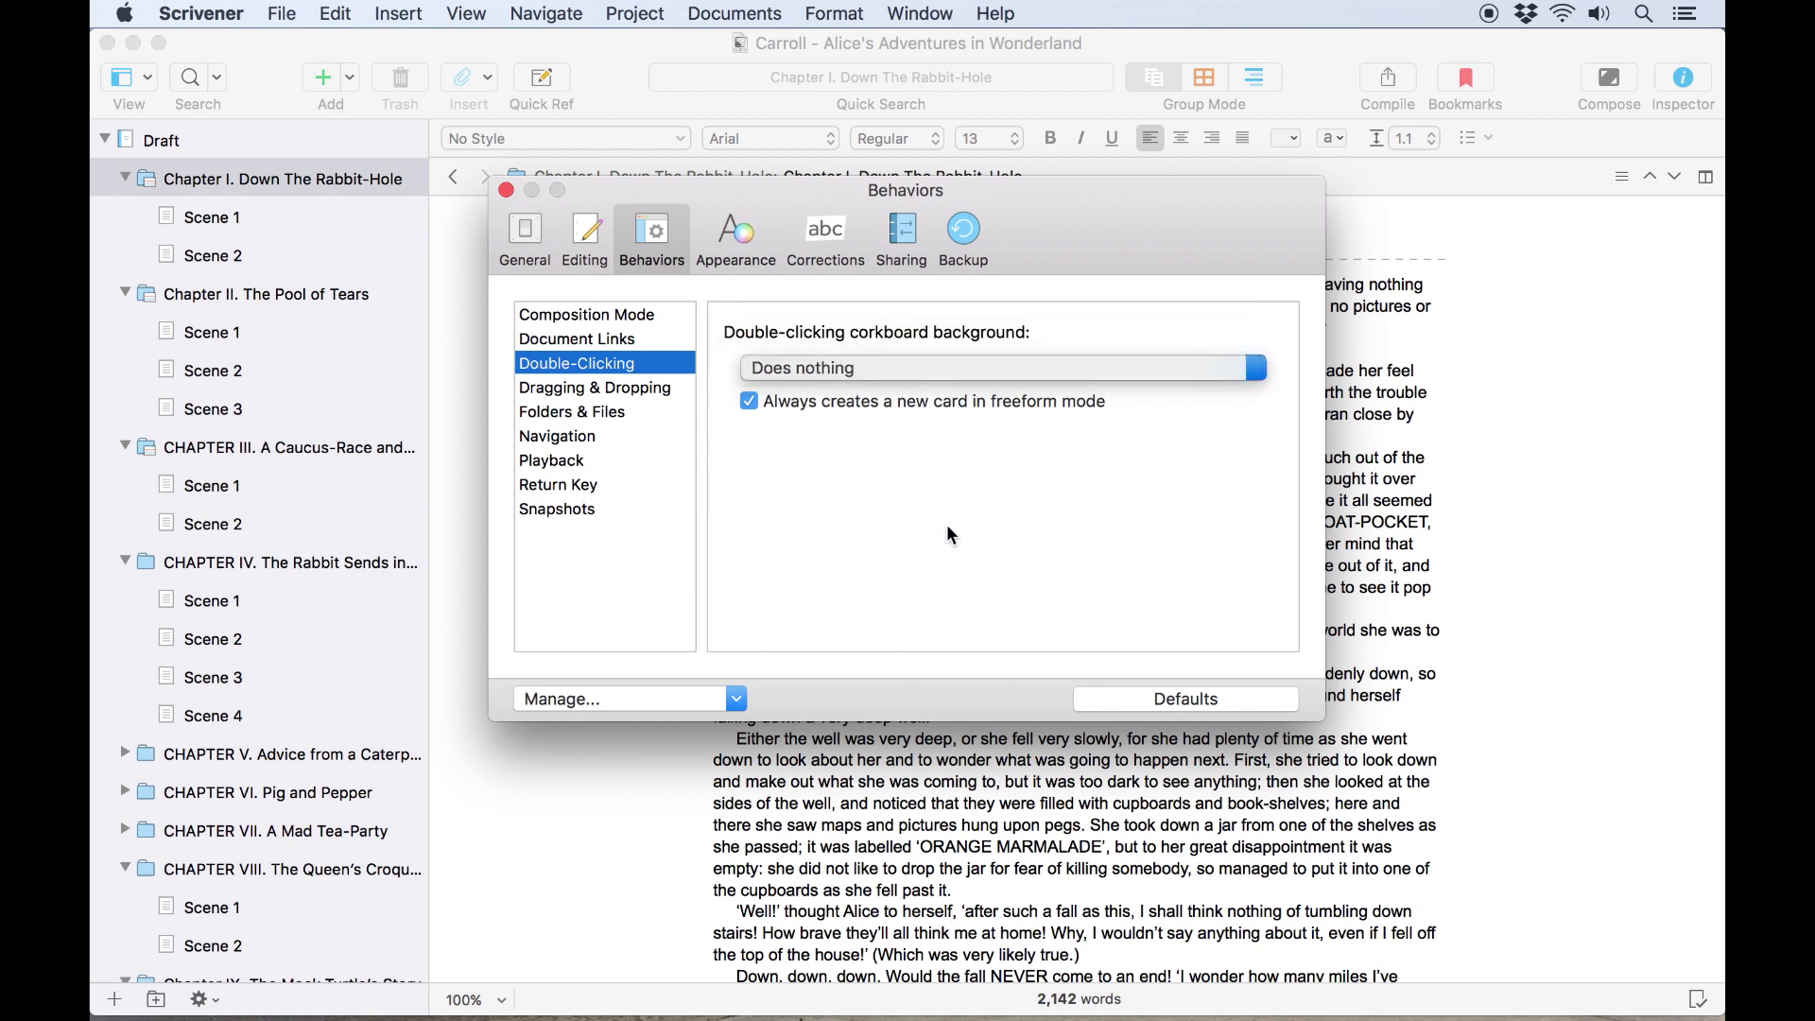
Step: Toggle Option-drag duplication on and off, then view the Folders & Files settings
left_click(657, 392)
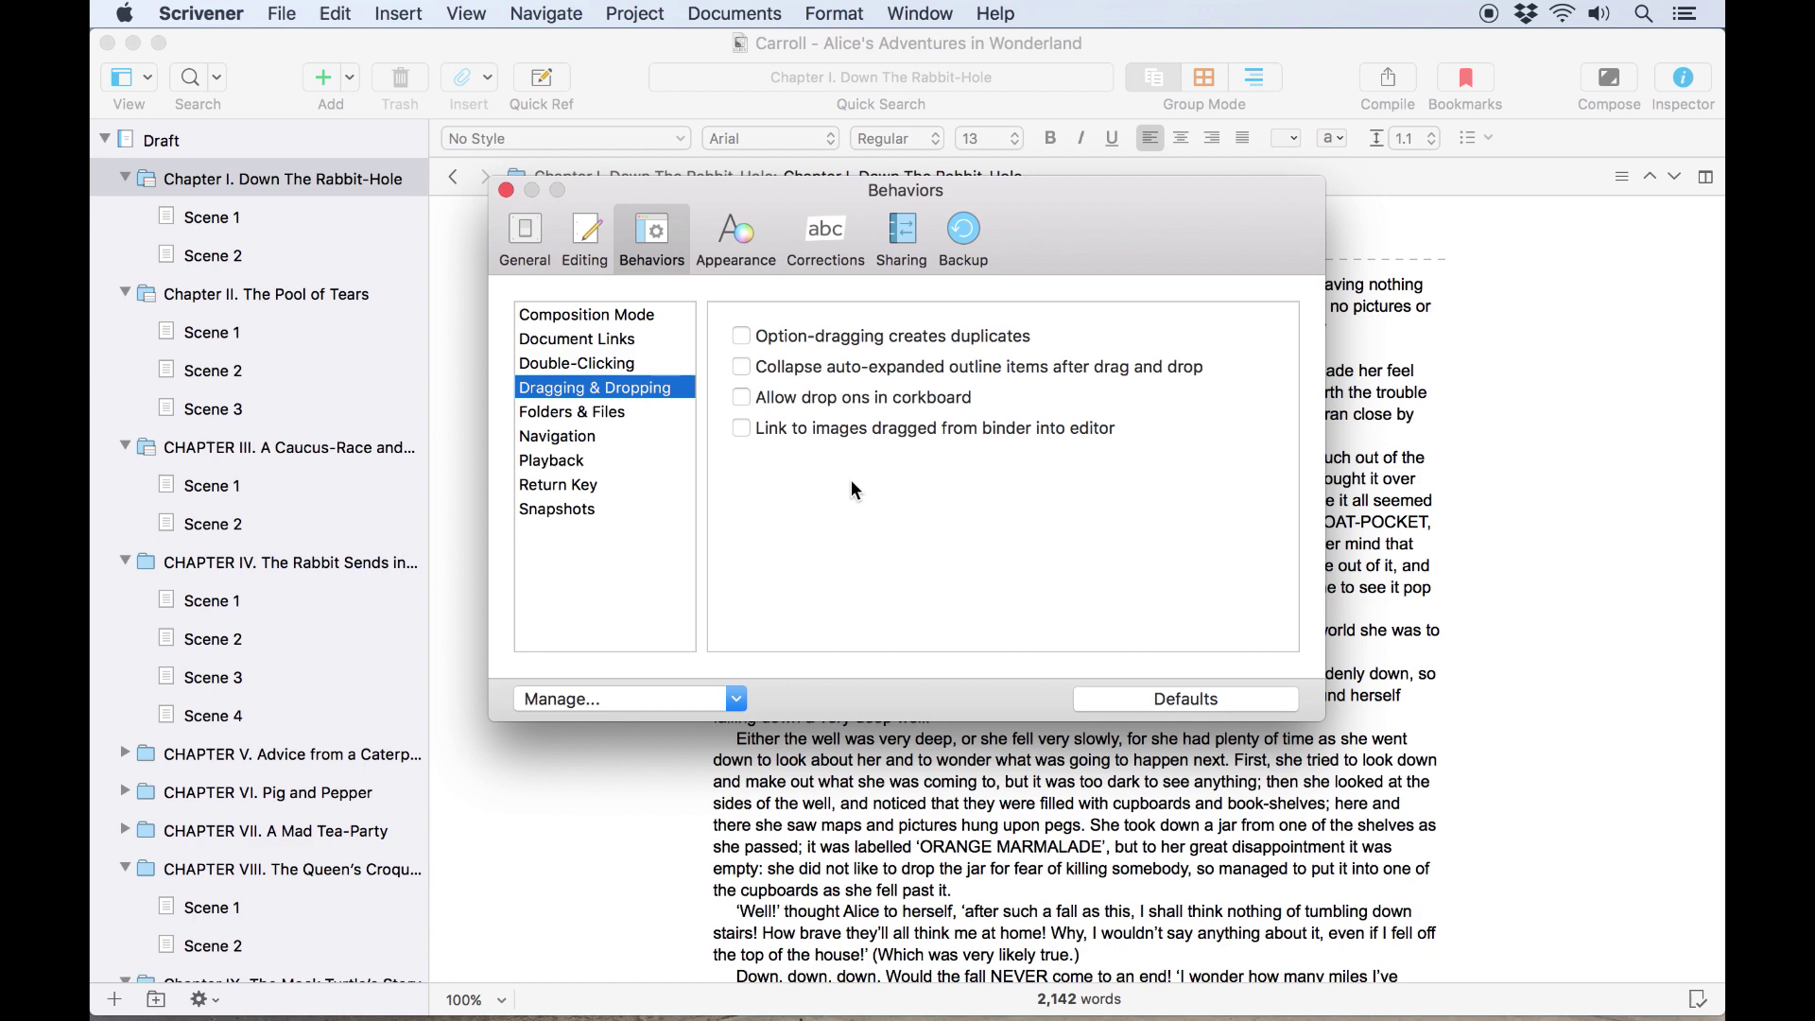
left_click(844, 344)
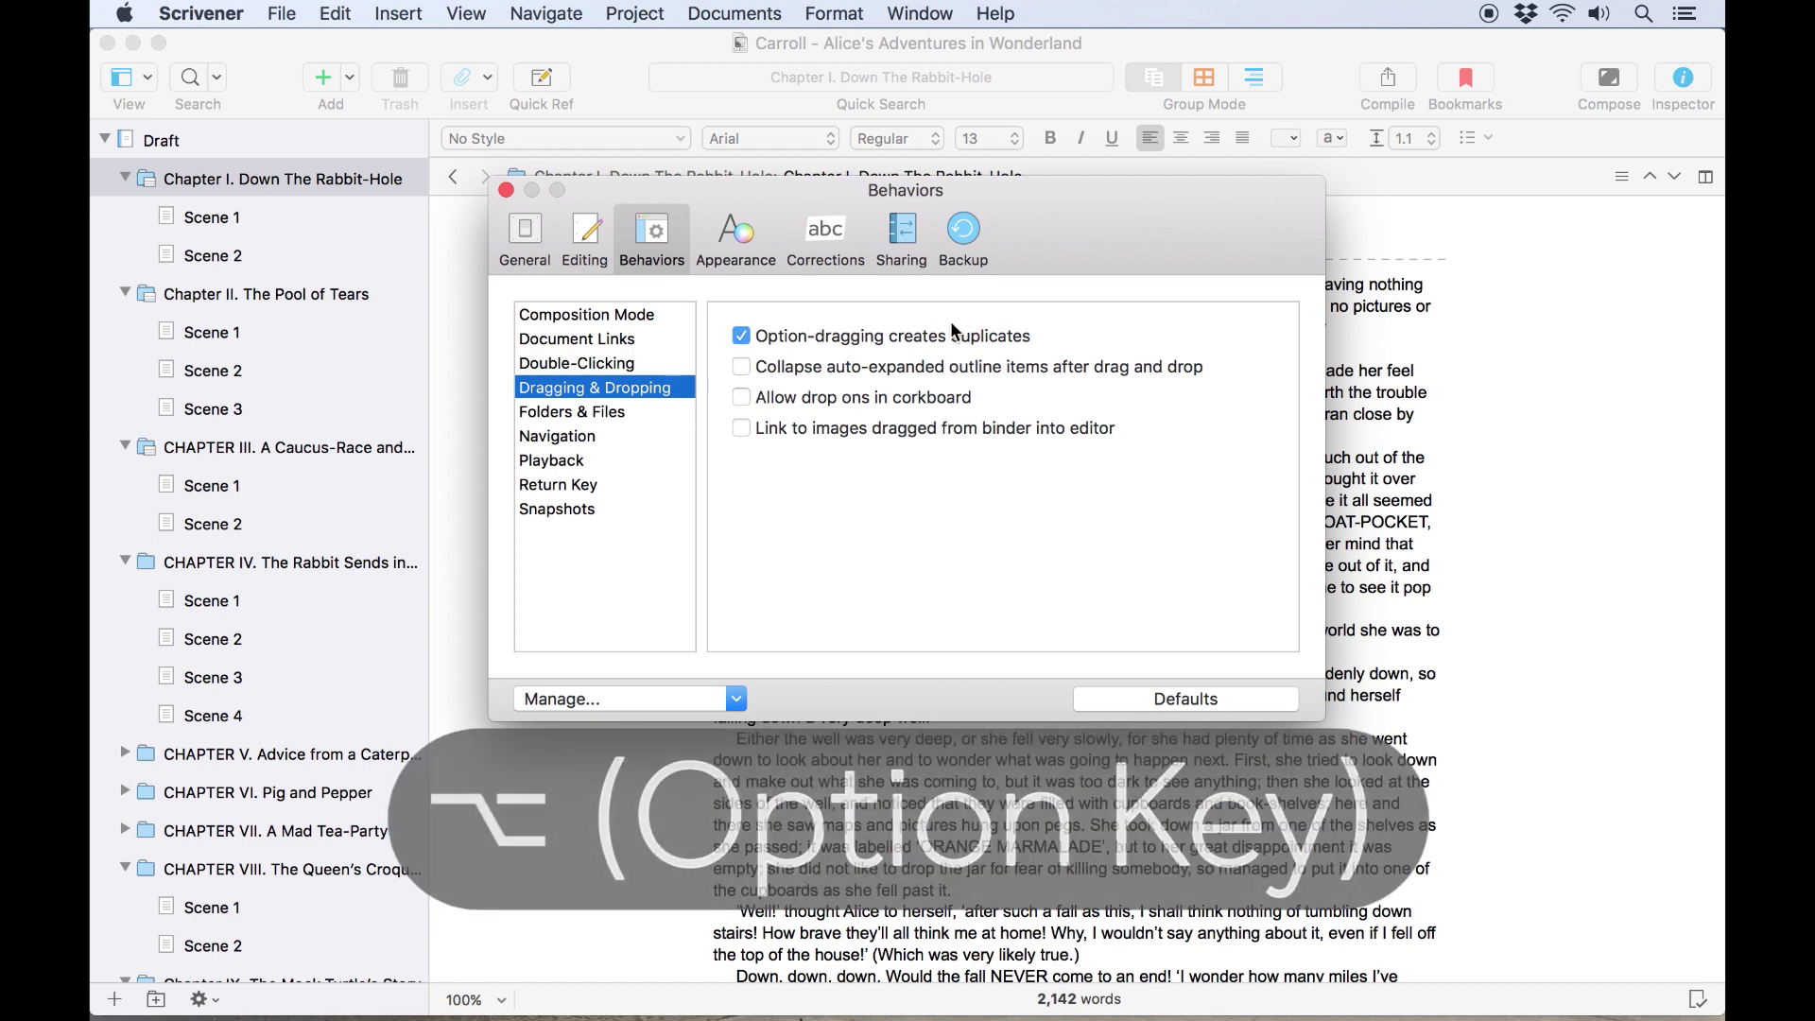
left_click(921, 333)
left_click(648, 412)
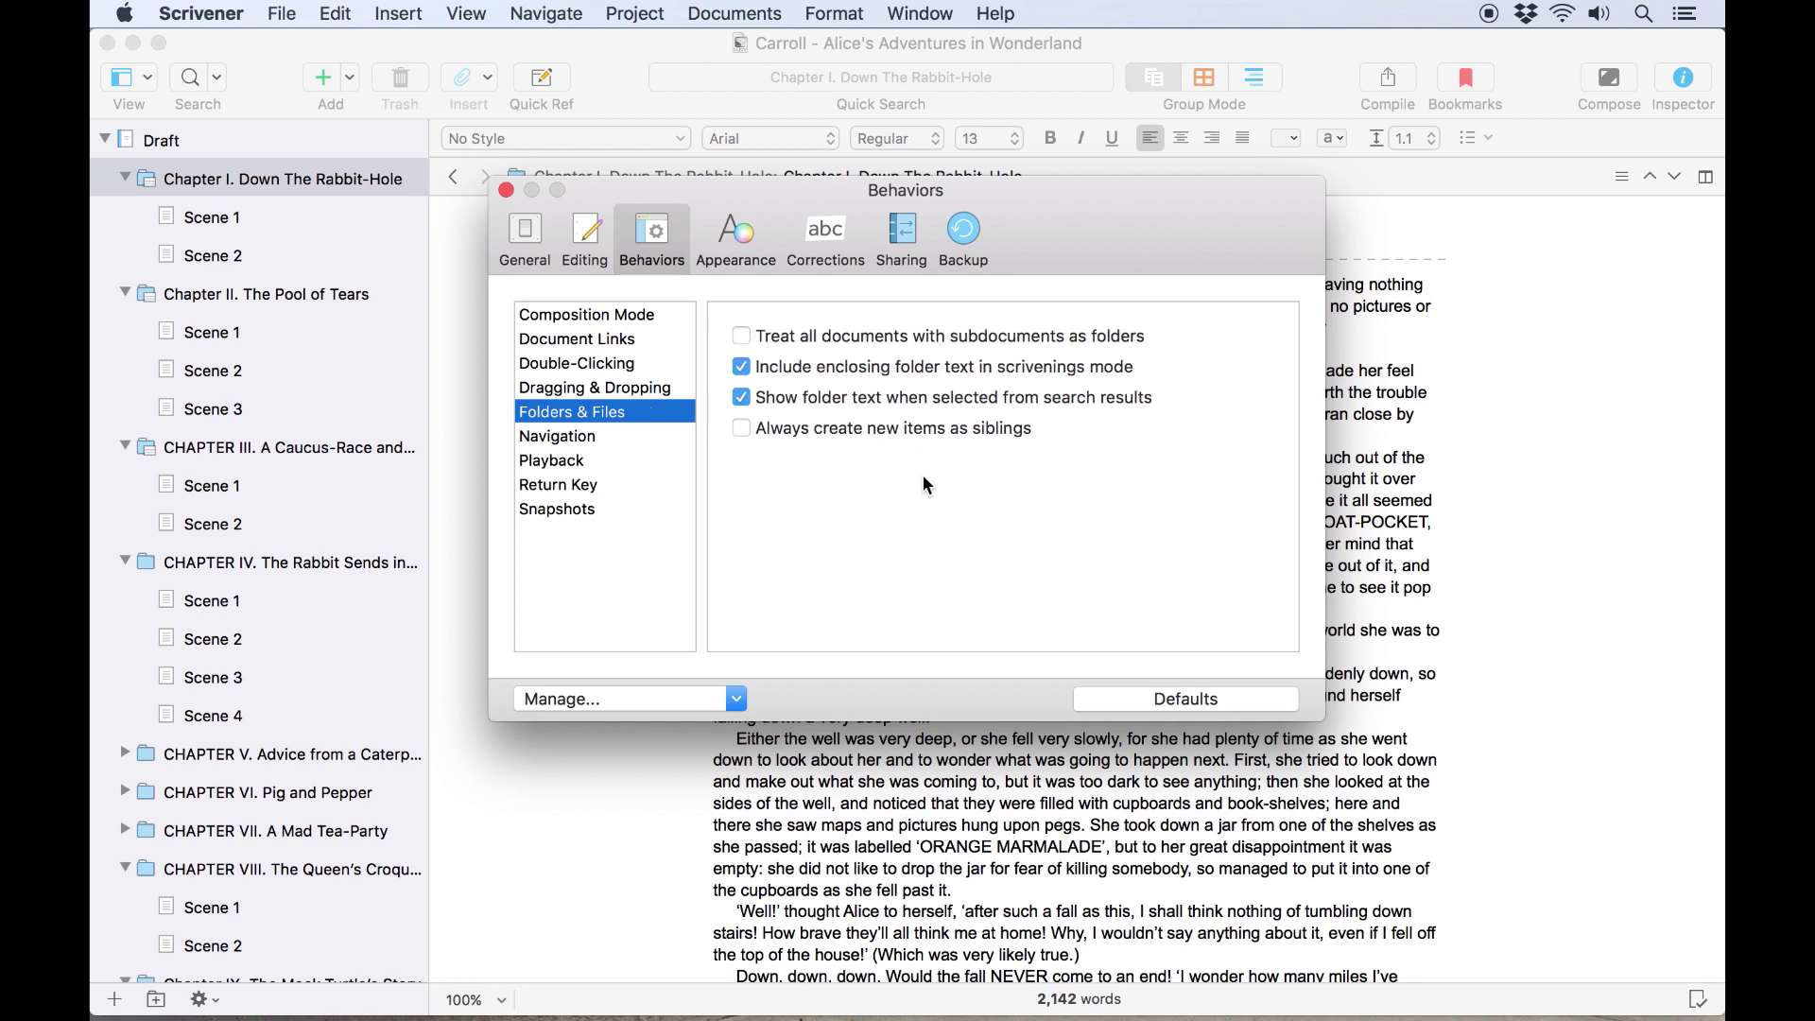
Step: Set Space to open documents in the Quick Reference Panel; browse Playback, Snapshots, Return Key
left_click(647, 436)
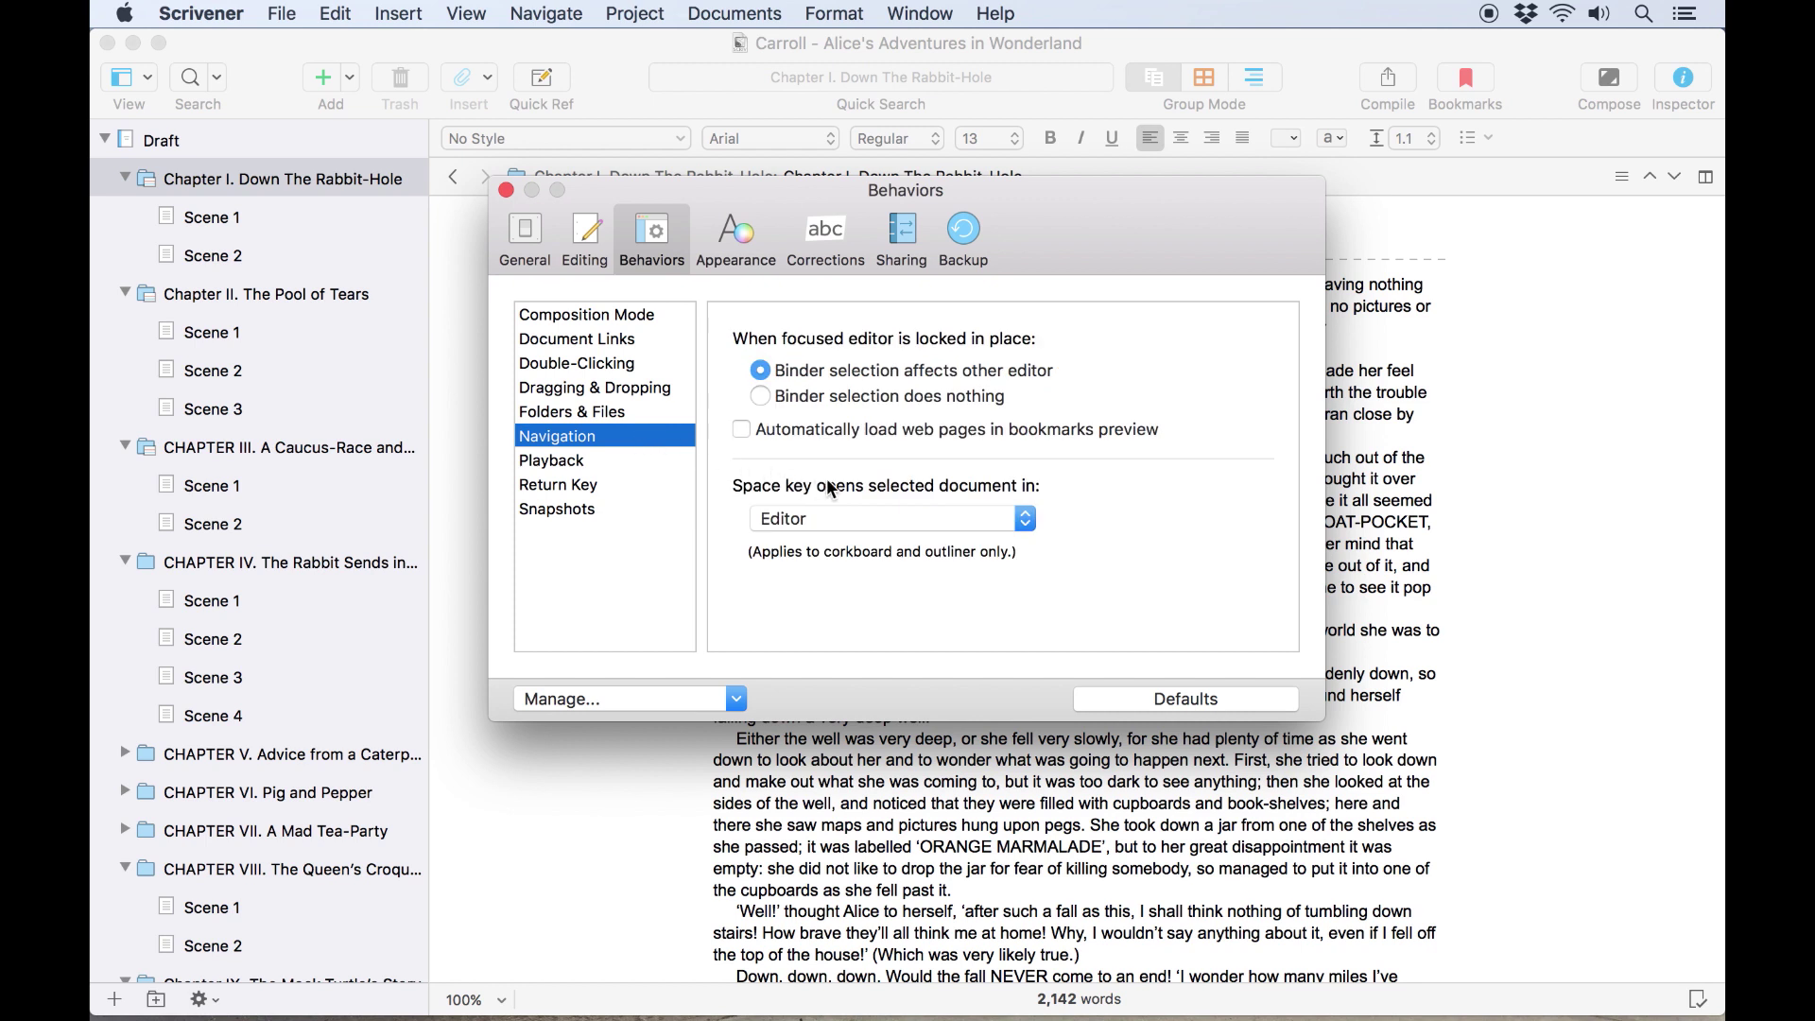
left_click(909, 517)
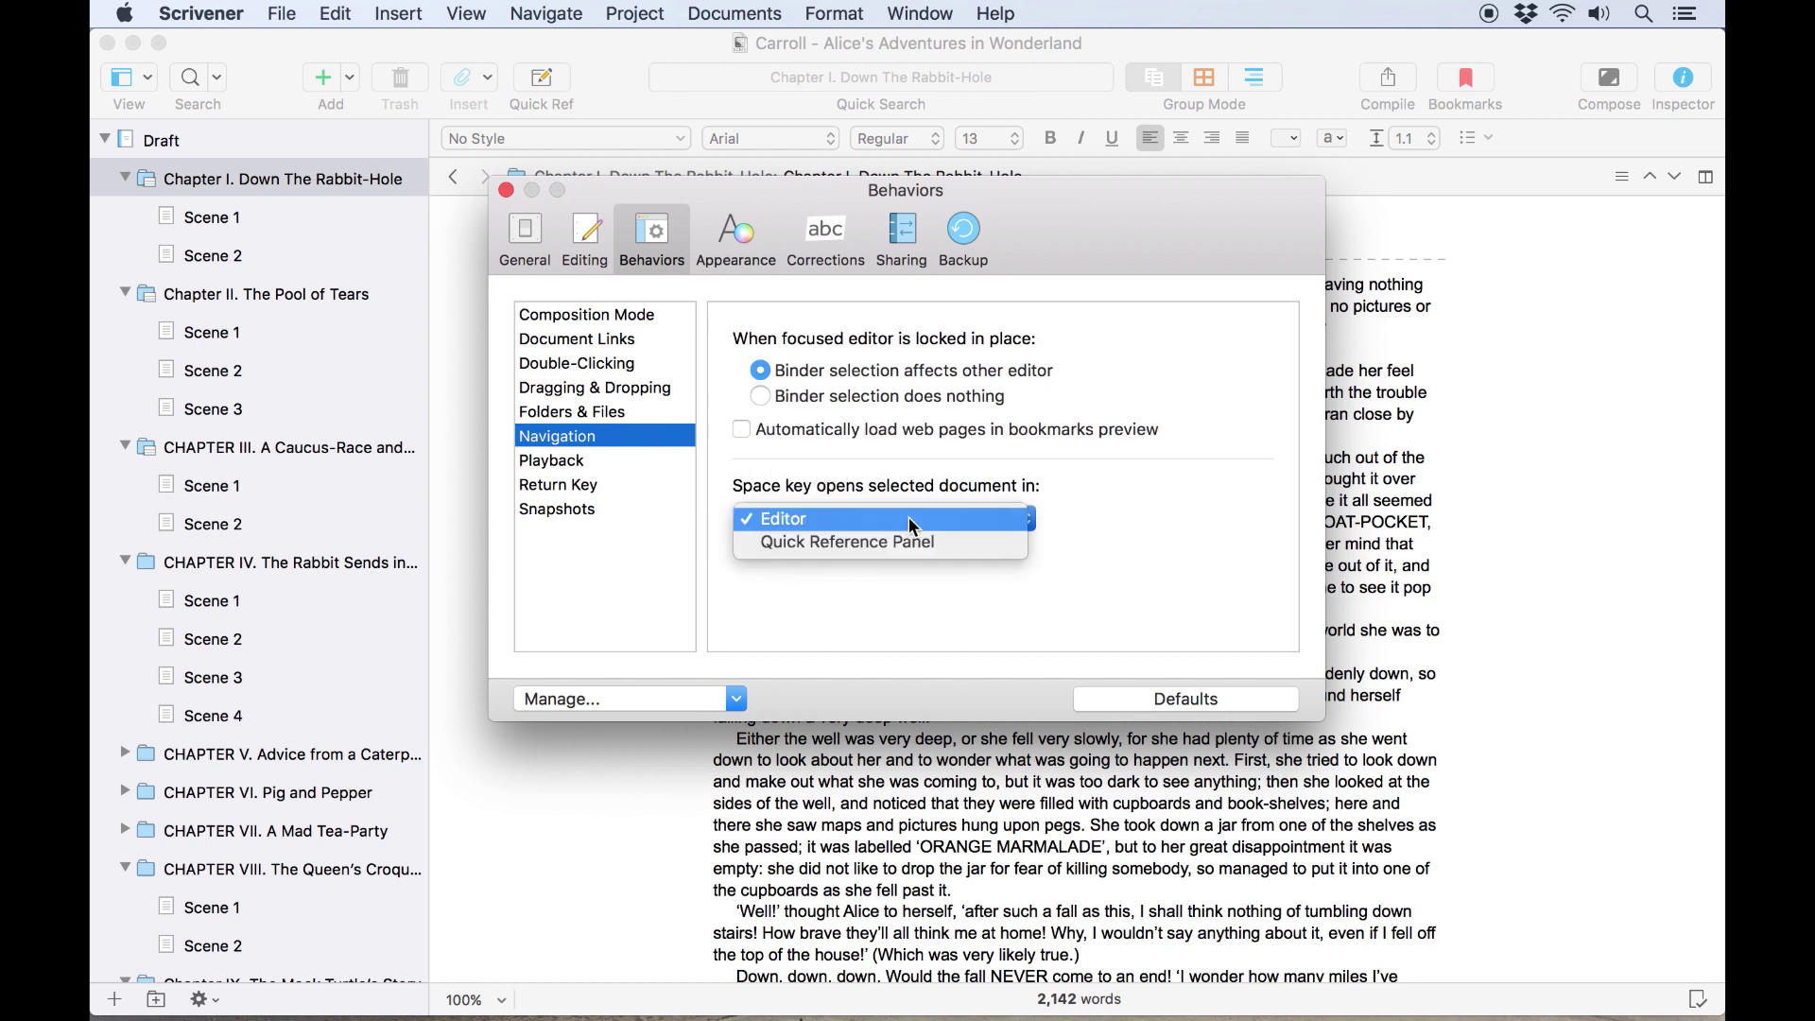
left_click(1139, 503)
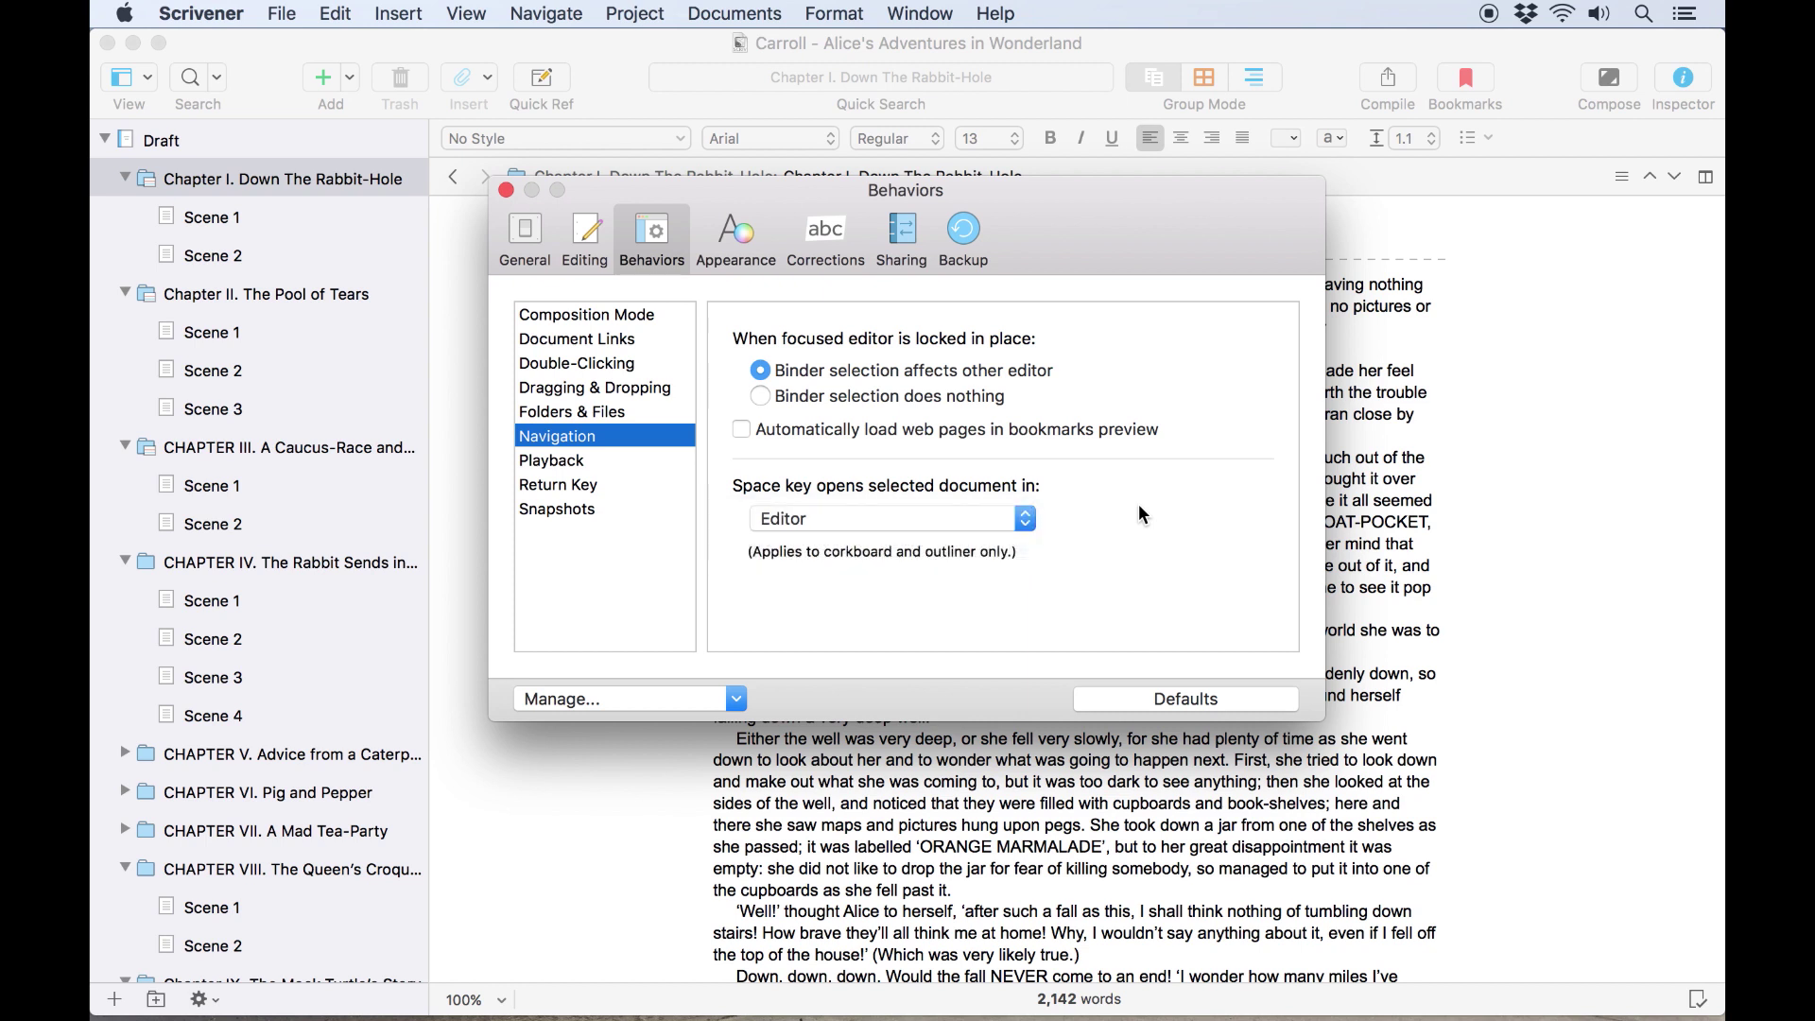
left_click(808, 514)
left_click(812, 540)
left_click(621, 460)
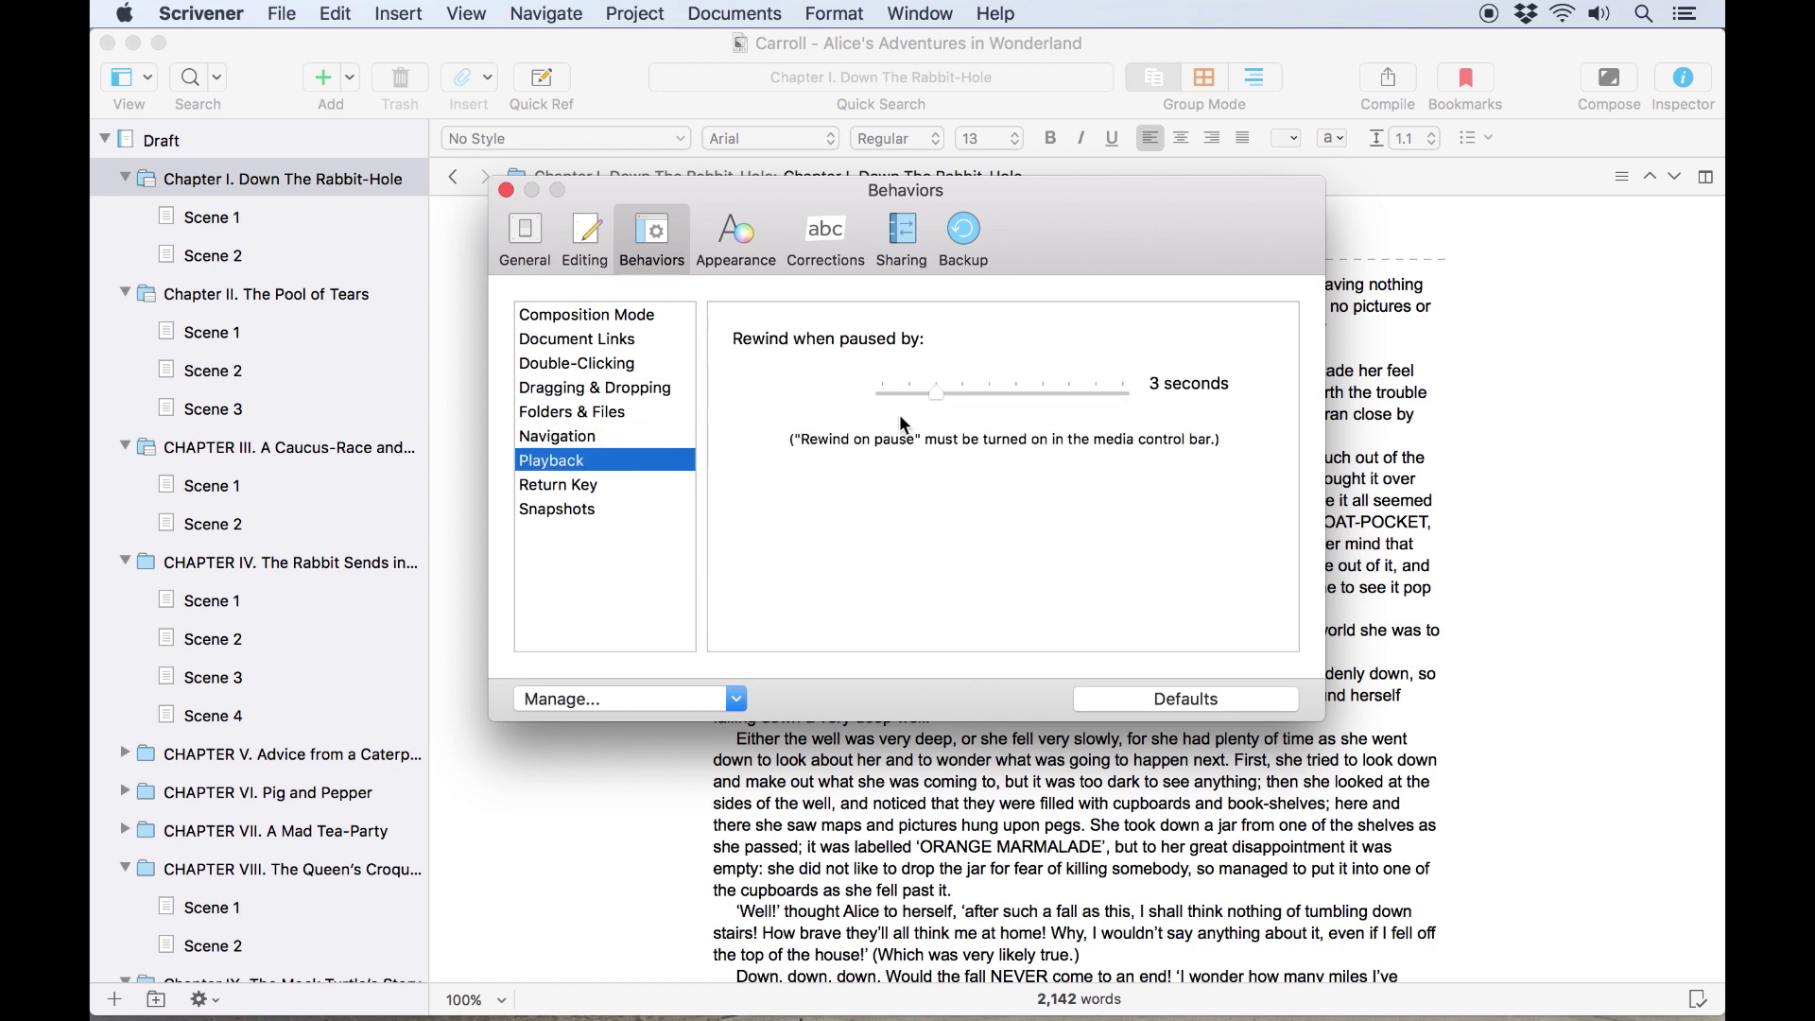
left_click(602, 486)
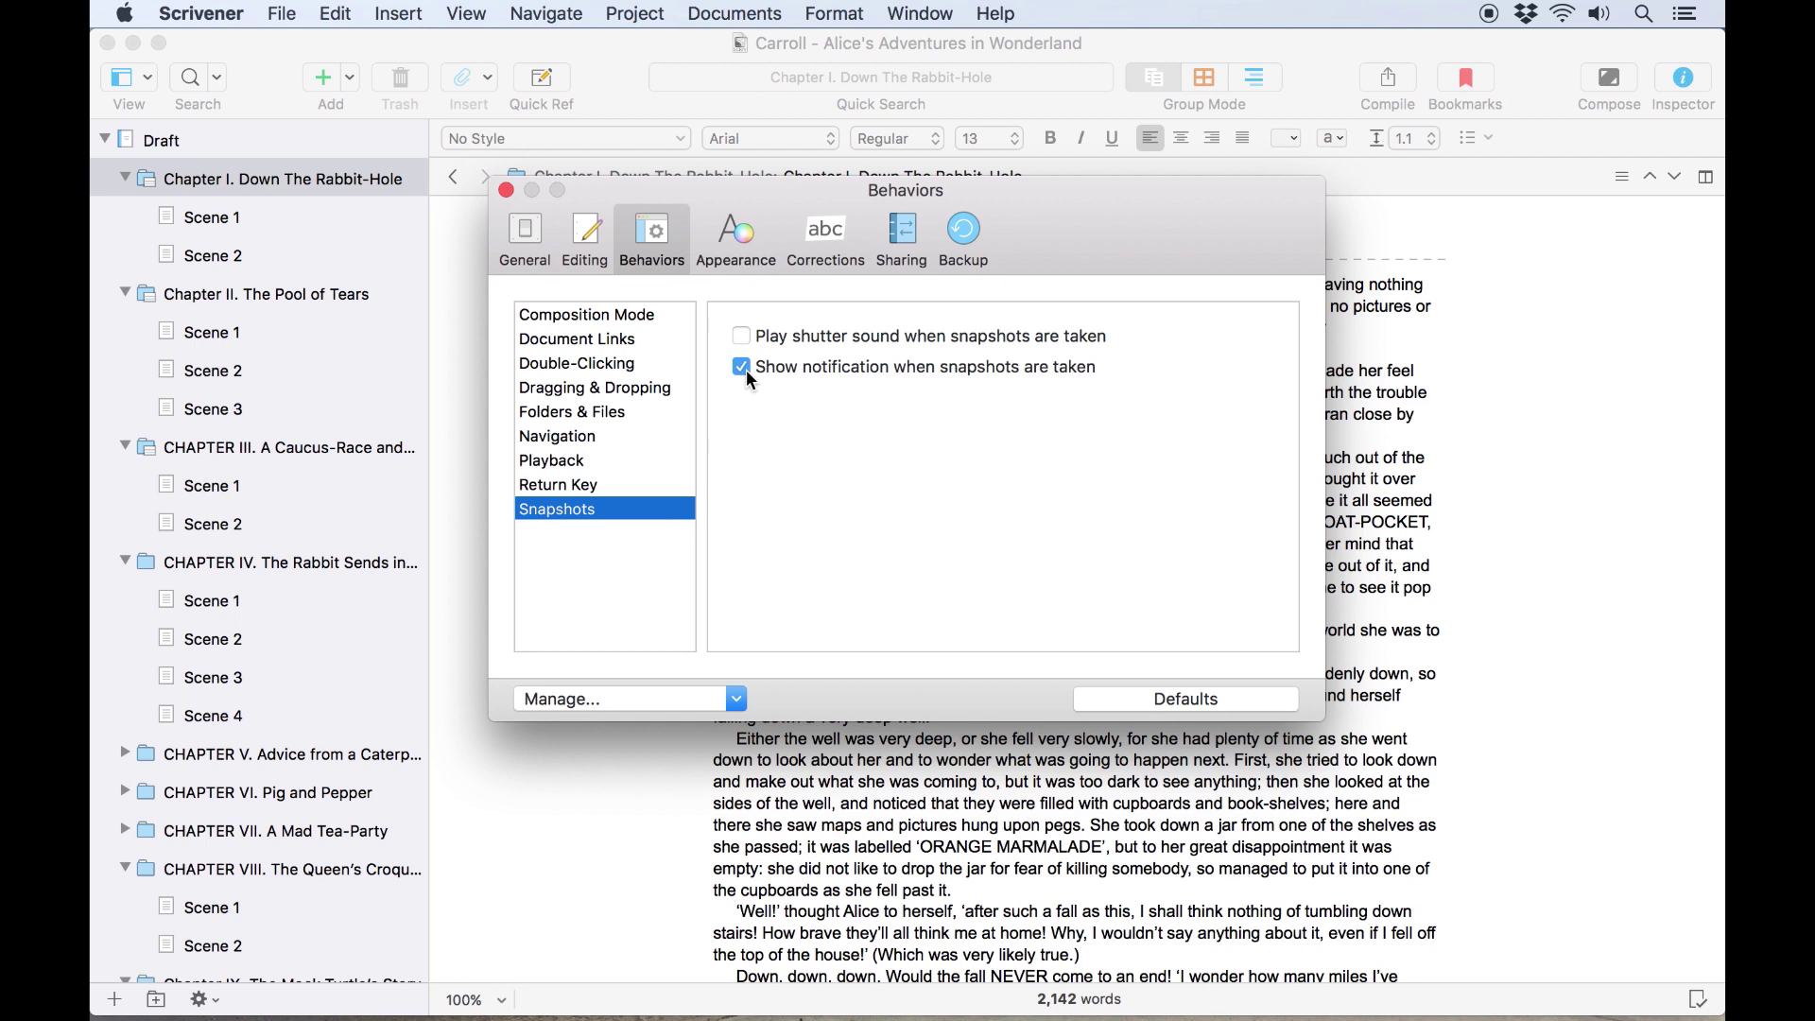
left_click(601, 486)
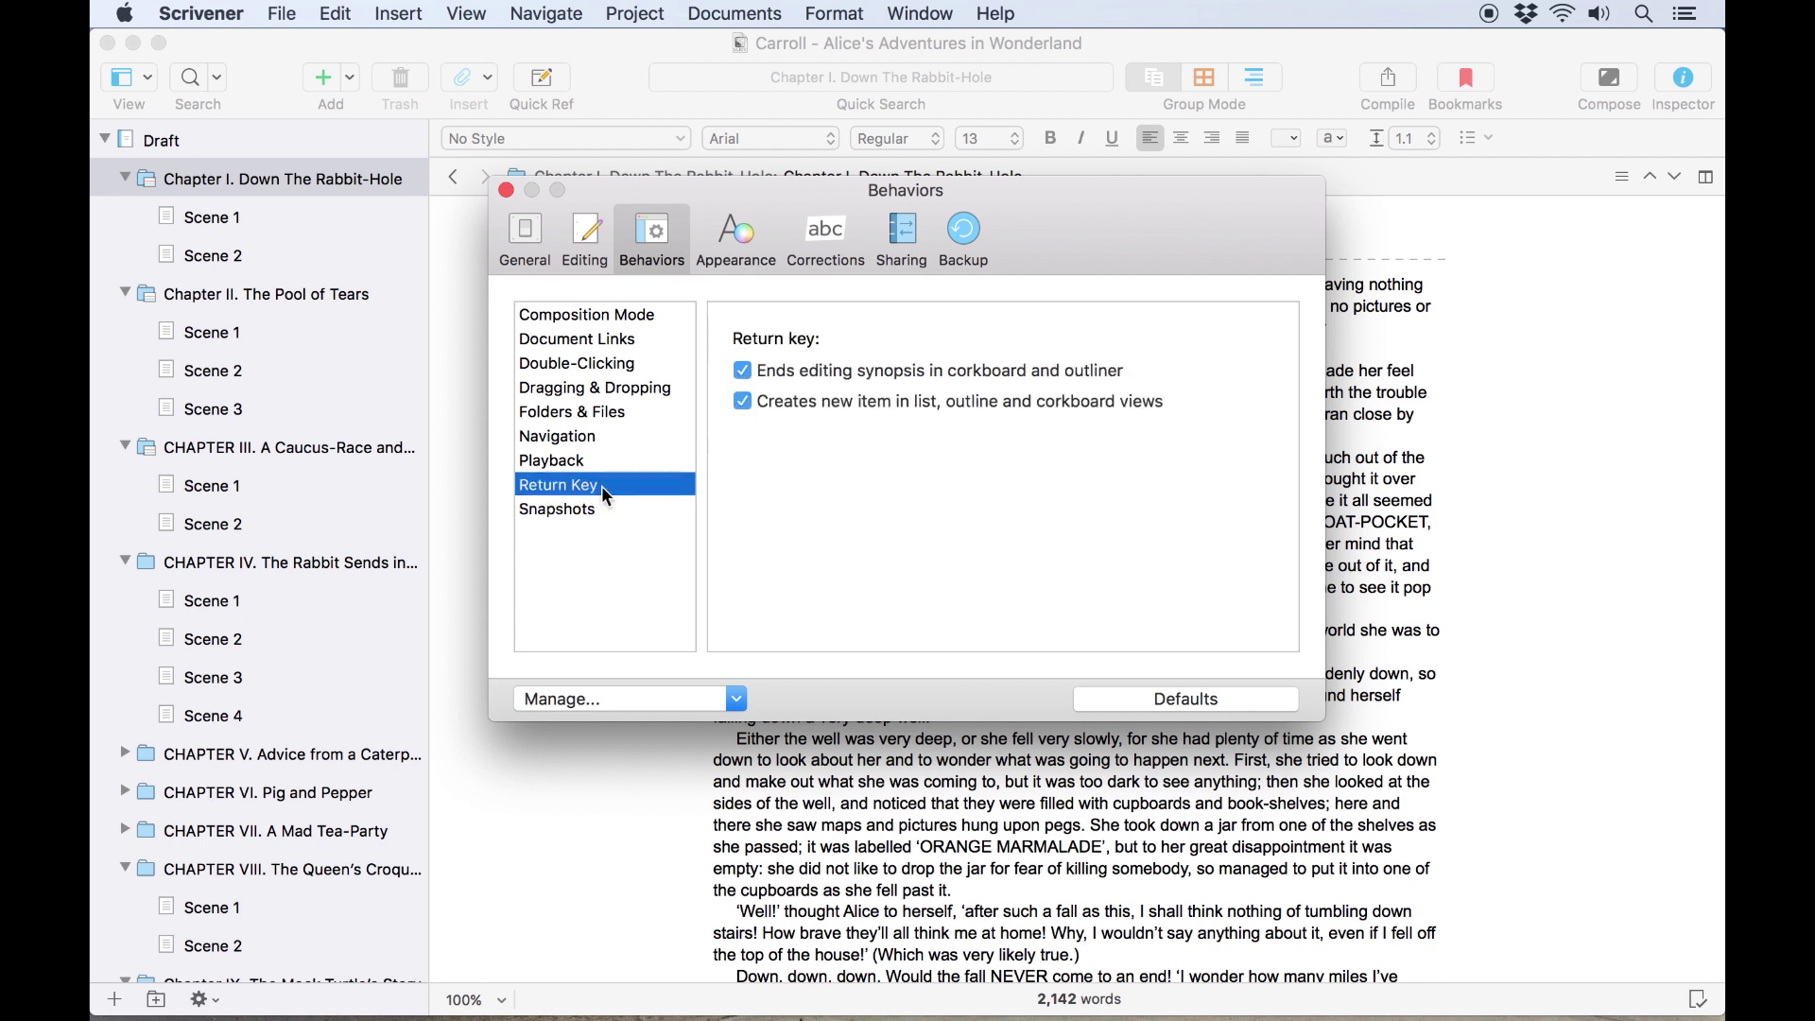
Step: Browse the Sharing Export and Import tabs, then close Preferences
left_click(600, 508)
left_click(903, 231)
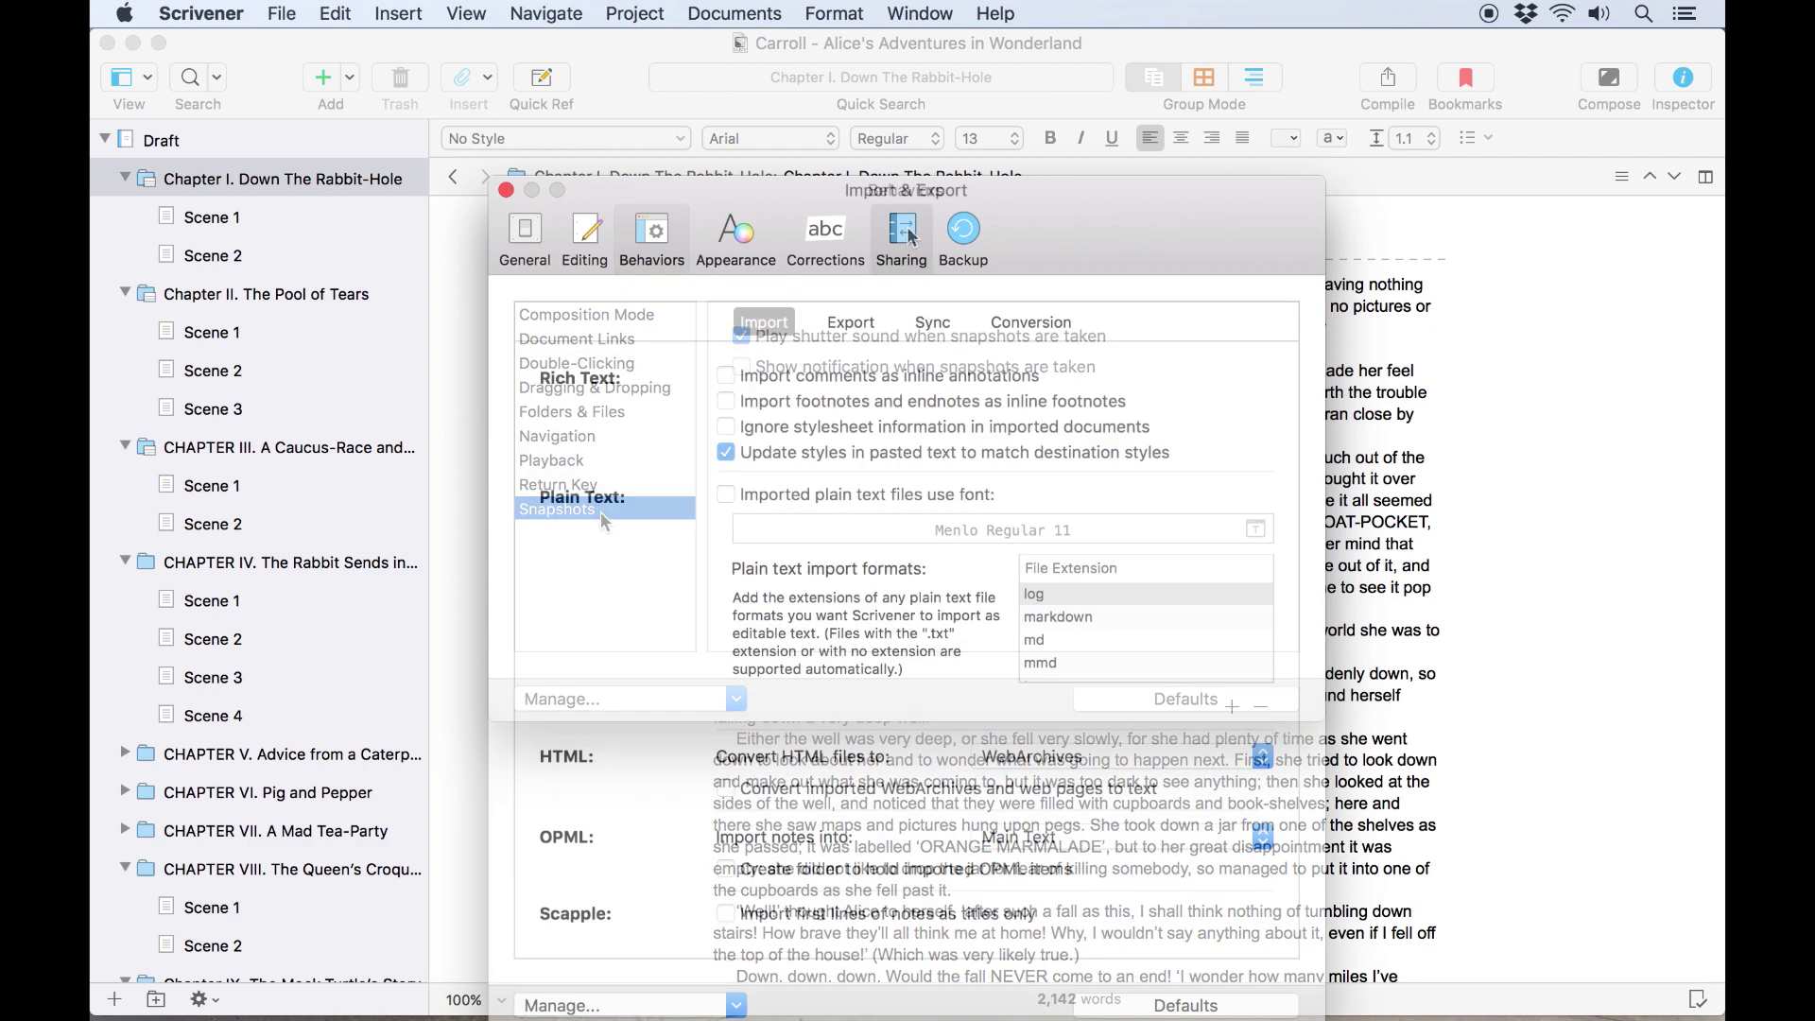
left_click(859, 322)
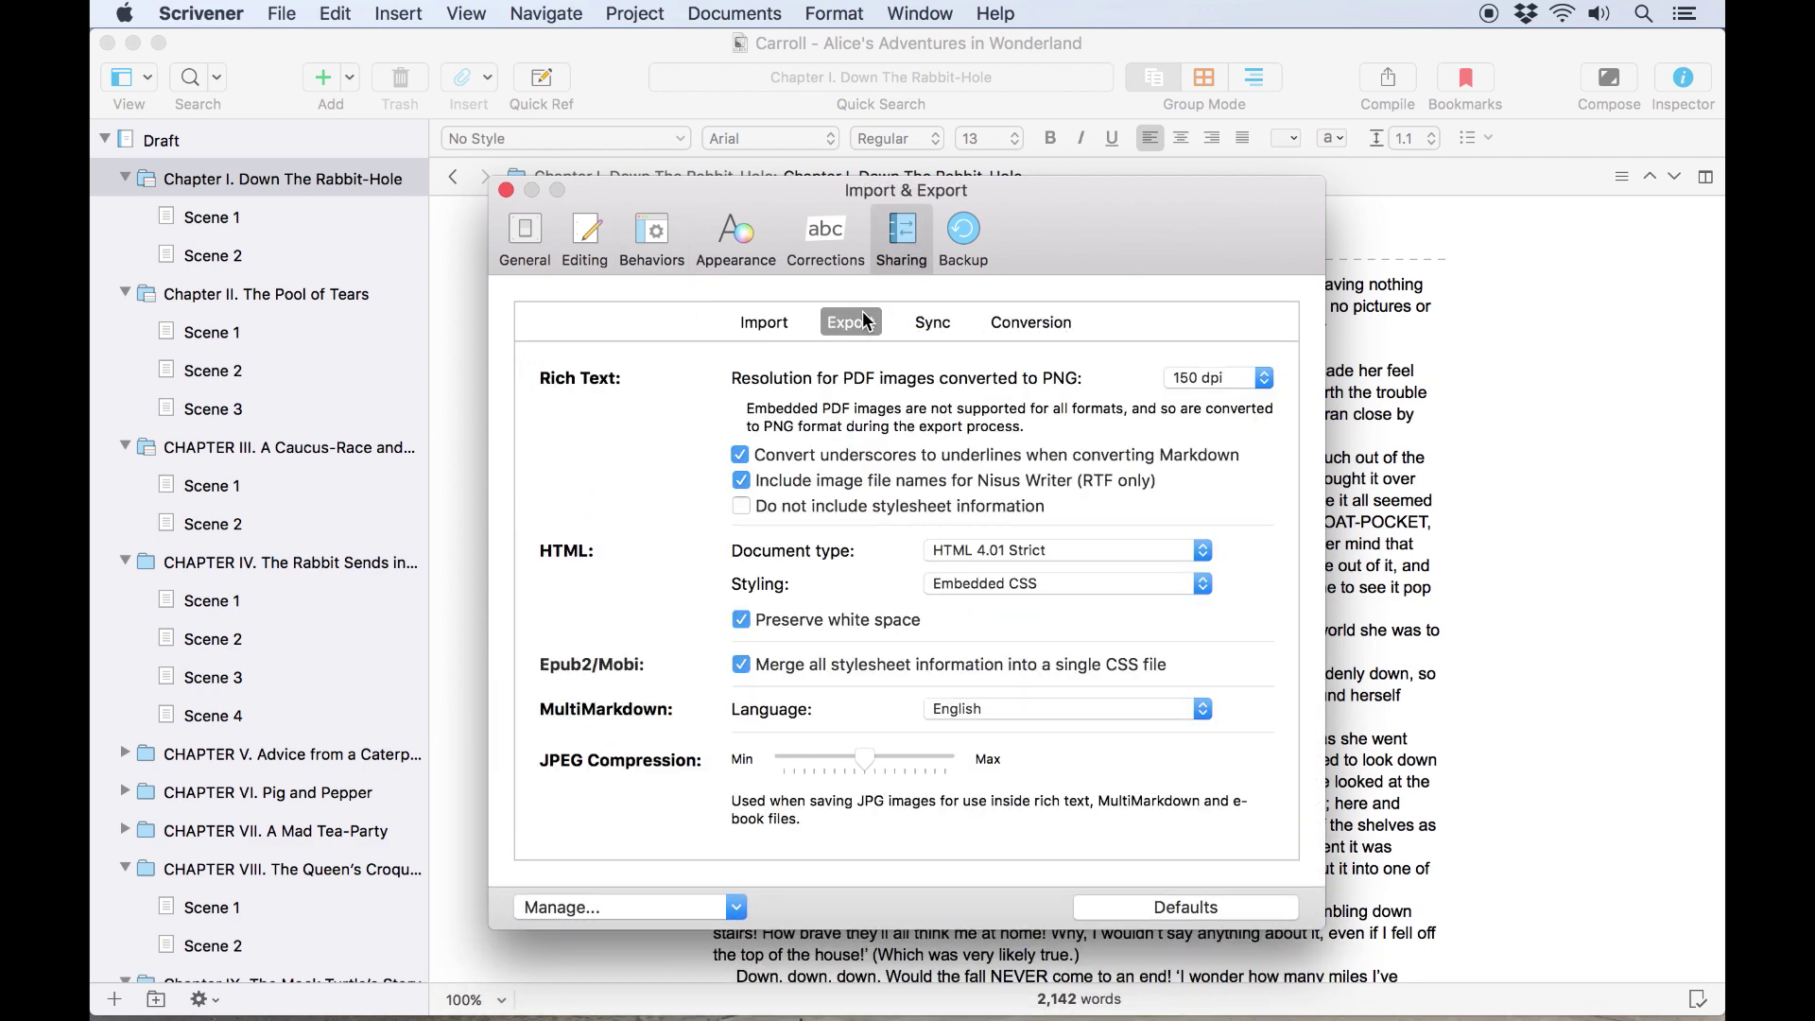
left_click(771, 322)
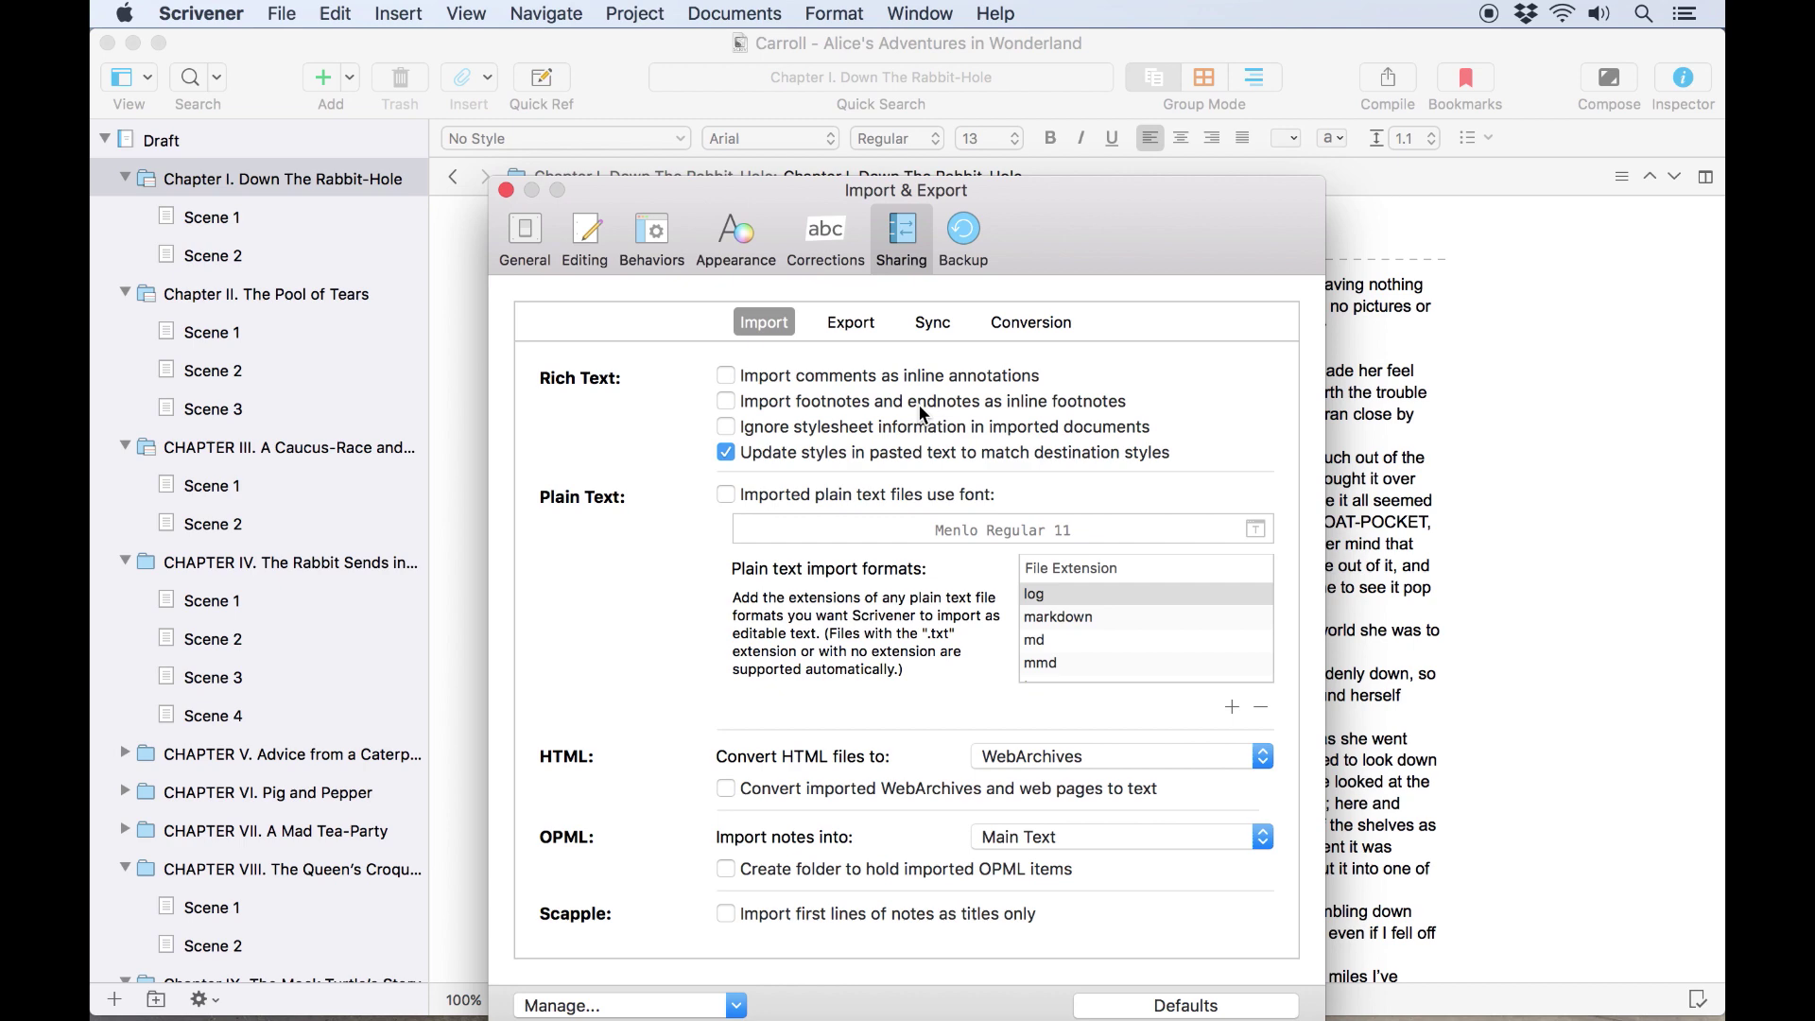
left_click(920, 412)
left_click(972, 234)
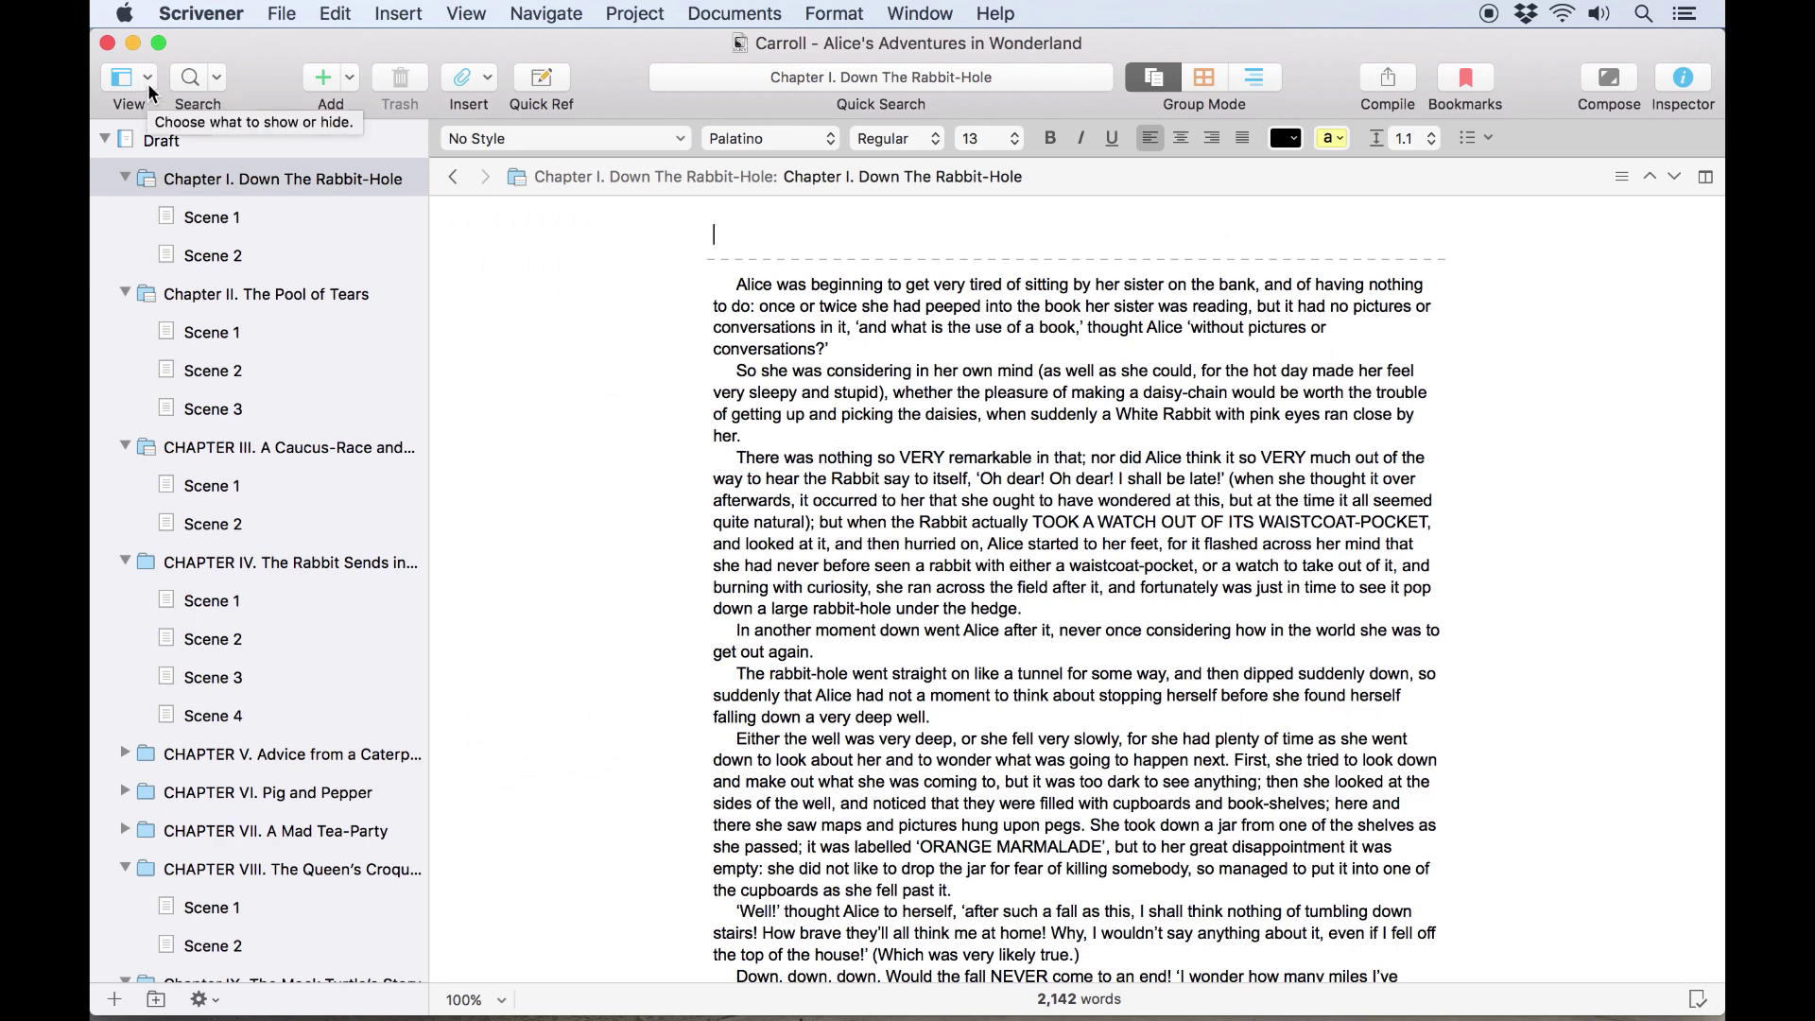
Step: Show the ruler above the editor and hide the binder
left_click(147, 84)
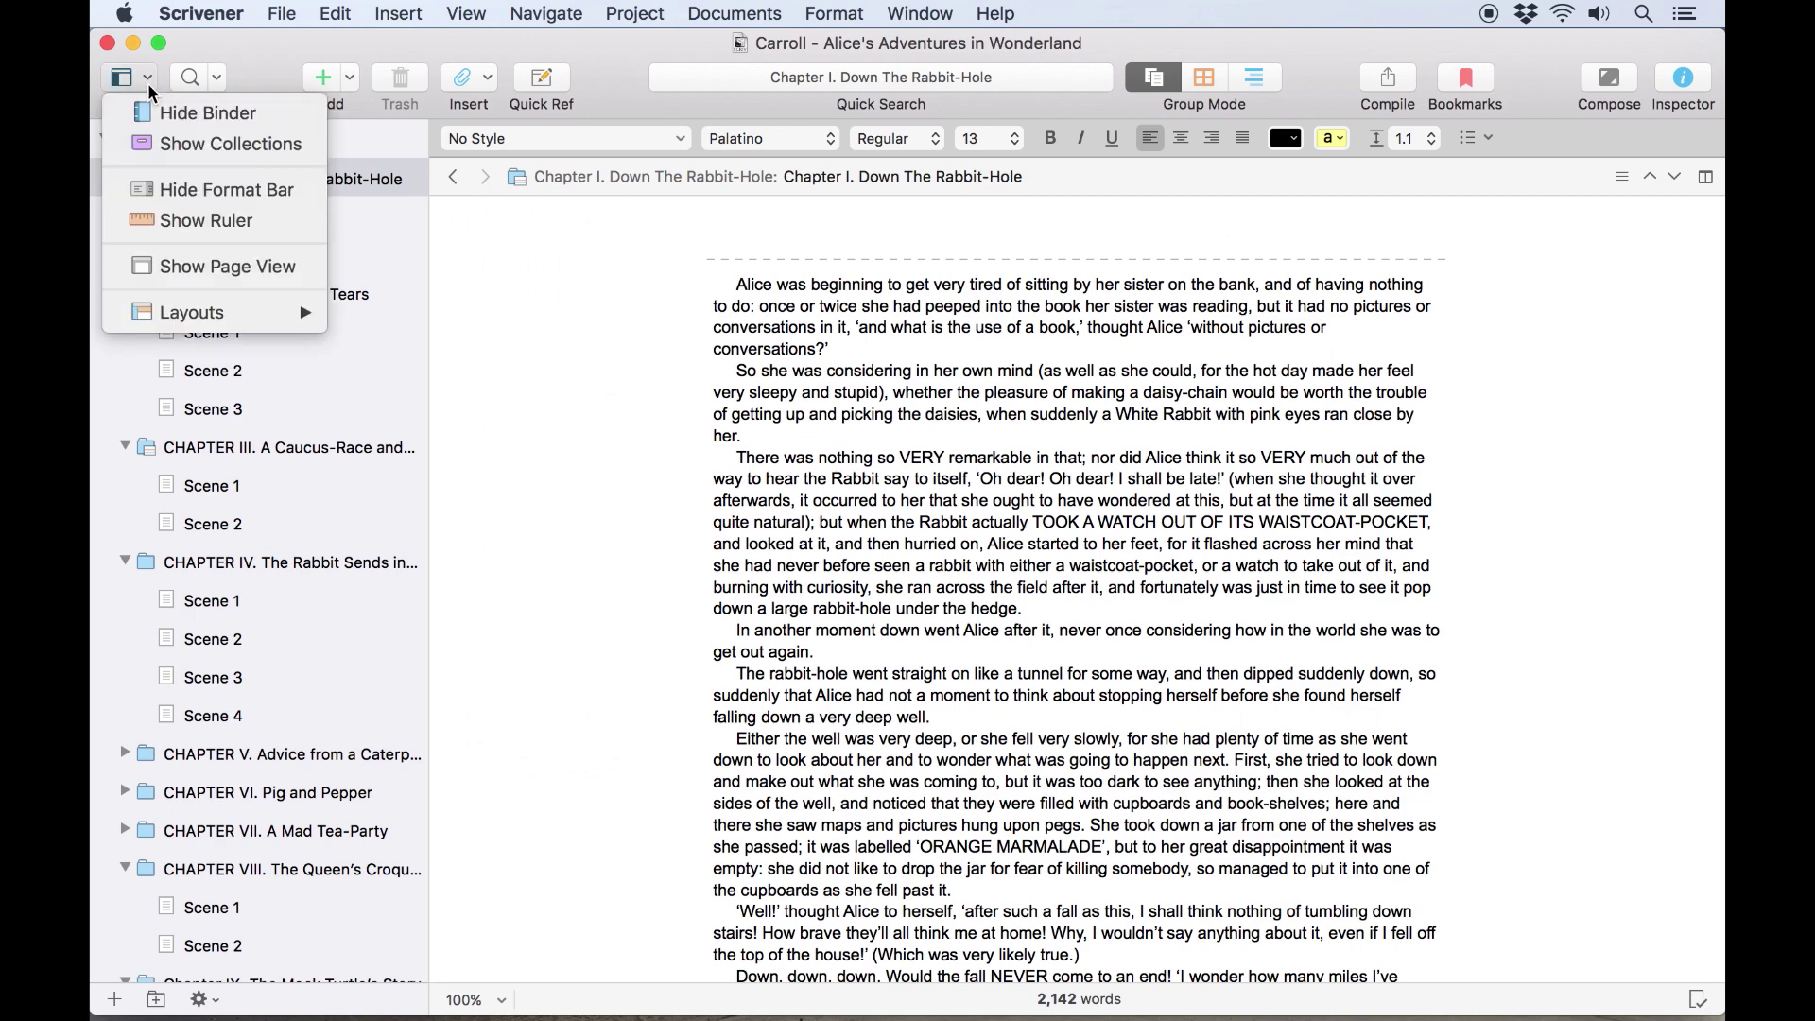
left_click(206, 221)
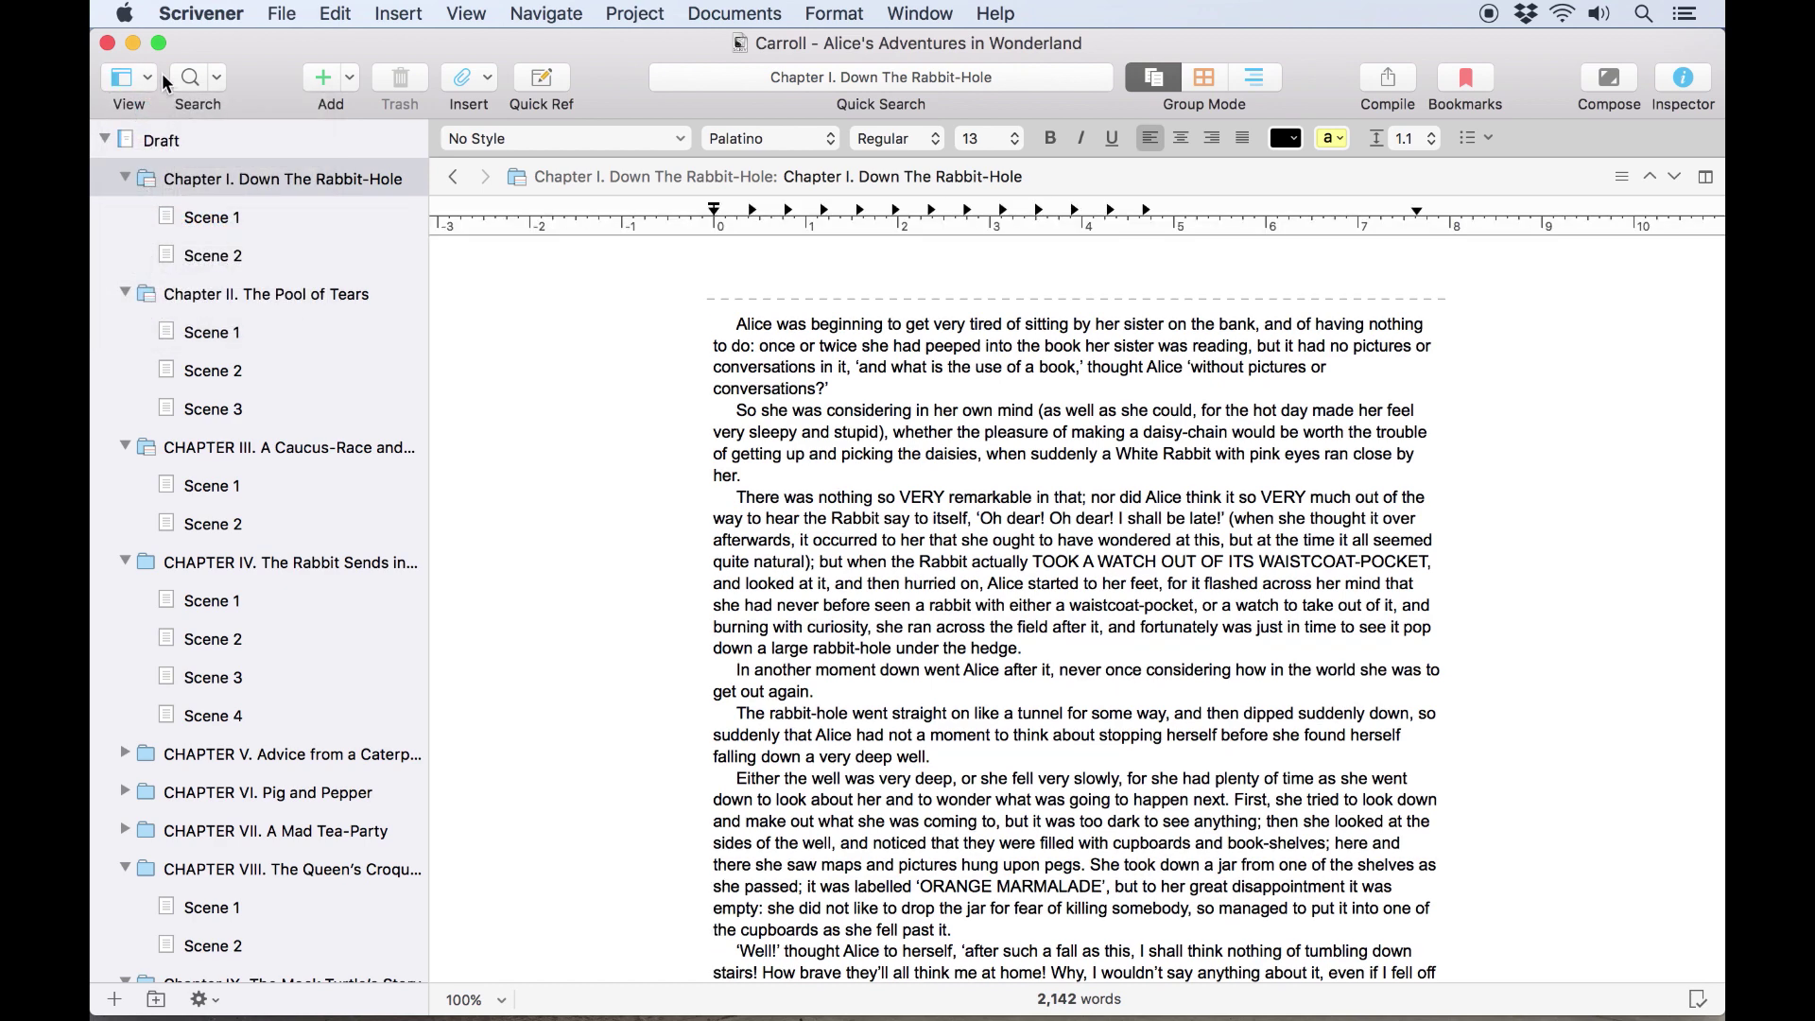
left_click(152, 78)
left_click(157, 115)
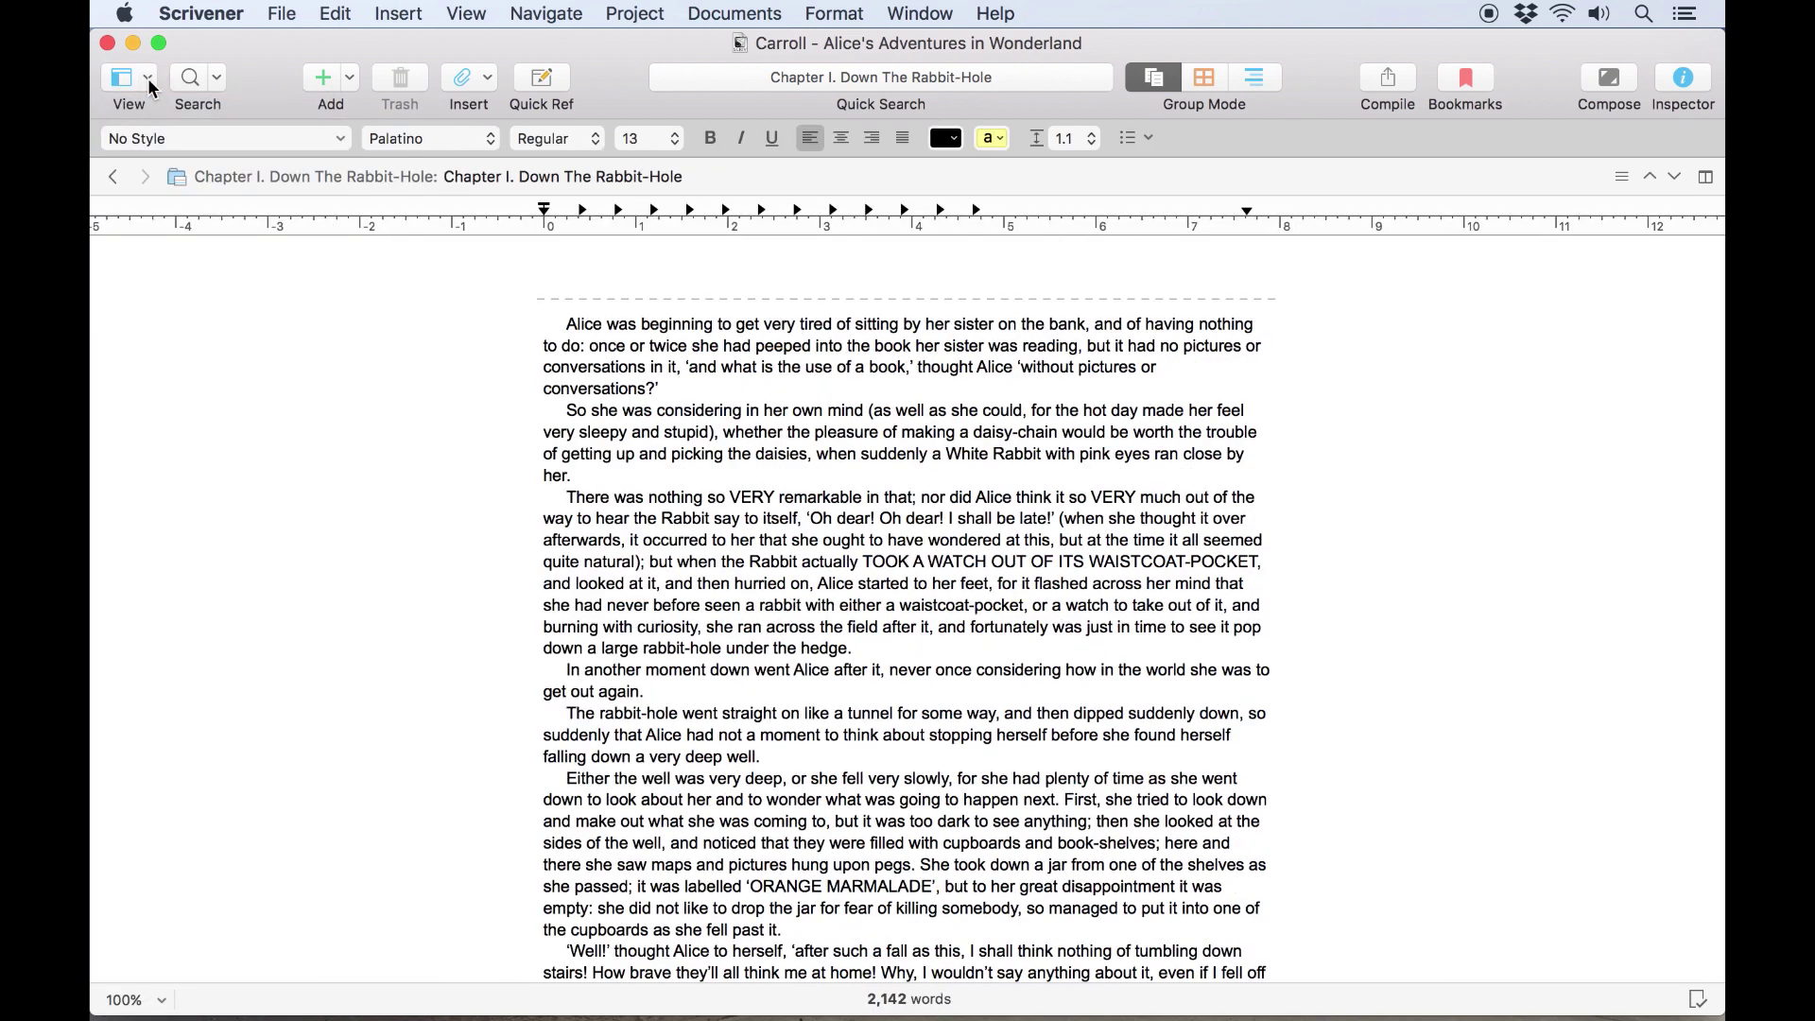
Step: Bring the binder back and switch the editor to page view
left_click(150, 81)
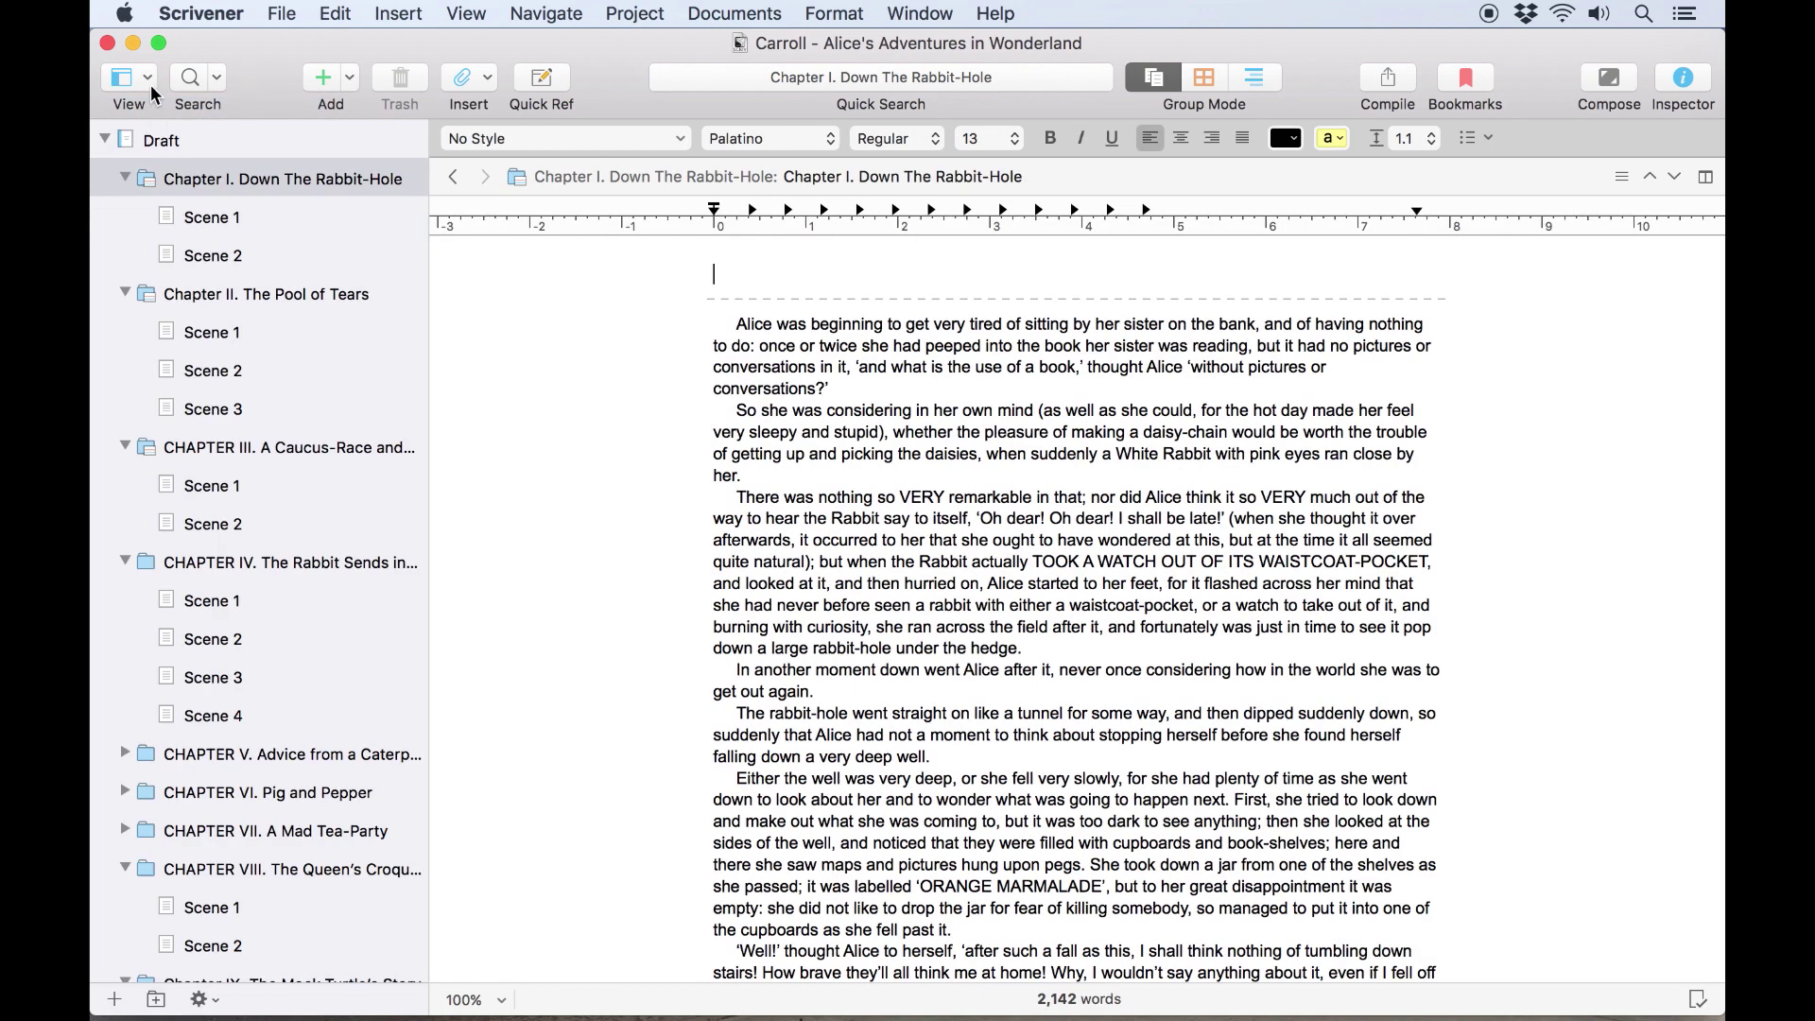
left_click(151, 84)
left_click(169, 266)
left_click(470, 13)
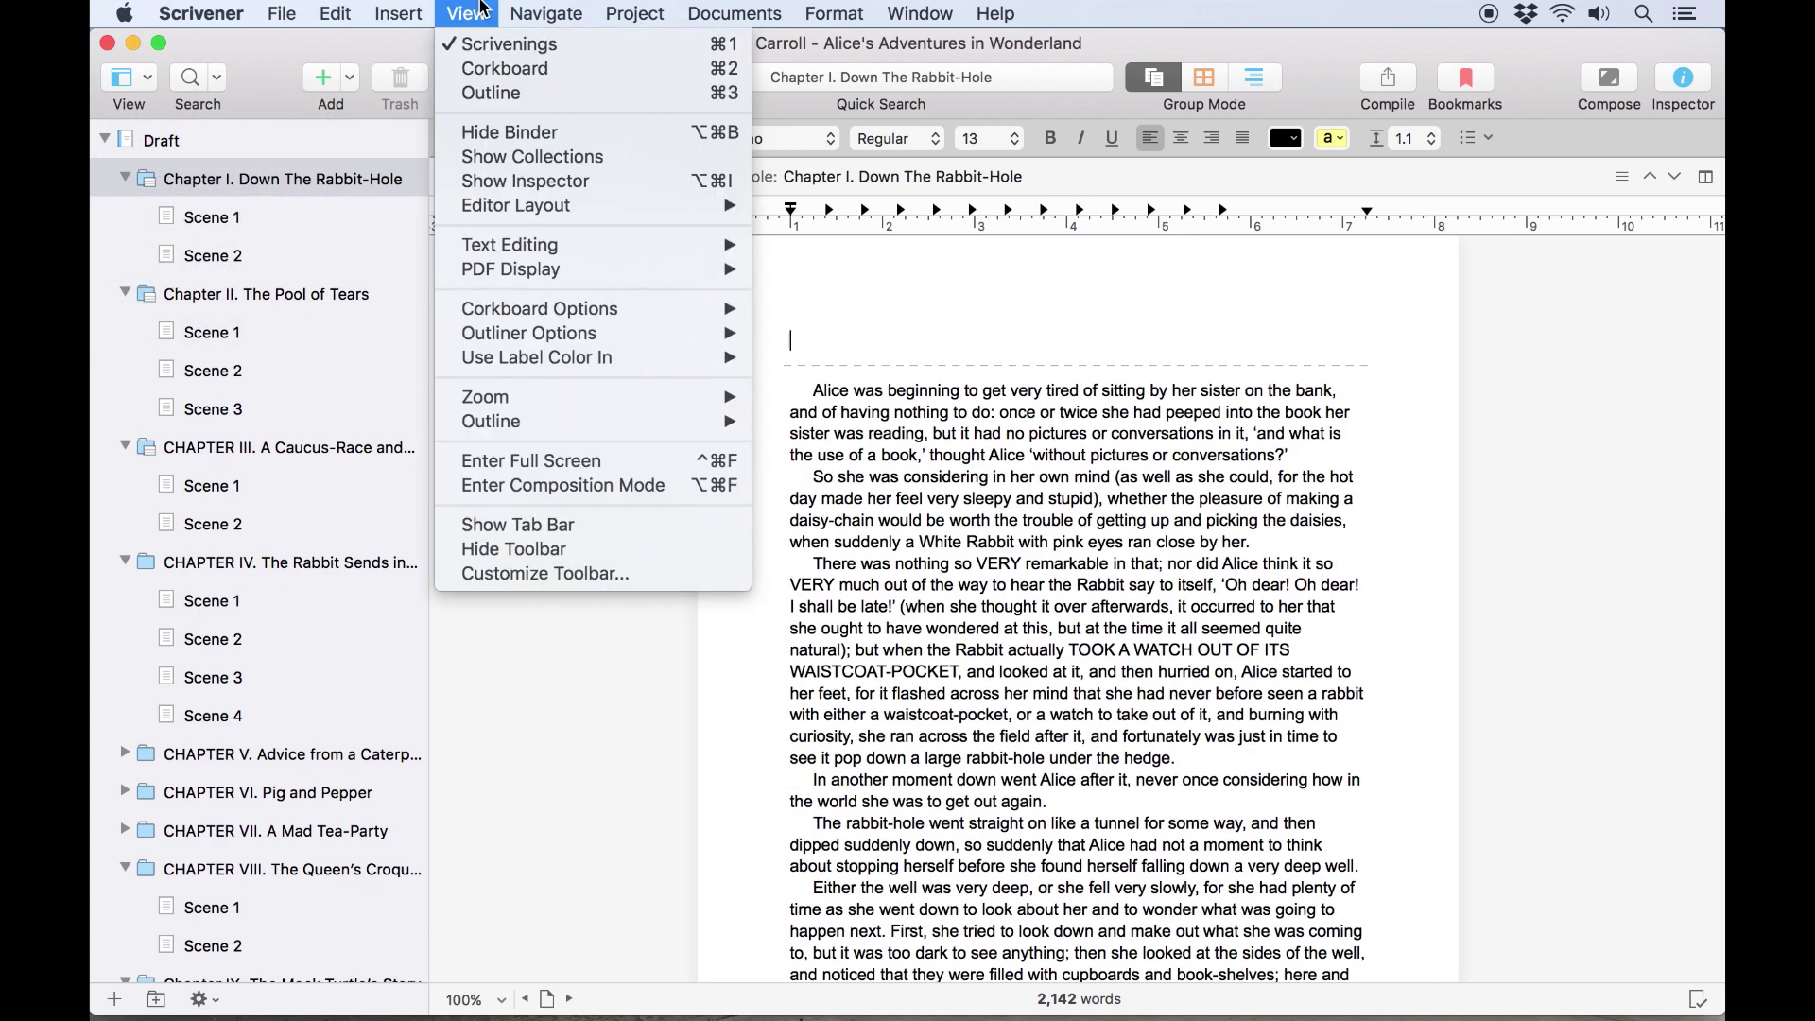
left_click(511, 572)
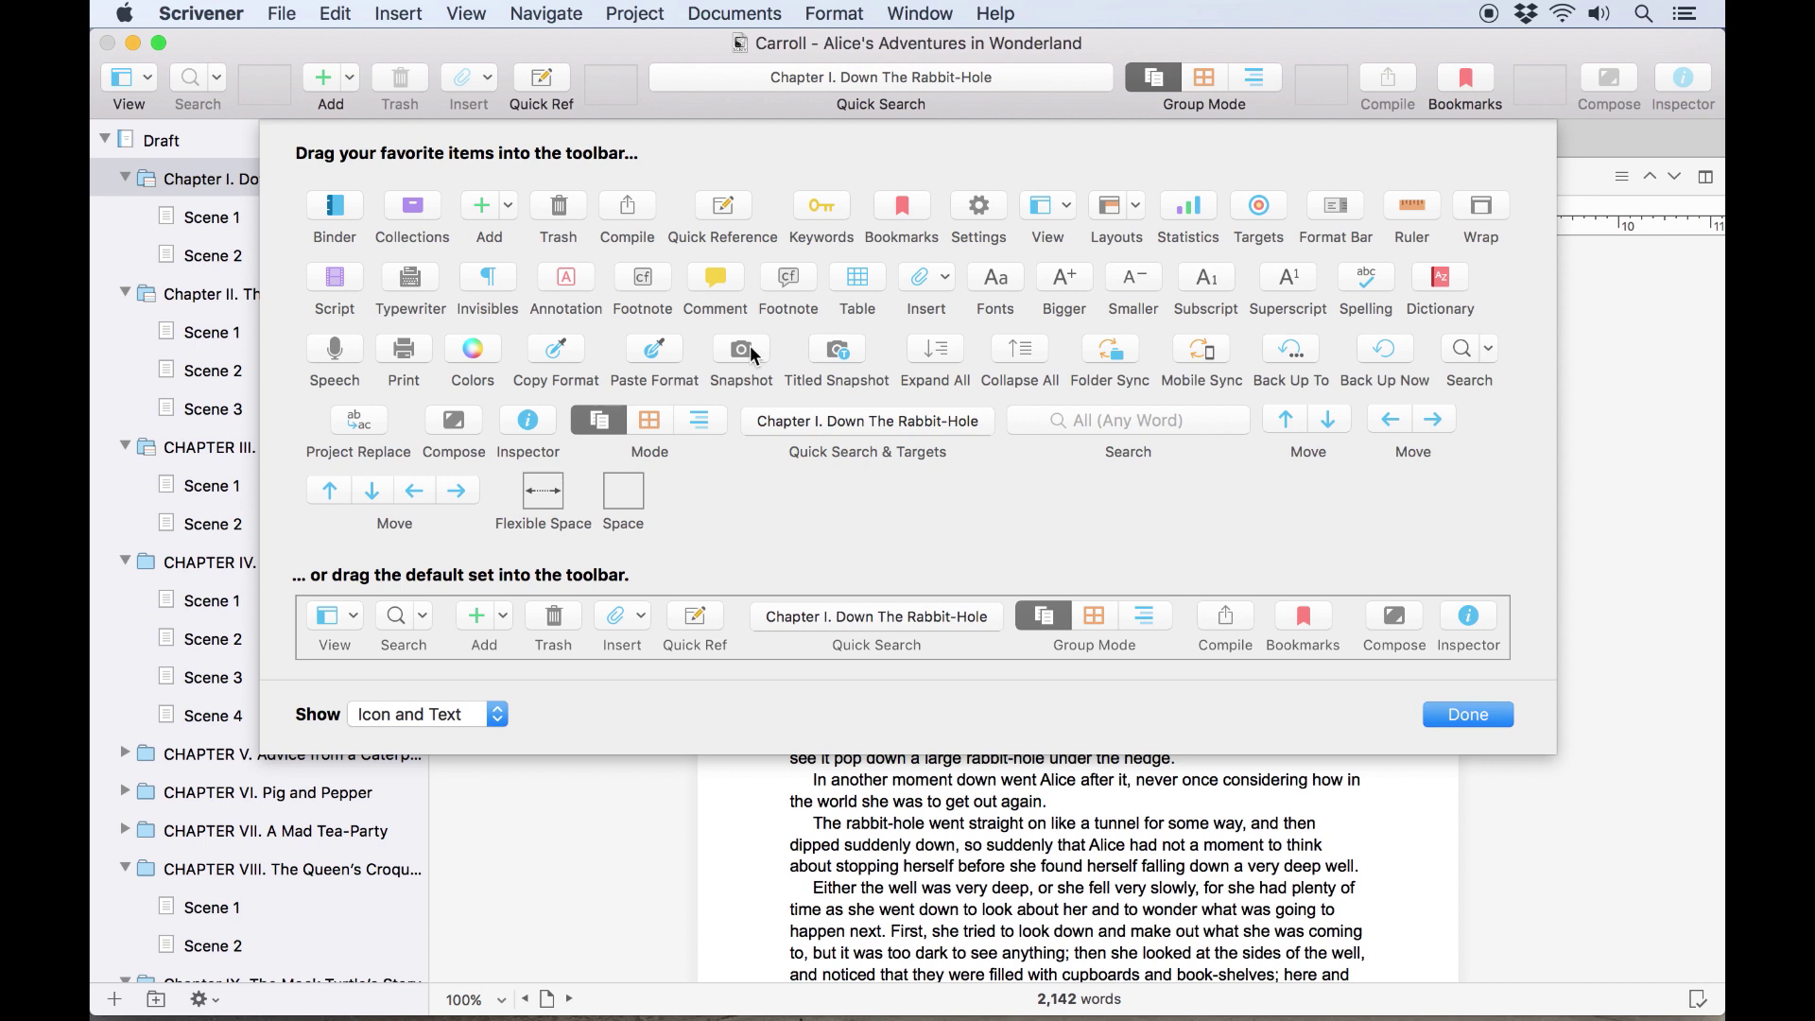
left_click_drag(742, 287, 1331, 71)
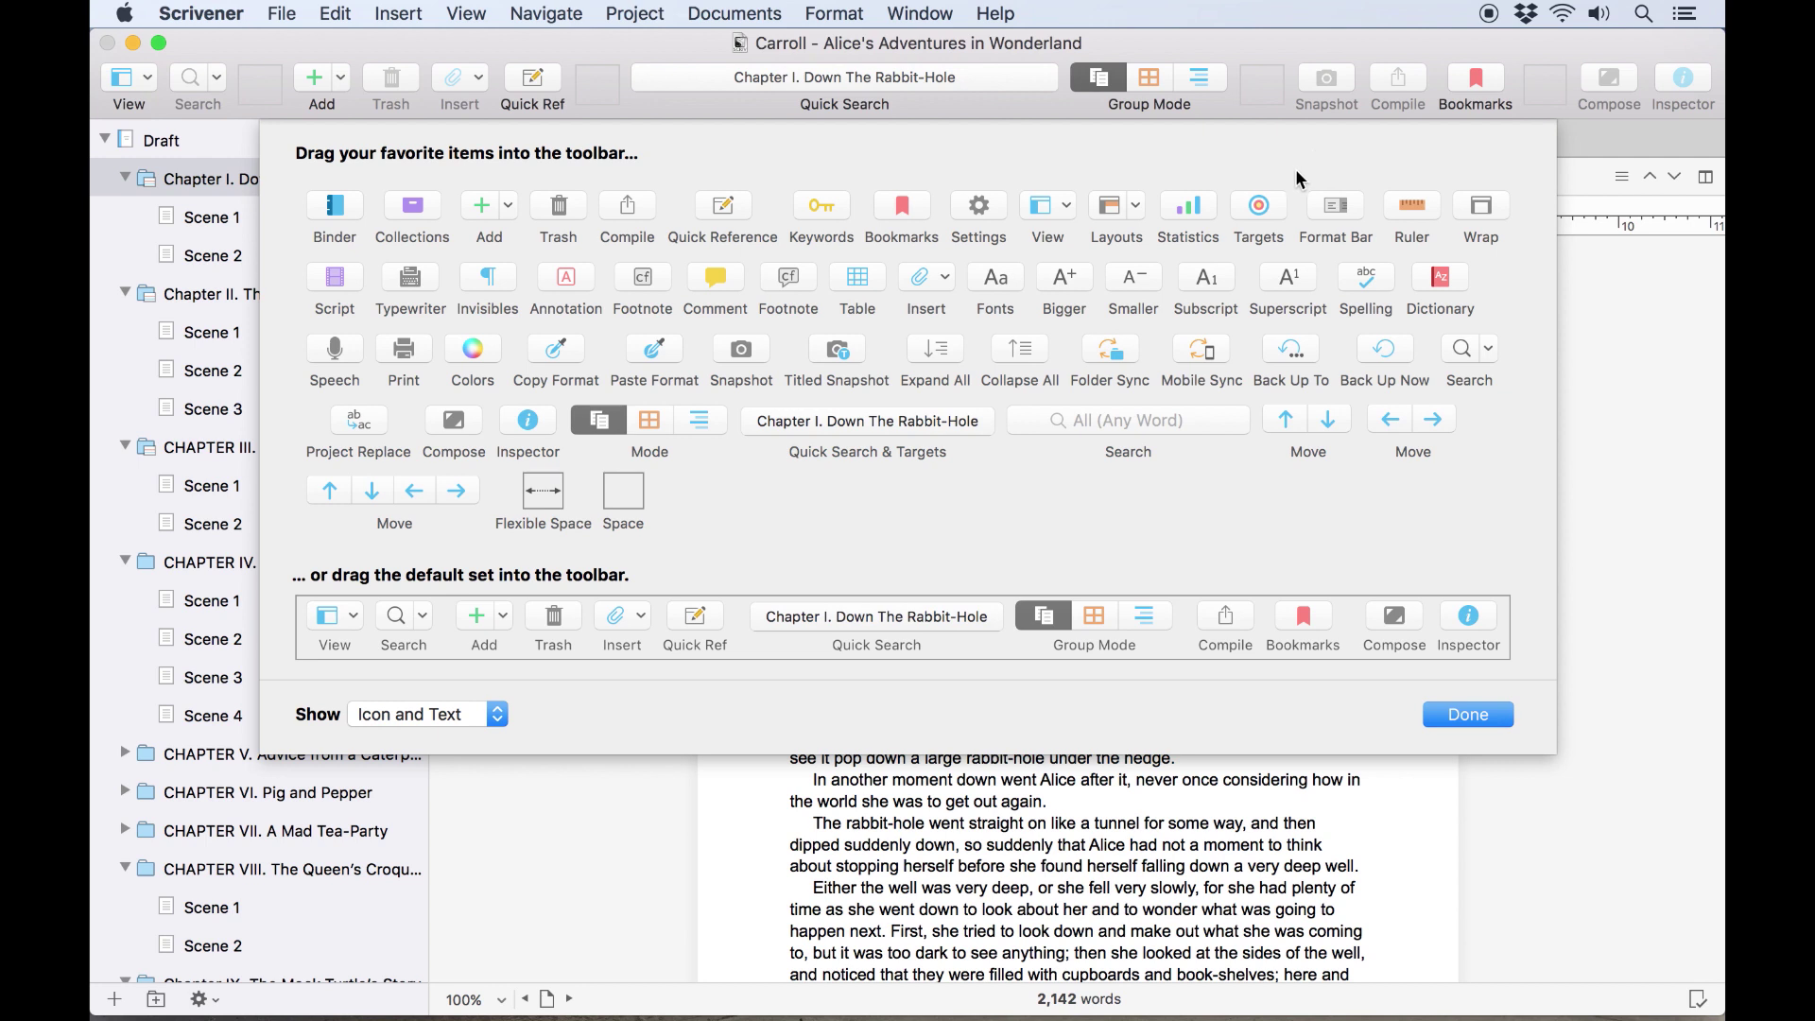
mouse_move(1440, 283)
left_mouse_down()
mouse_move(1555, 104)
mouse_move(1514, 99)
mouse_move(1547, 87)
left_mouse_up()
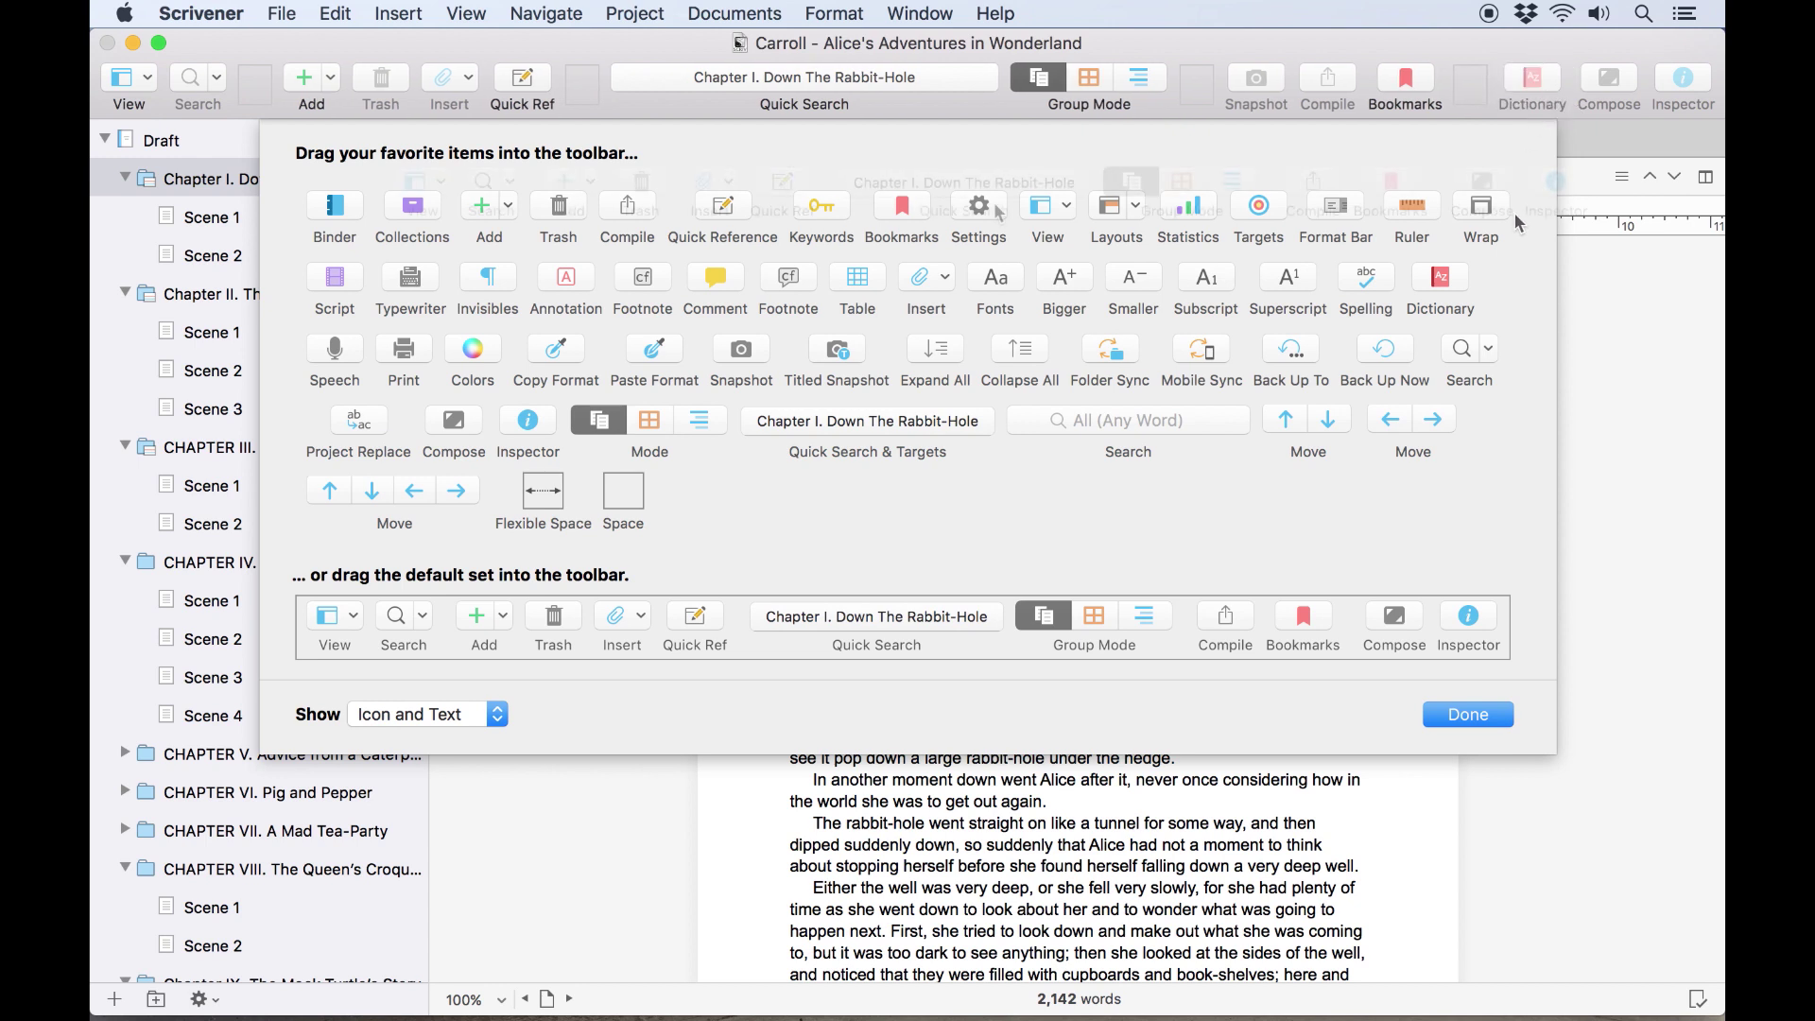
left_click_drag(941, 641, 969, 84)
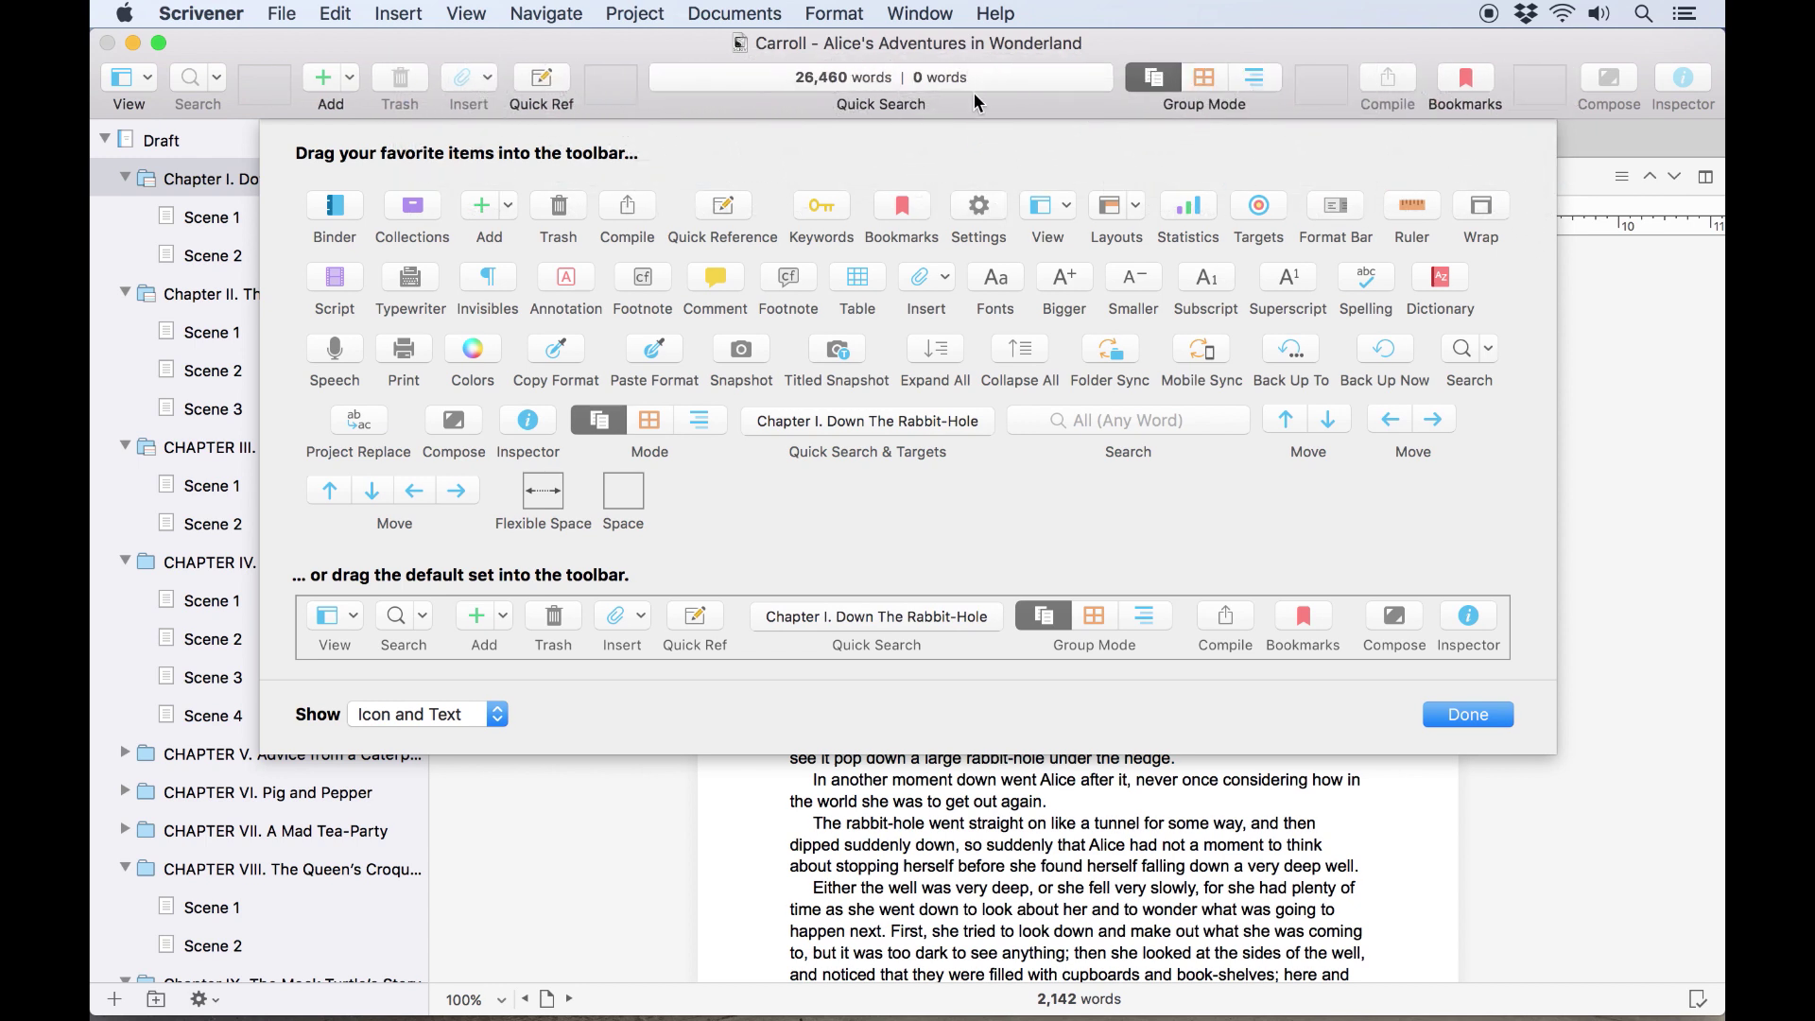
left_click(455, 715)
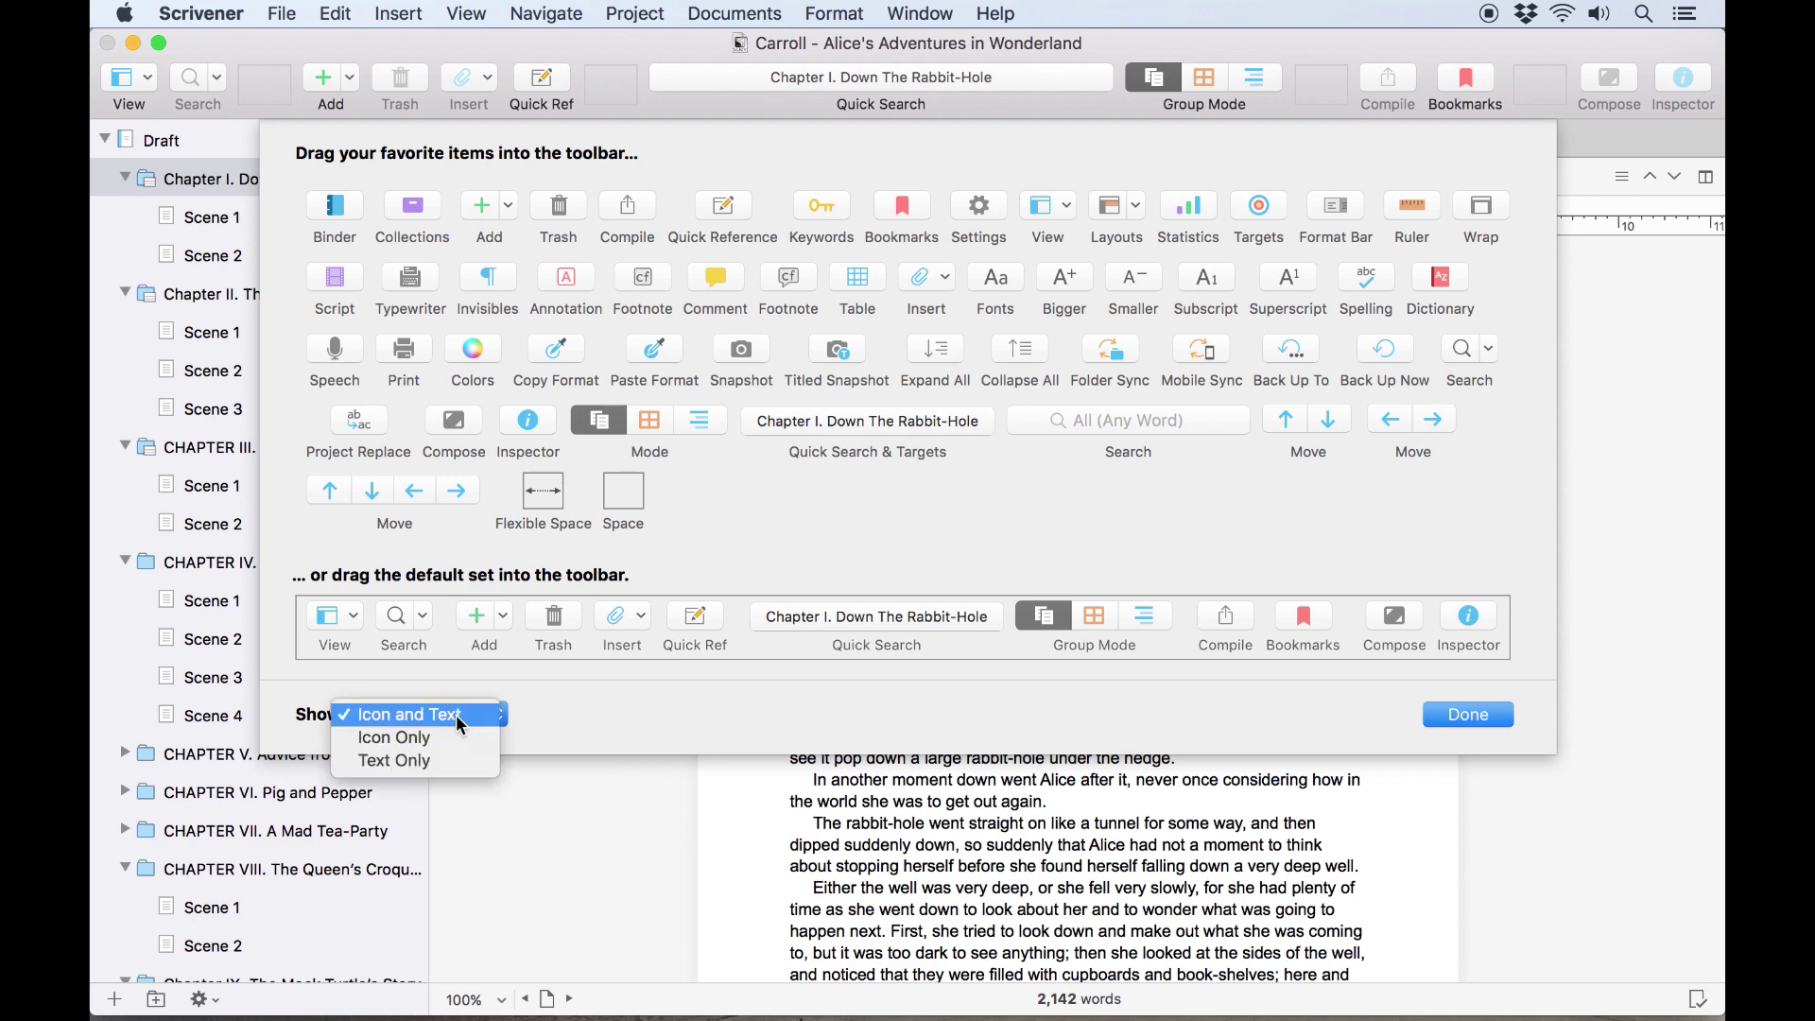
left_click(443, 734)
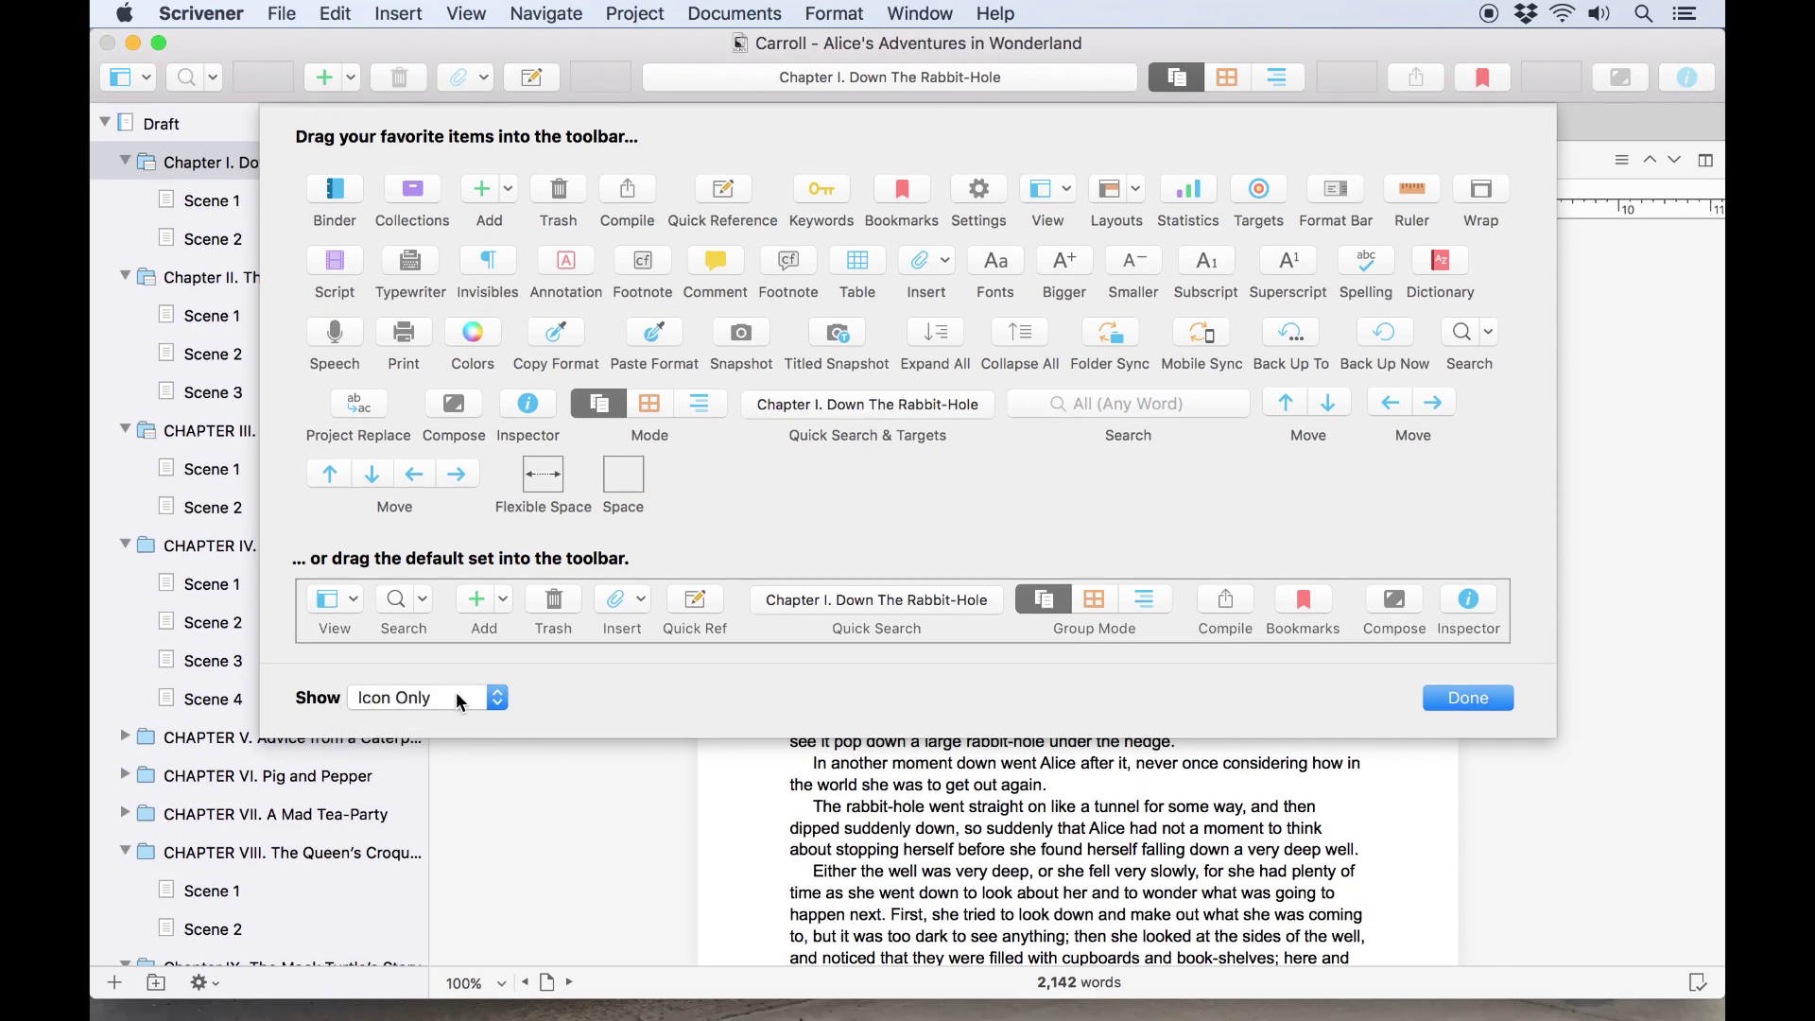
left_click(456, 691)
left_click(444, 725)
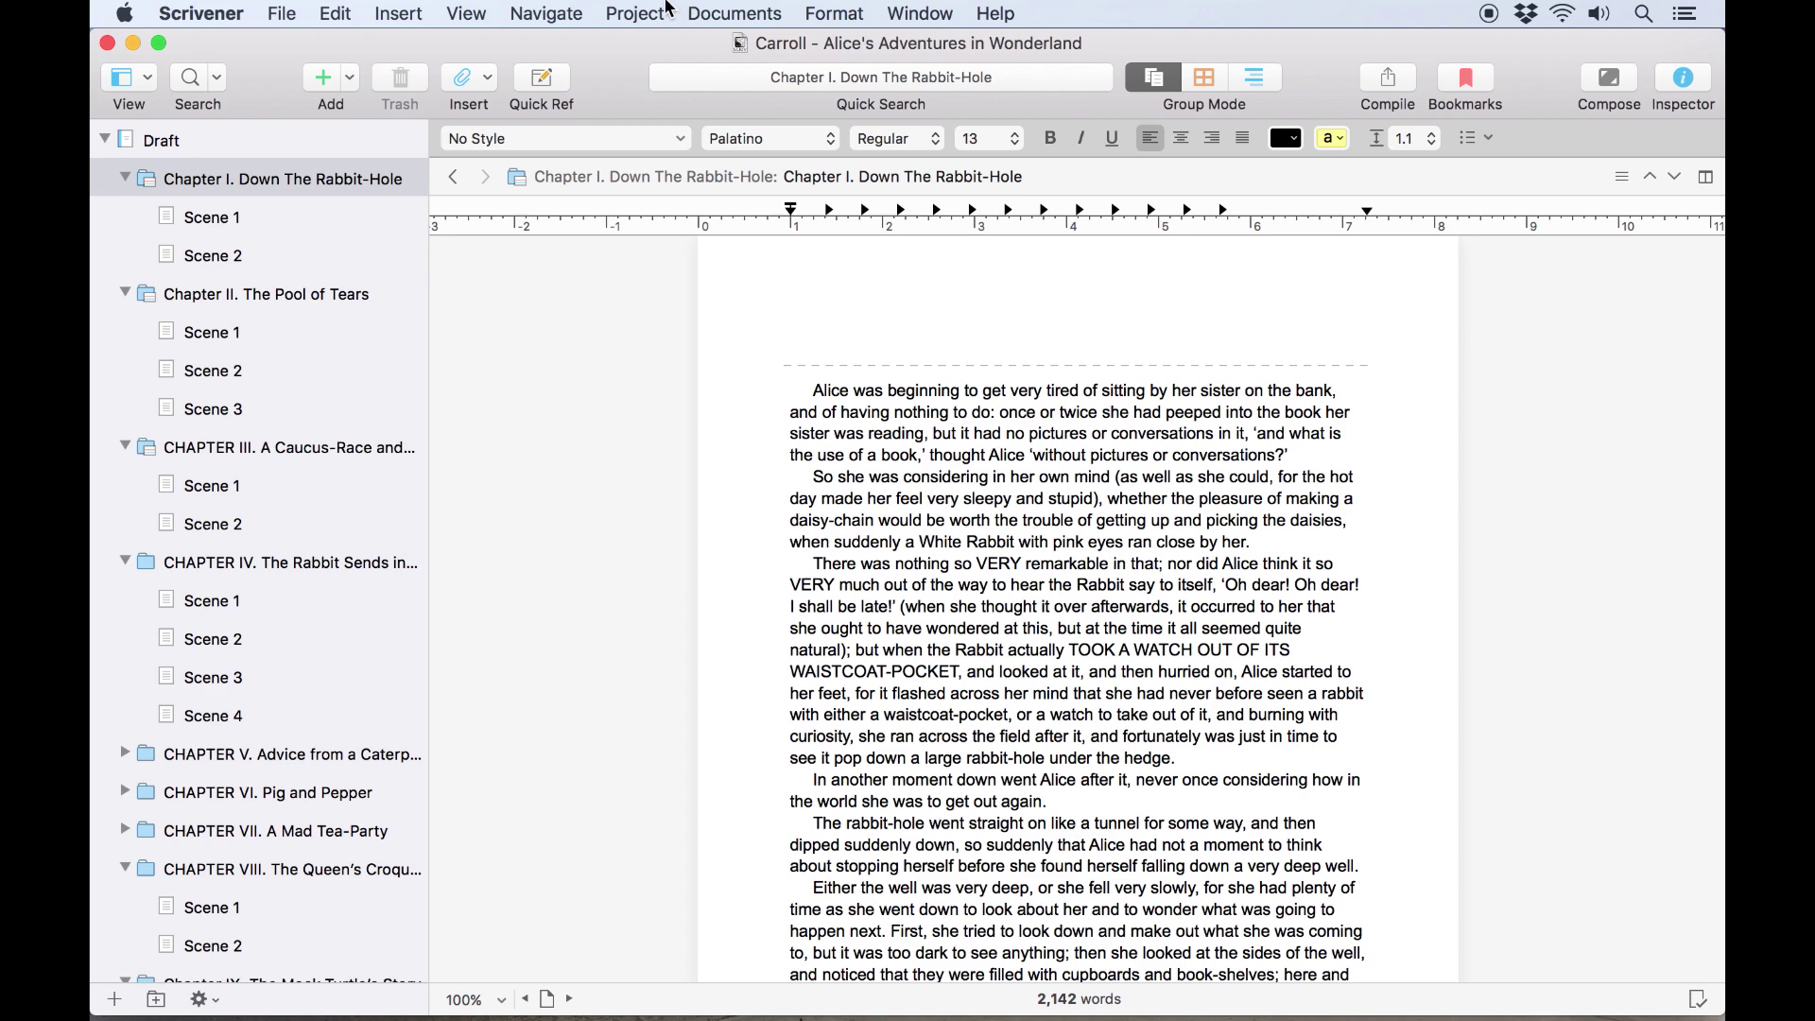
Step: In Project Settings, browse Background Images, Custom Metadata and Status List, ending on Label List
left_click(633, 14)
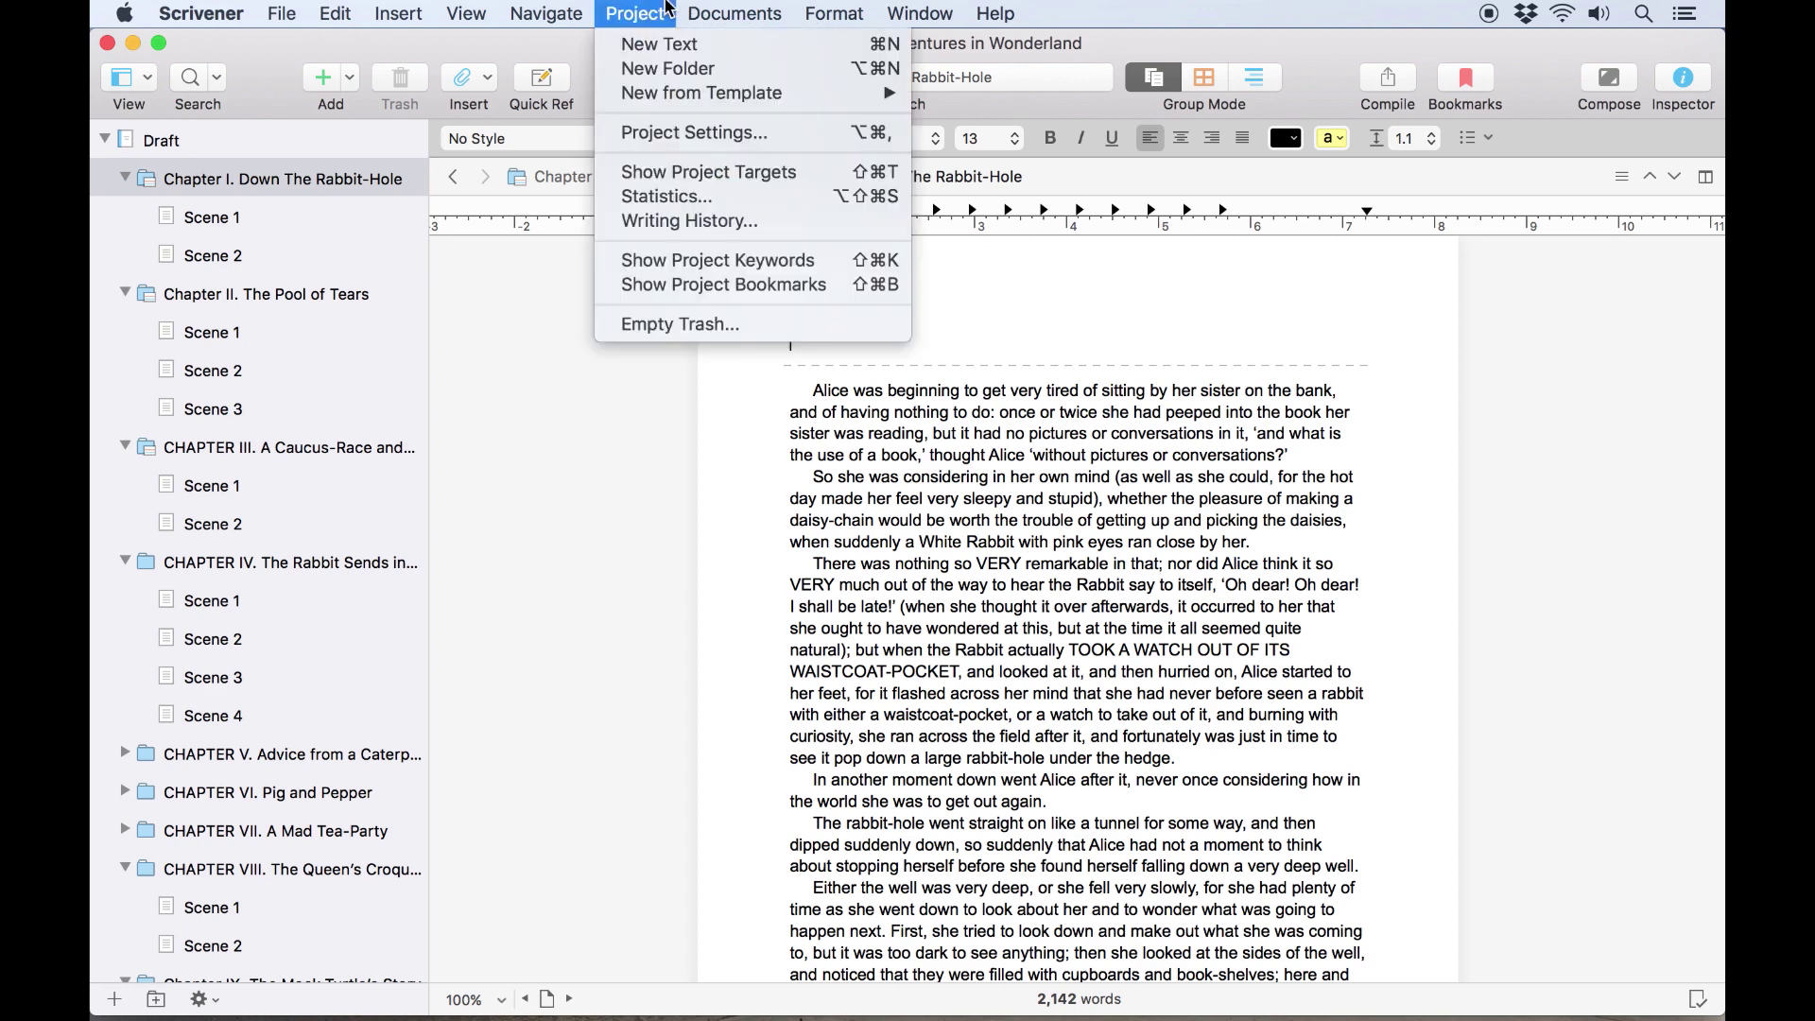
left_click(659, 142)
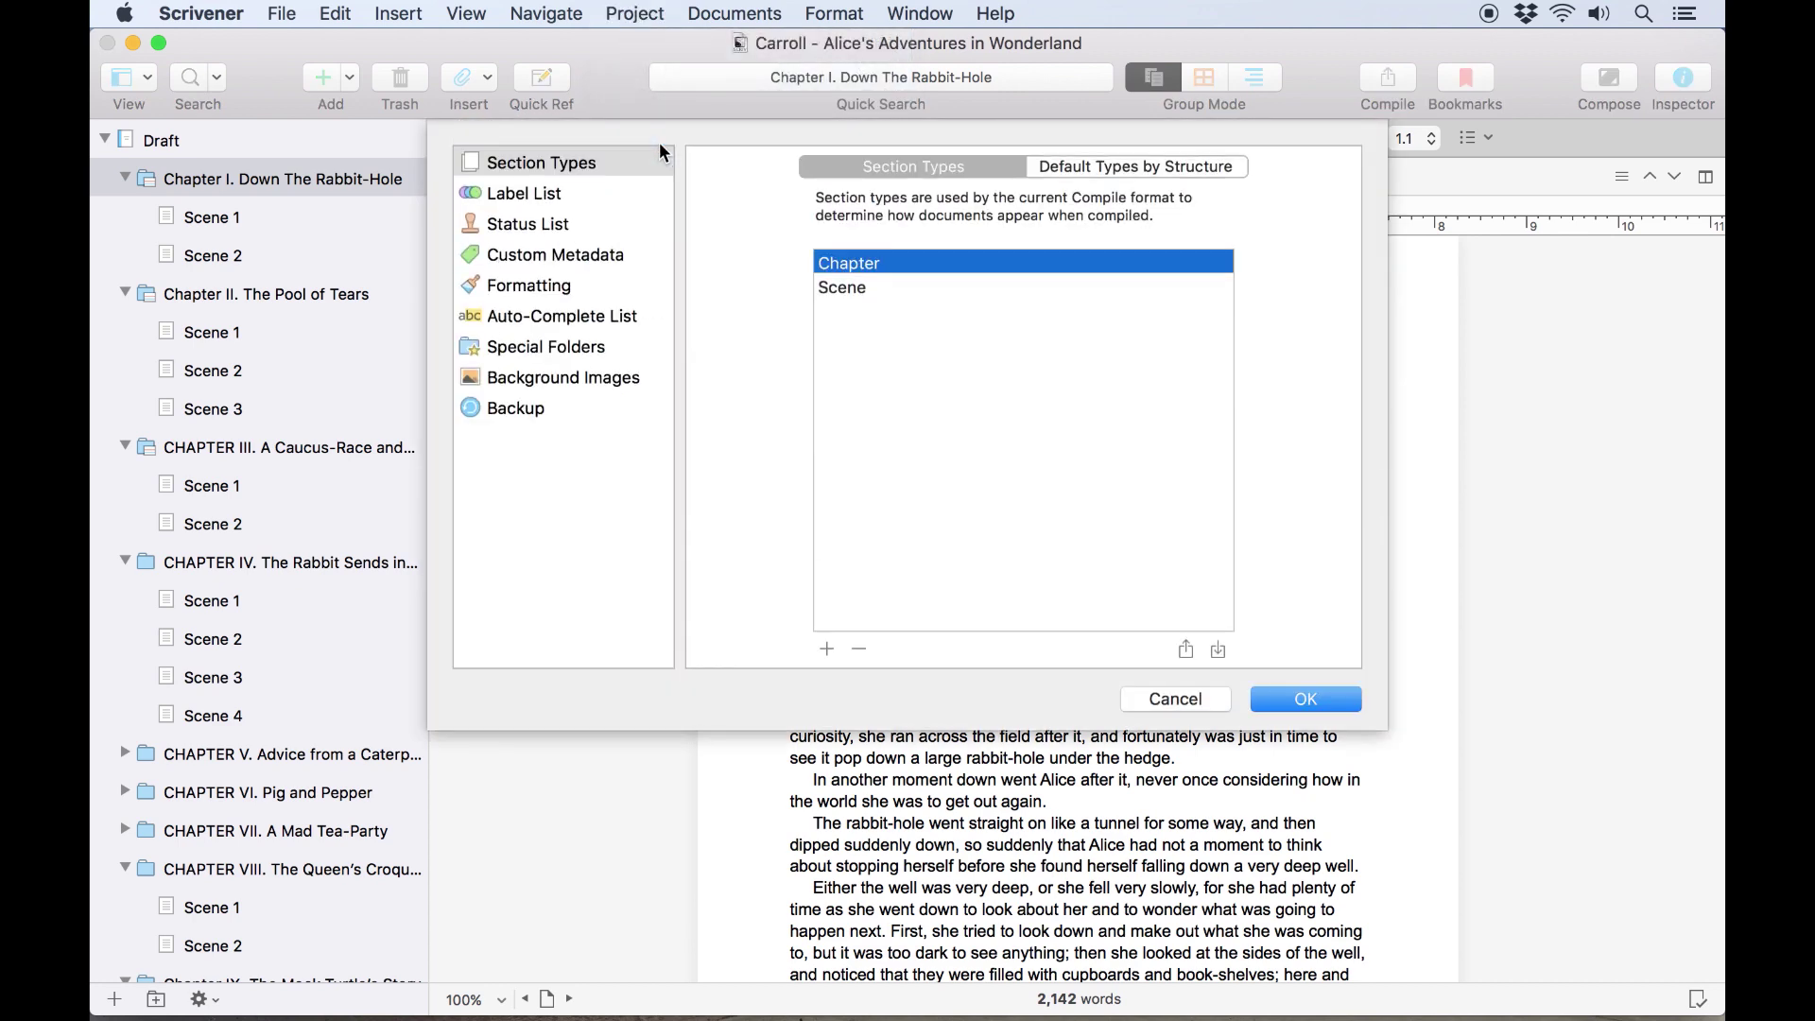
left_click(574, 379)
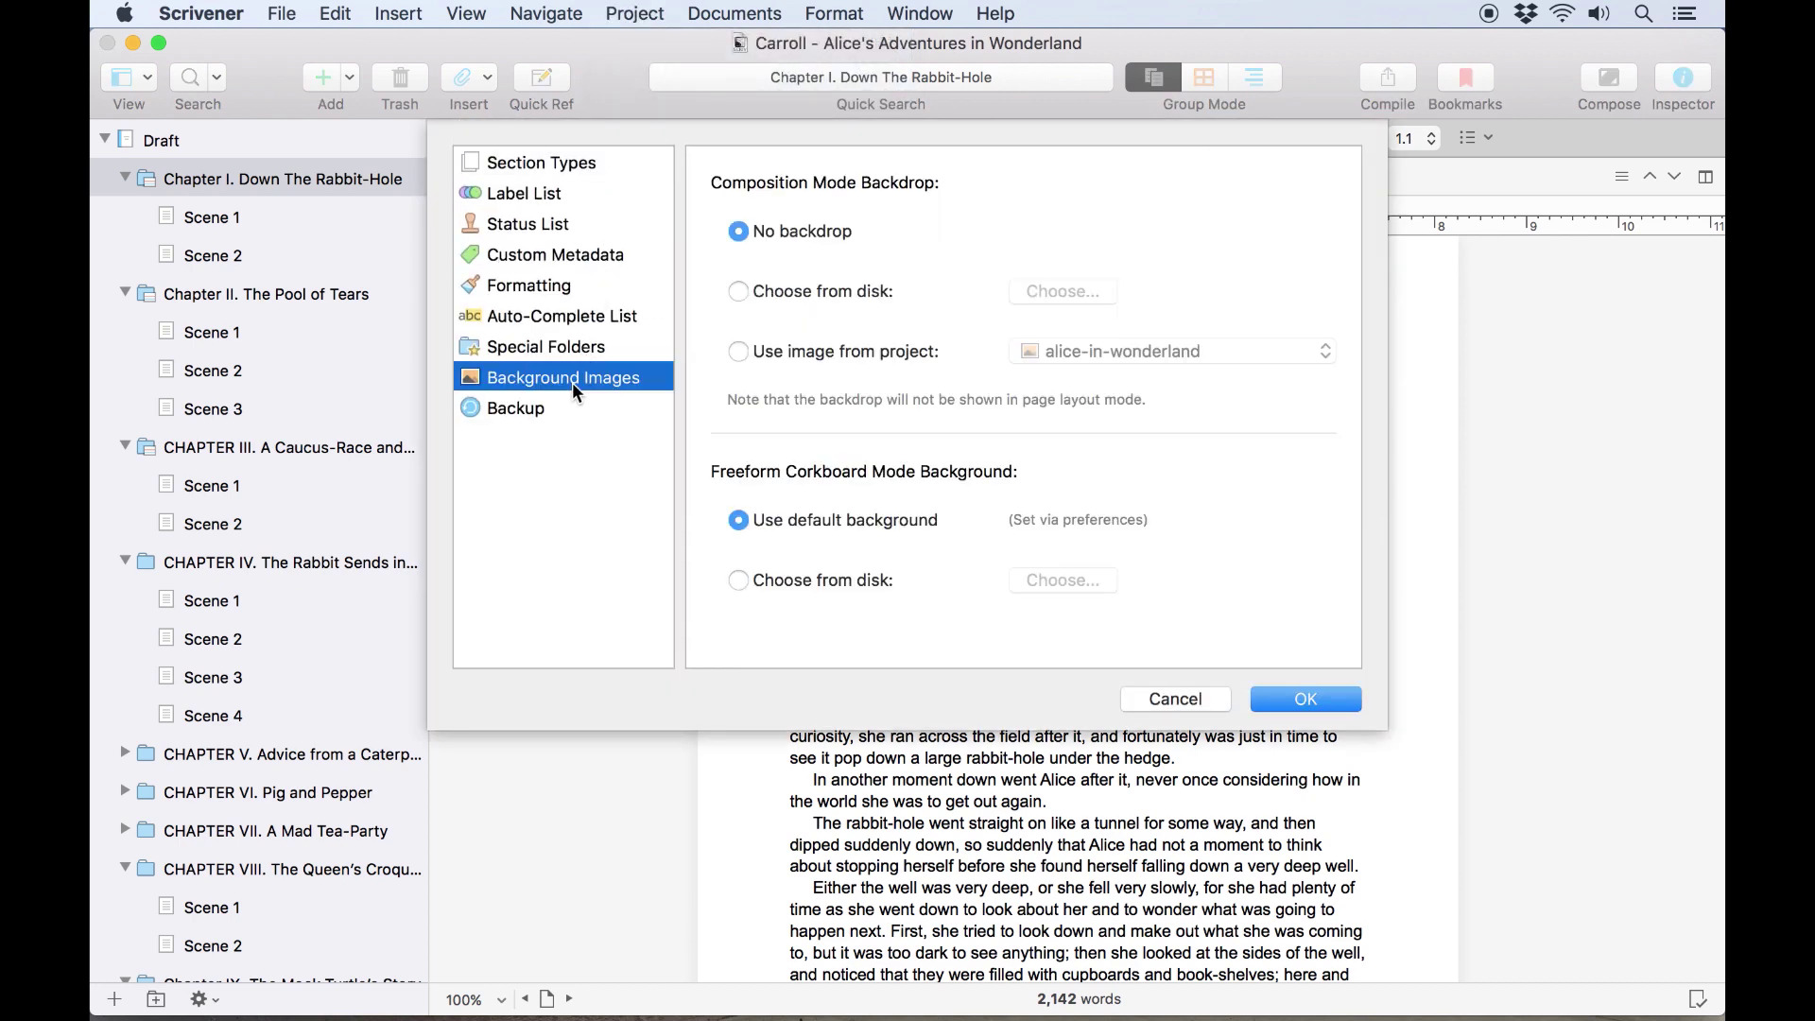
left_click(563, 264)
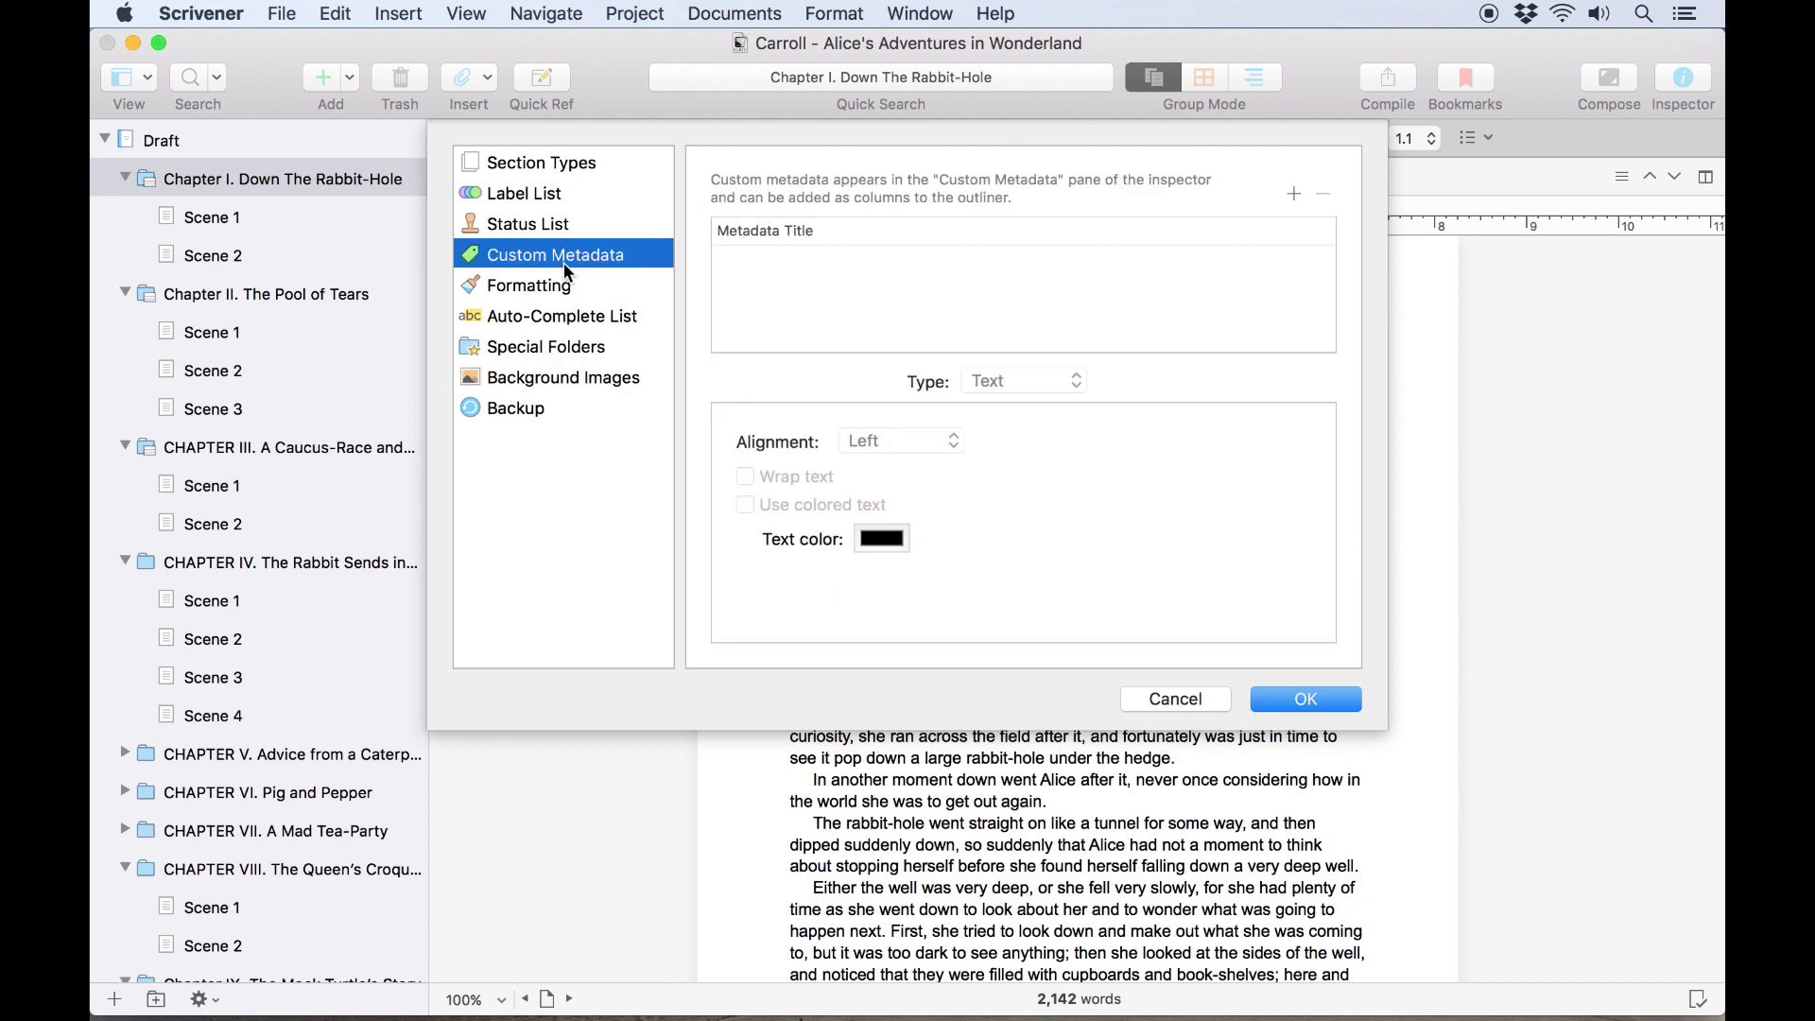
left_click(544, 196)
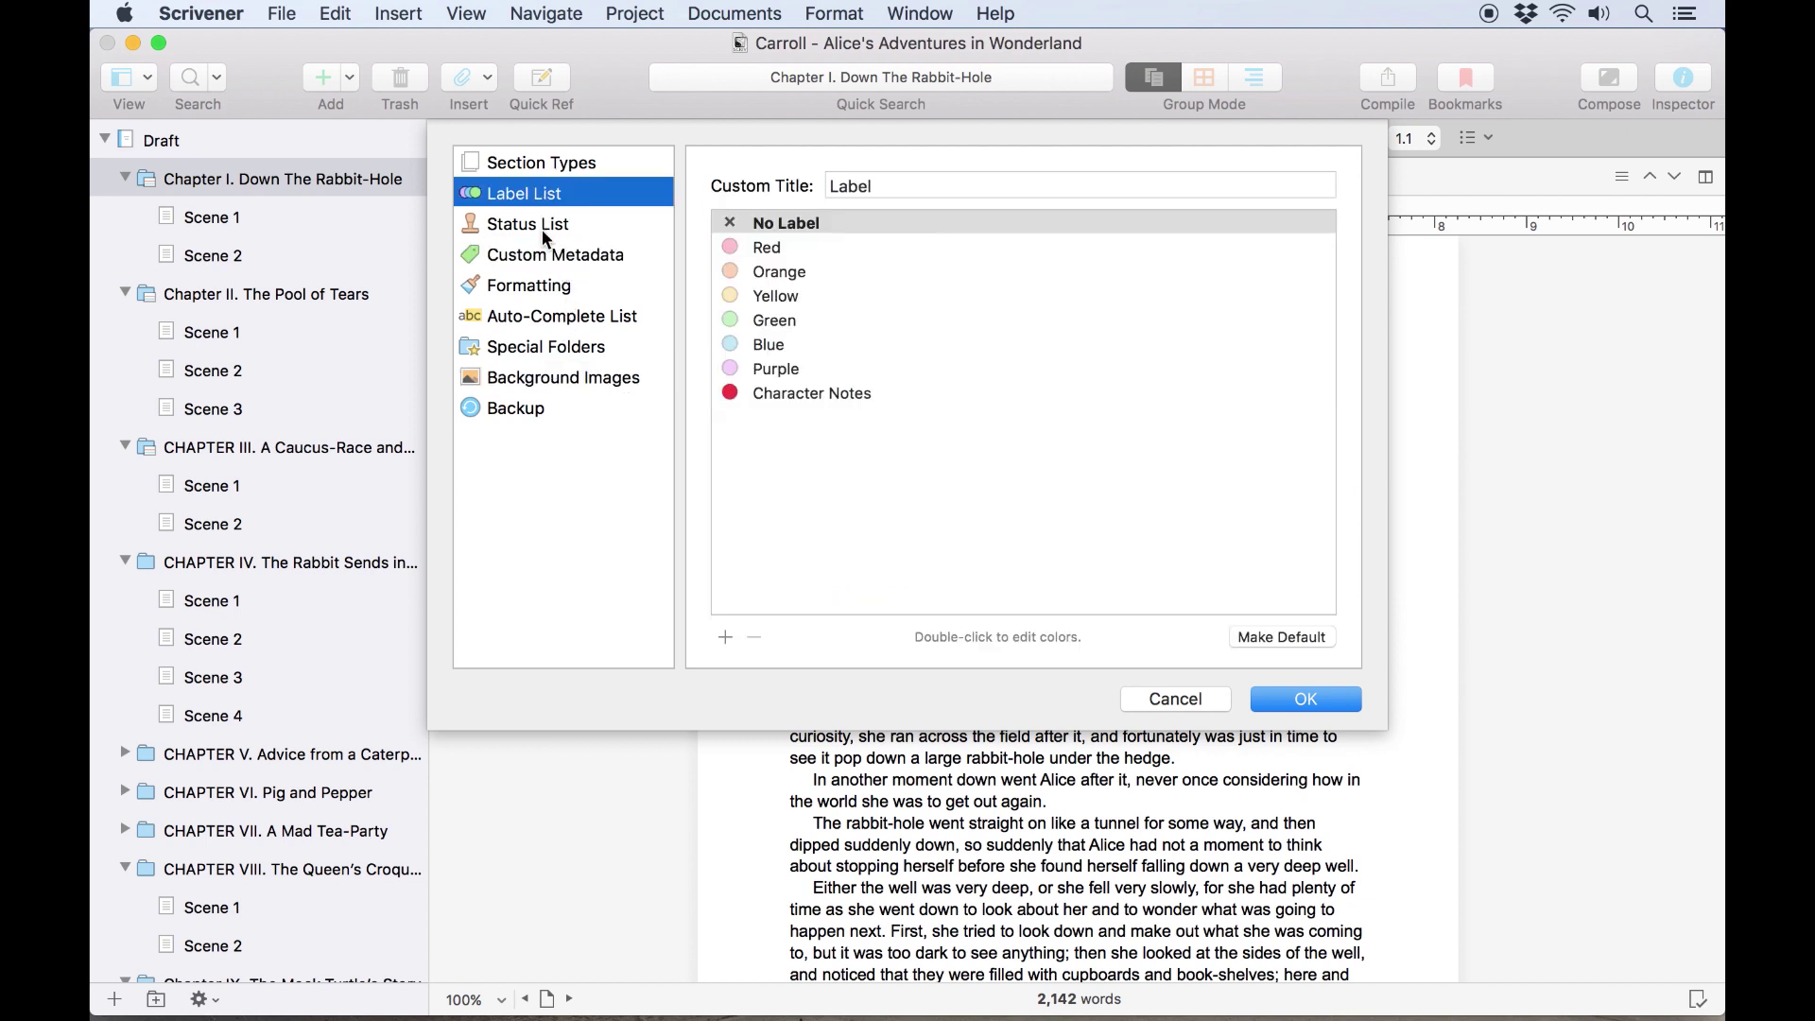
left_click(541, 228)
left_click(542, 195)
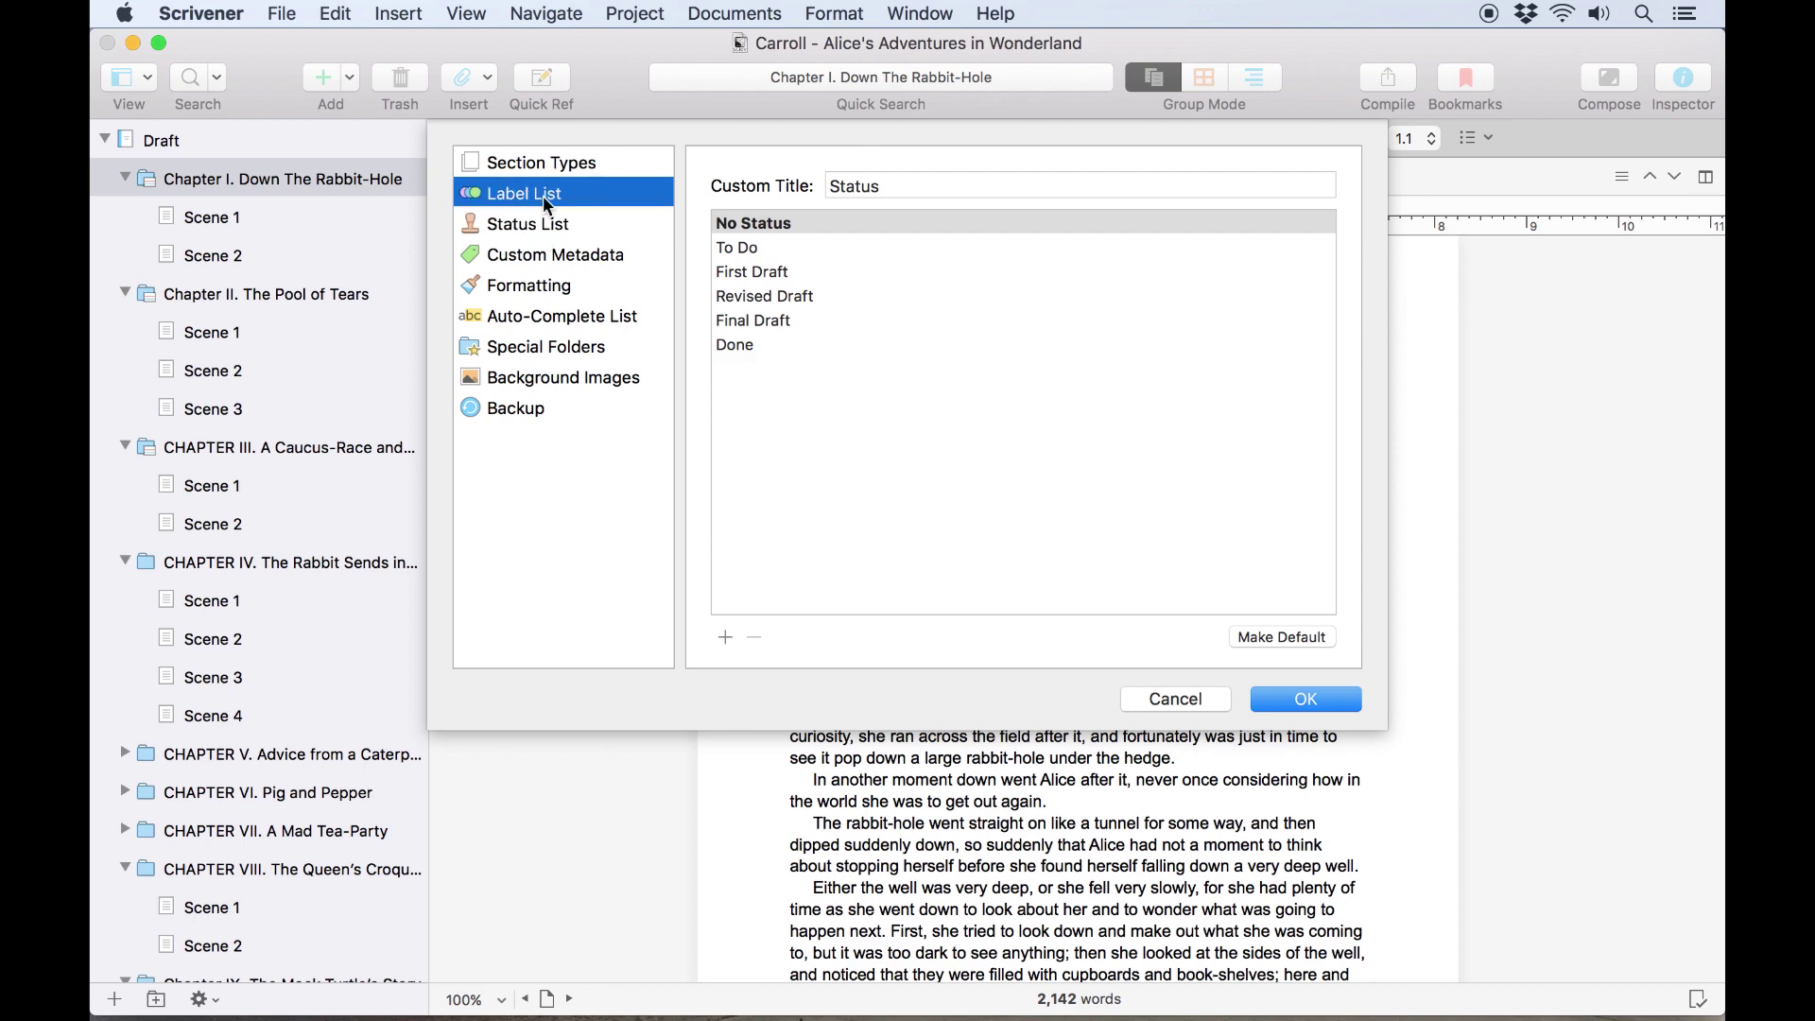
Step: Title the label list POV and rename Red, Orange, Yellow to Bob, Fred, Angela
left_click(942, 189)
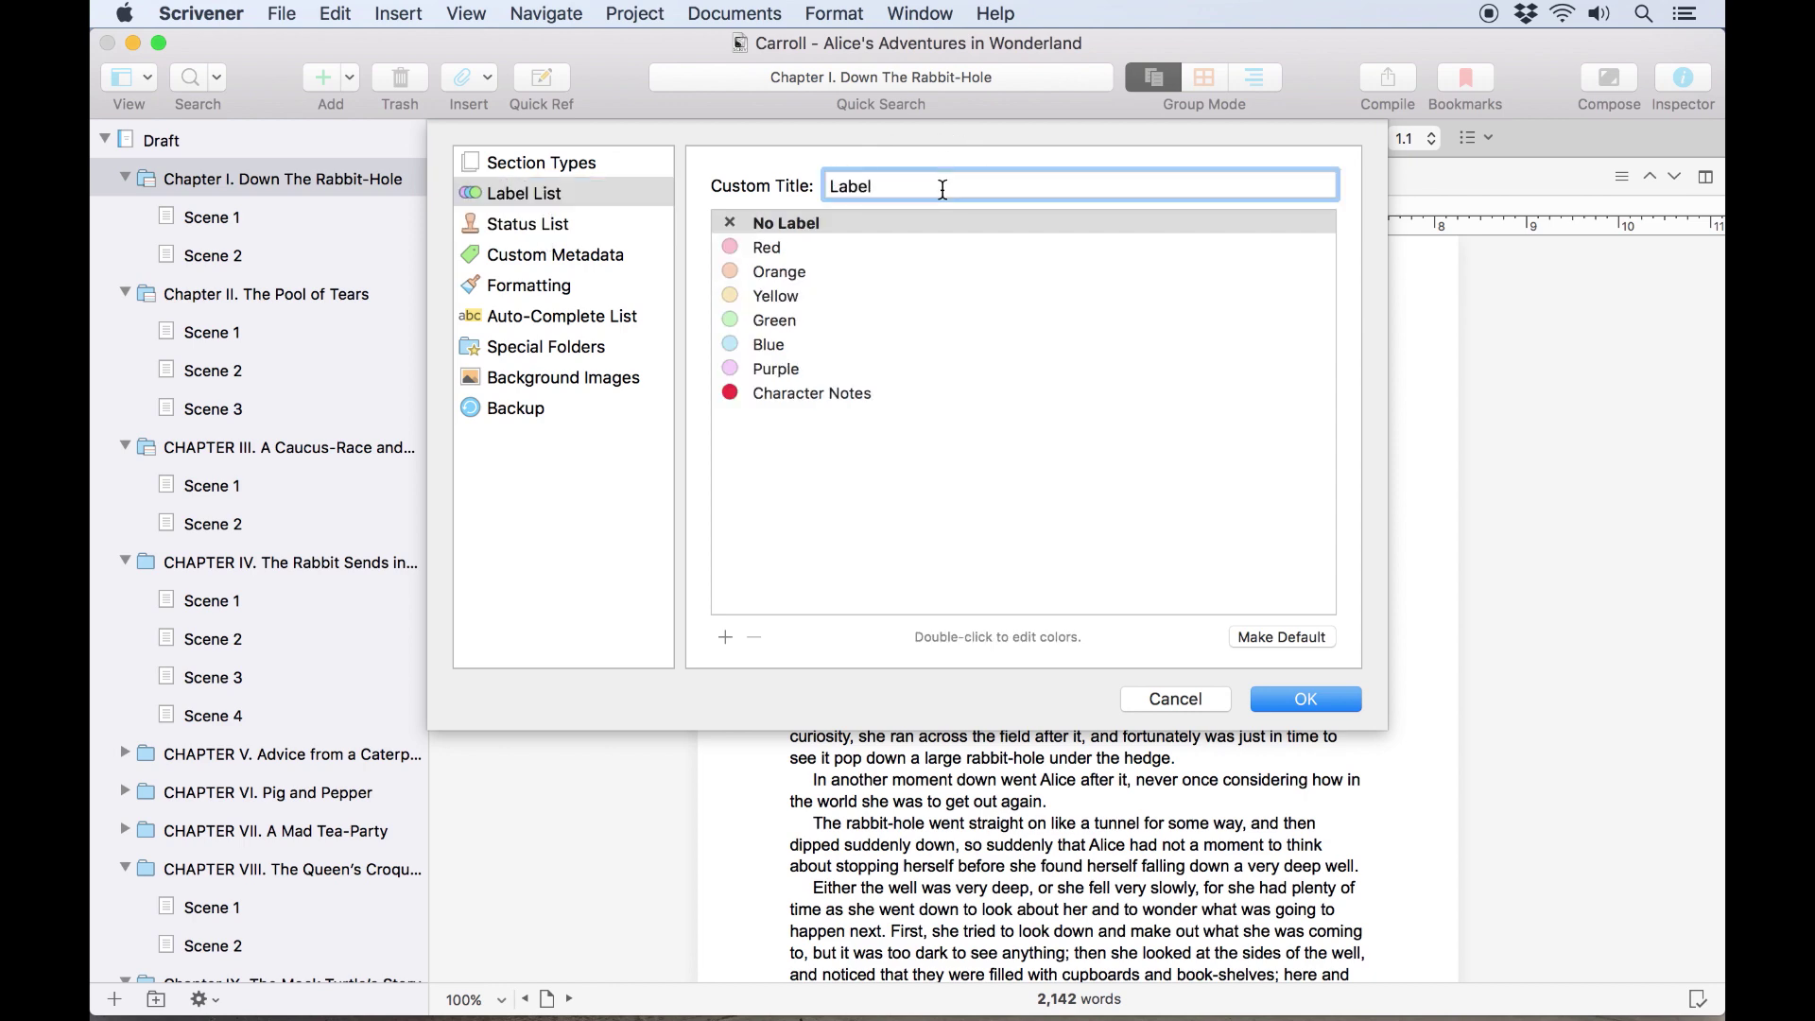
key("super+a")
type("P")
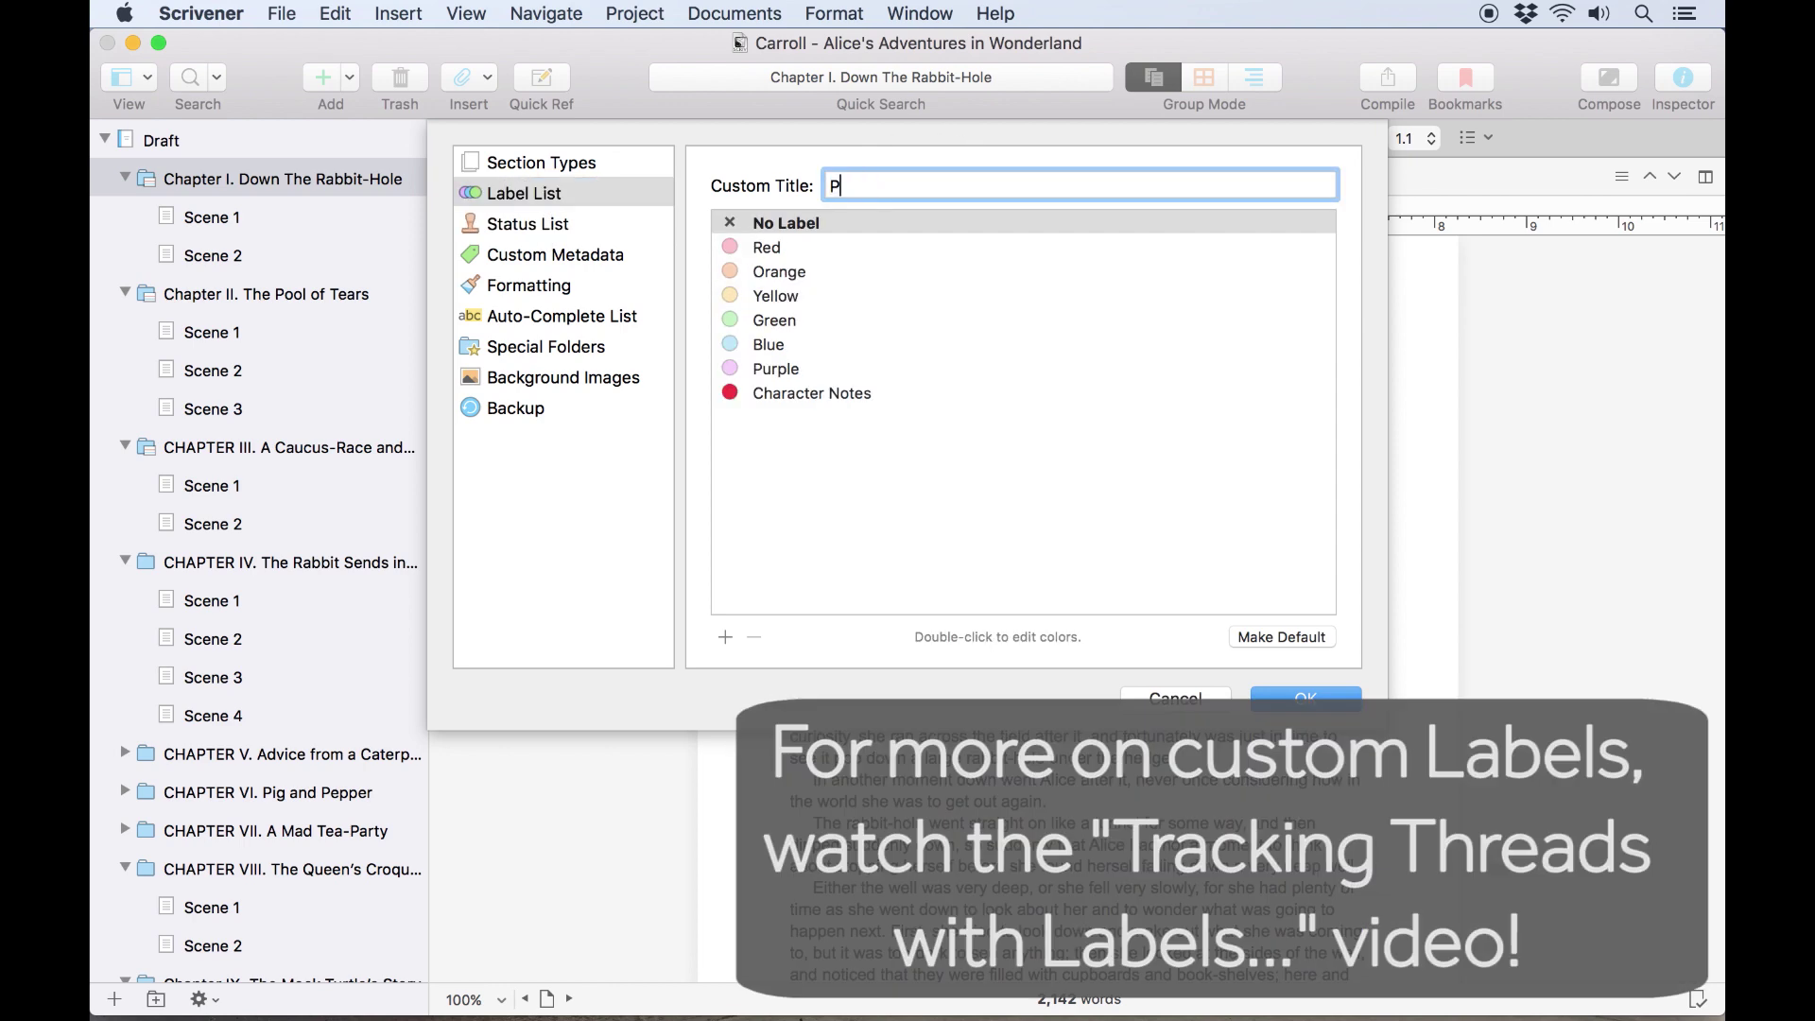
type("OV")
left_click(906, 450)
double_click(773, 247)
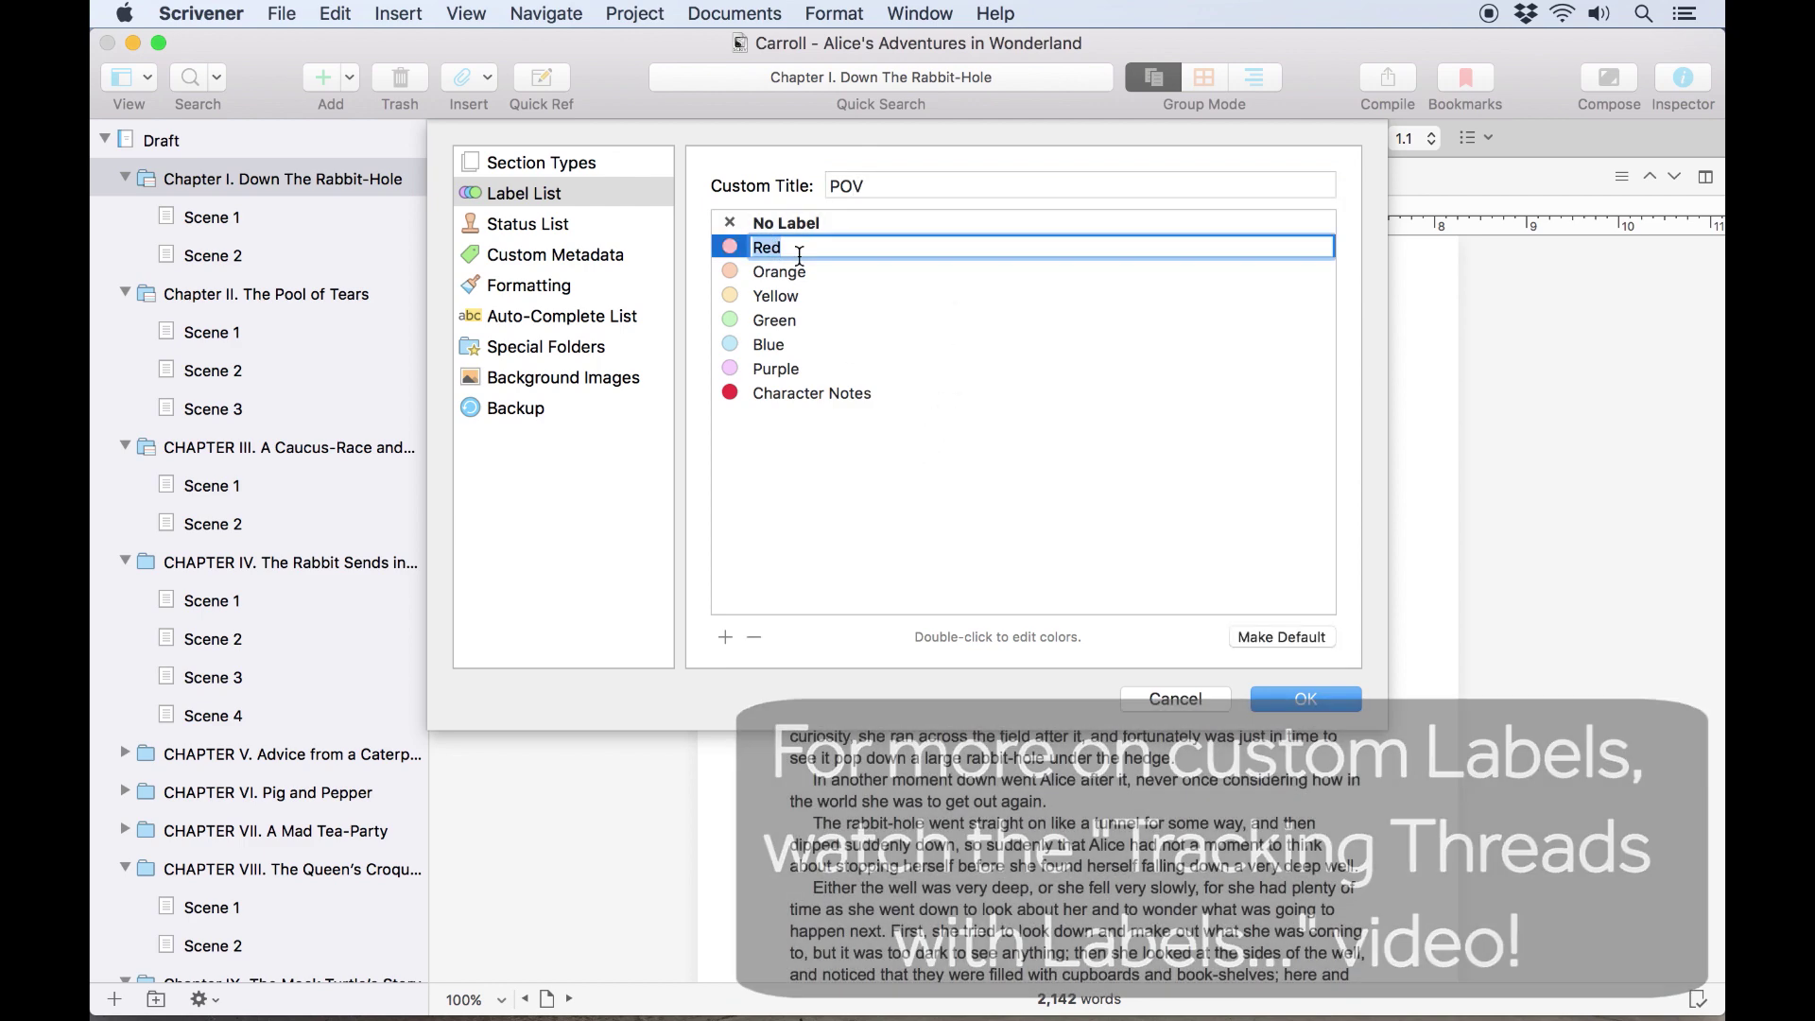
type("Bob")
key("Tab")
type("Fred")
key("Tab")
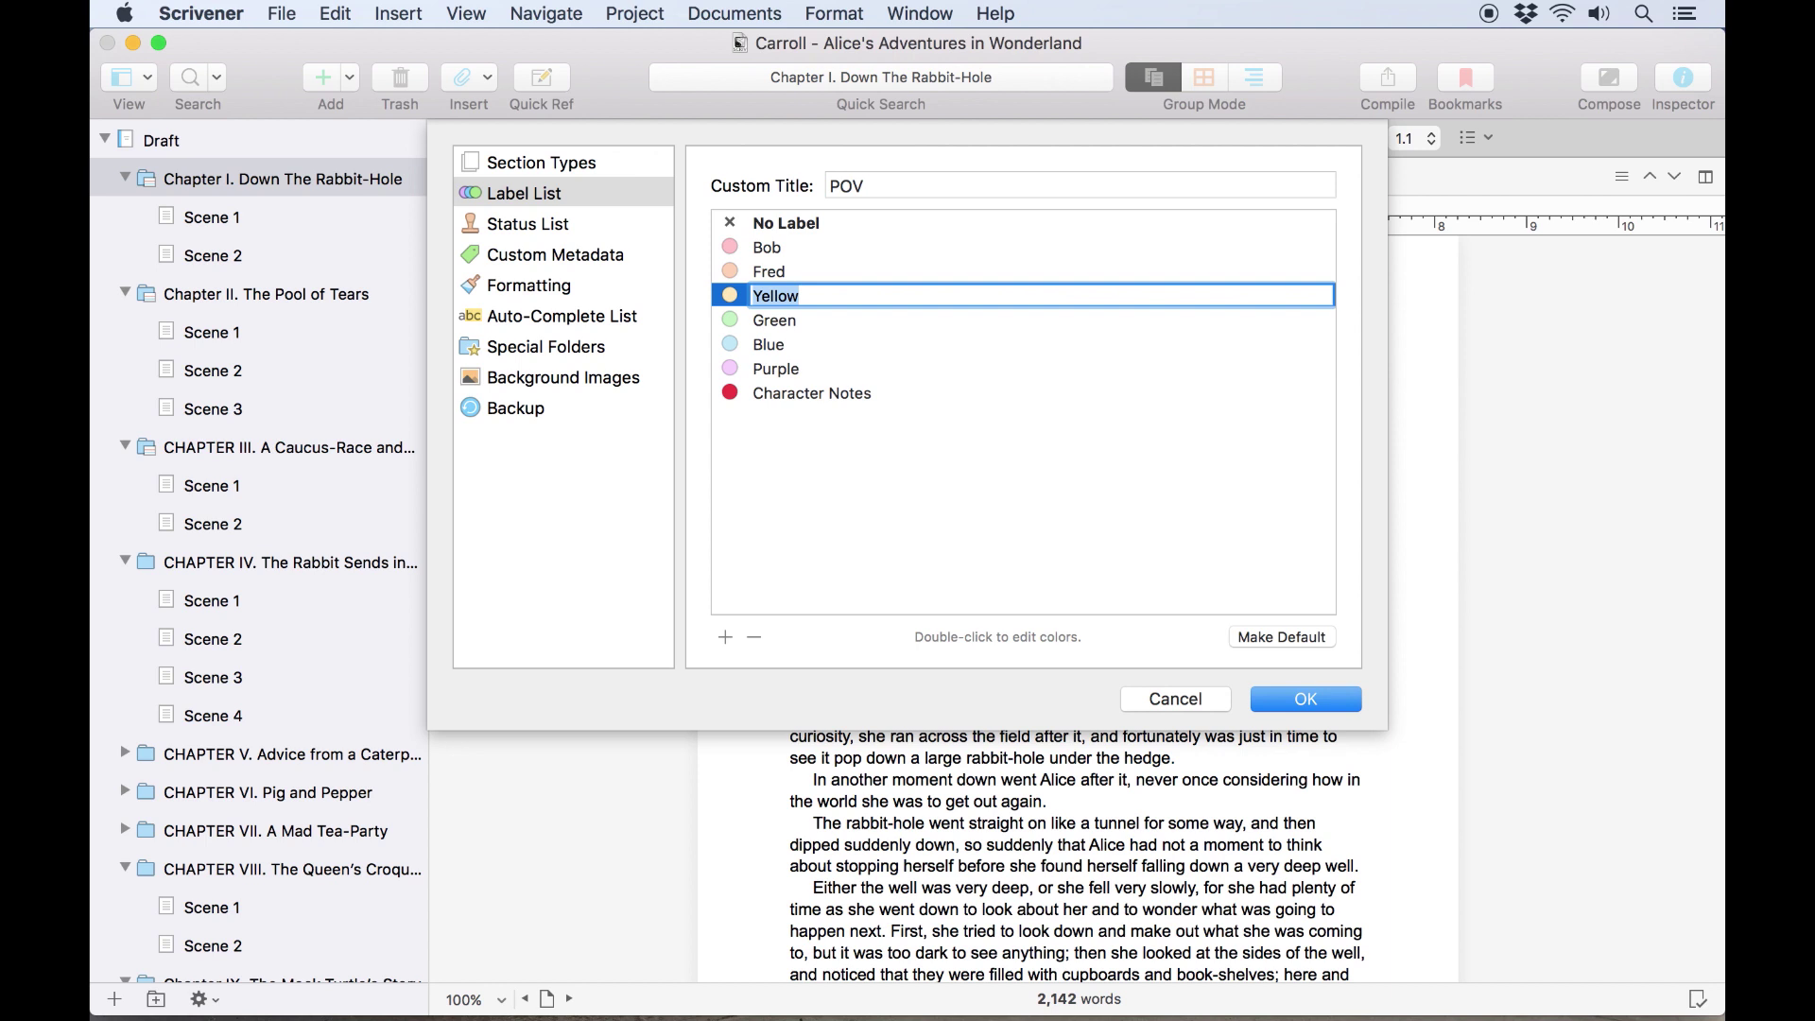
type("Angela")
key("Return")
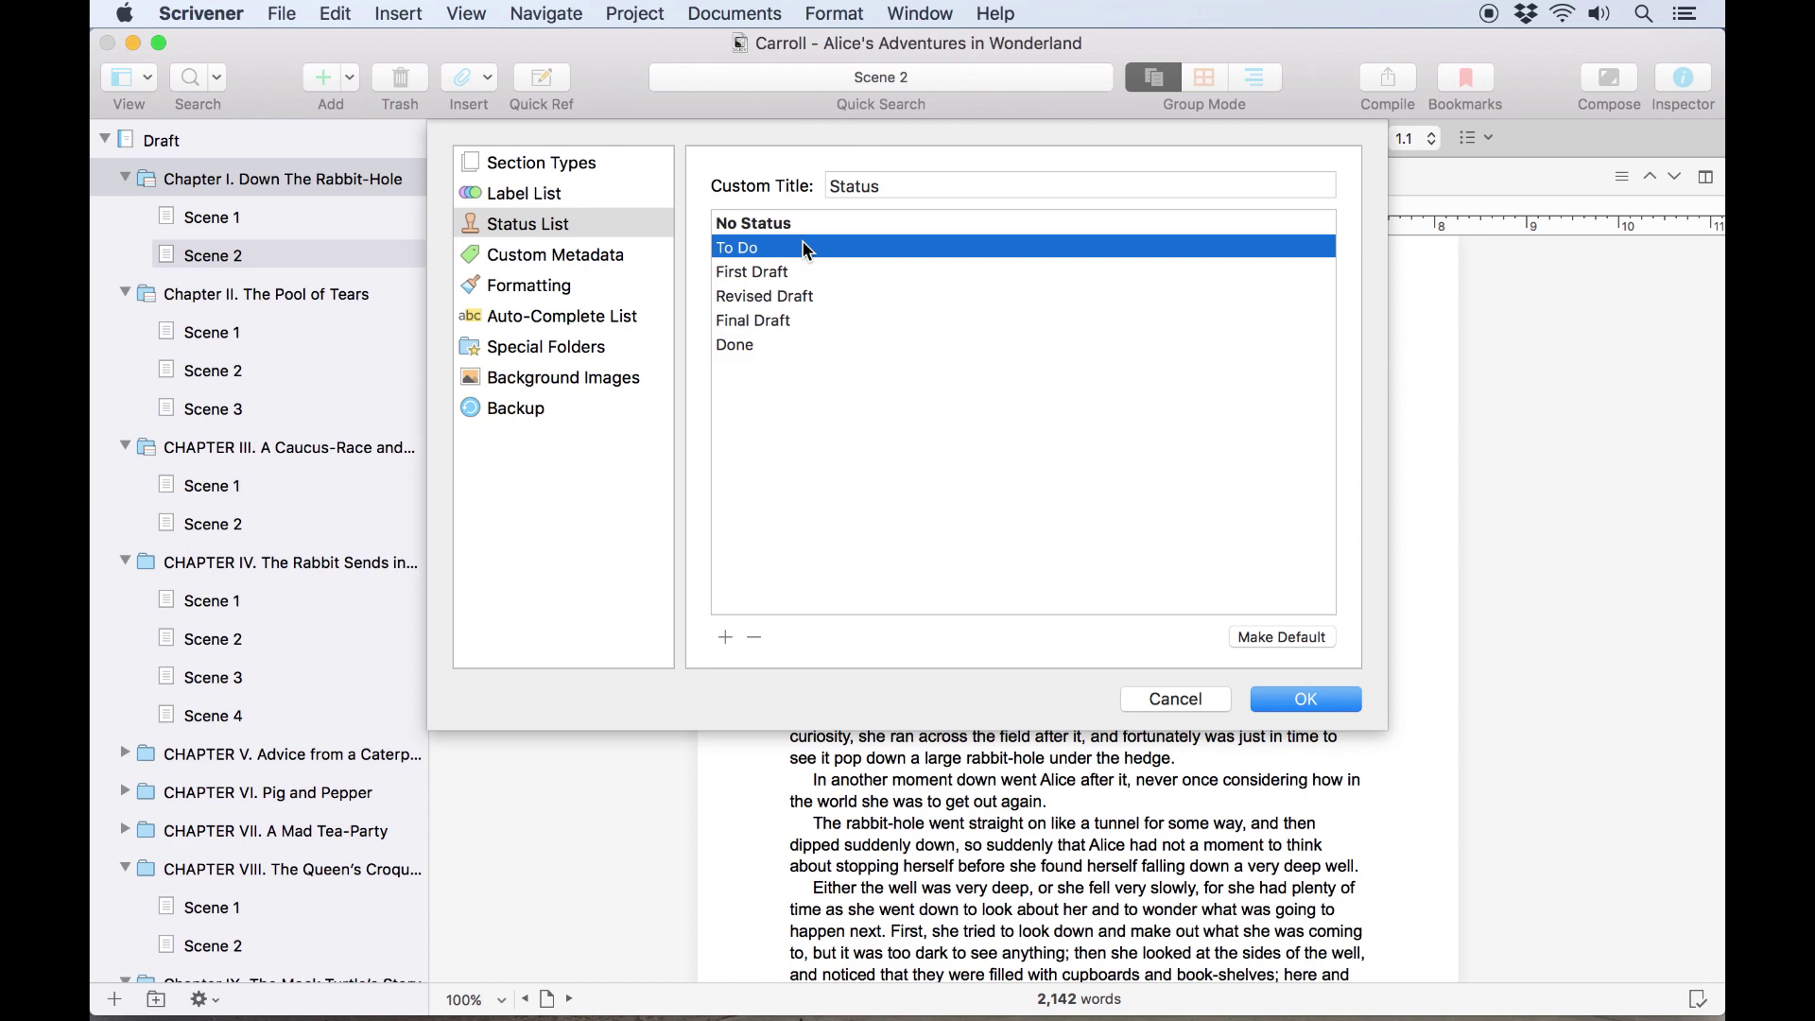
left_click(1310, 643)
left_click(924, 223)
left_click(1305, 637)
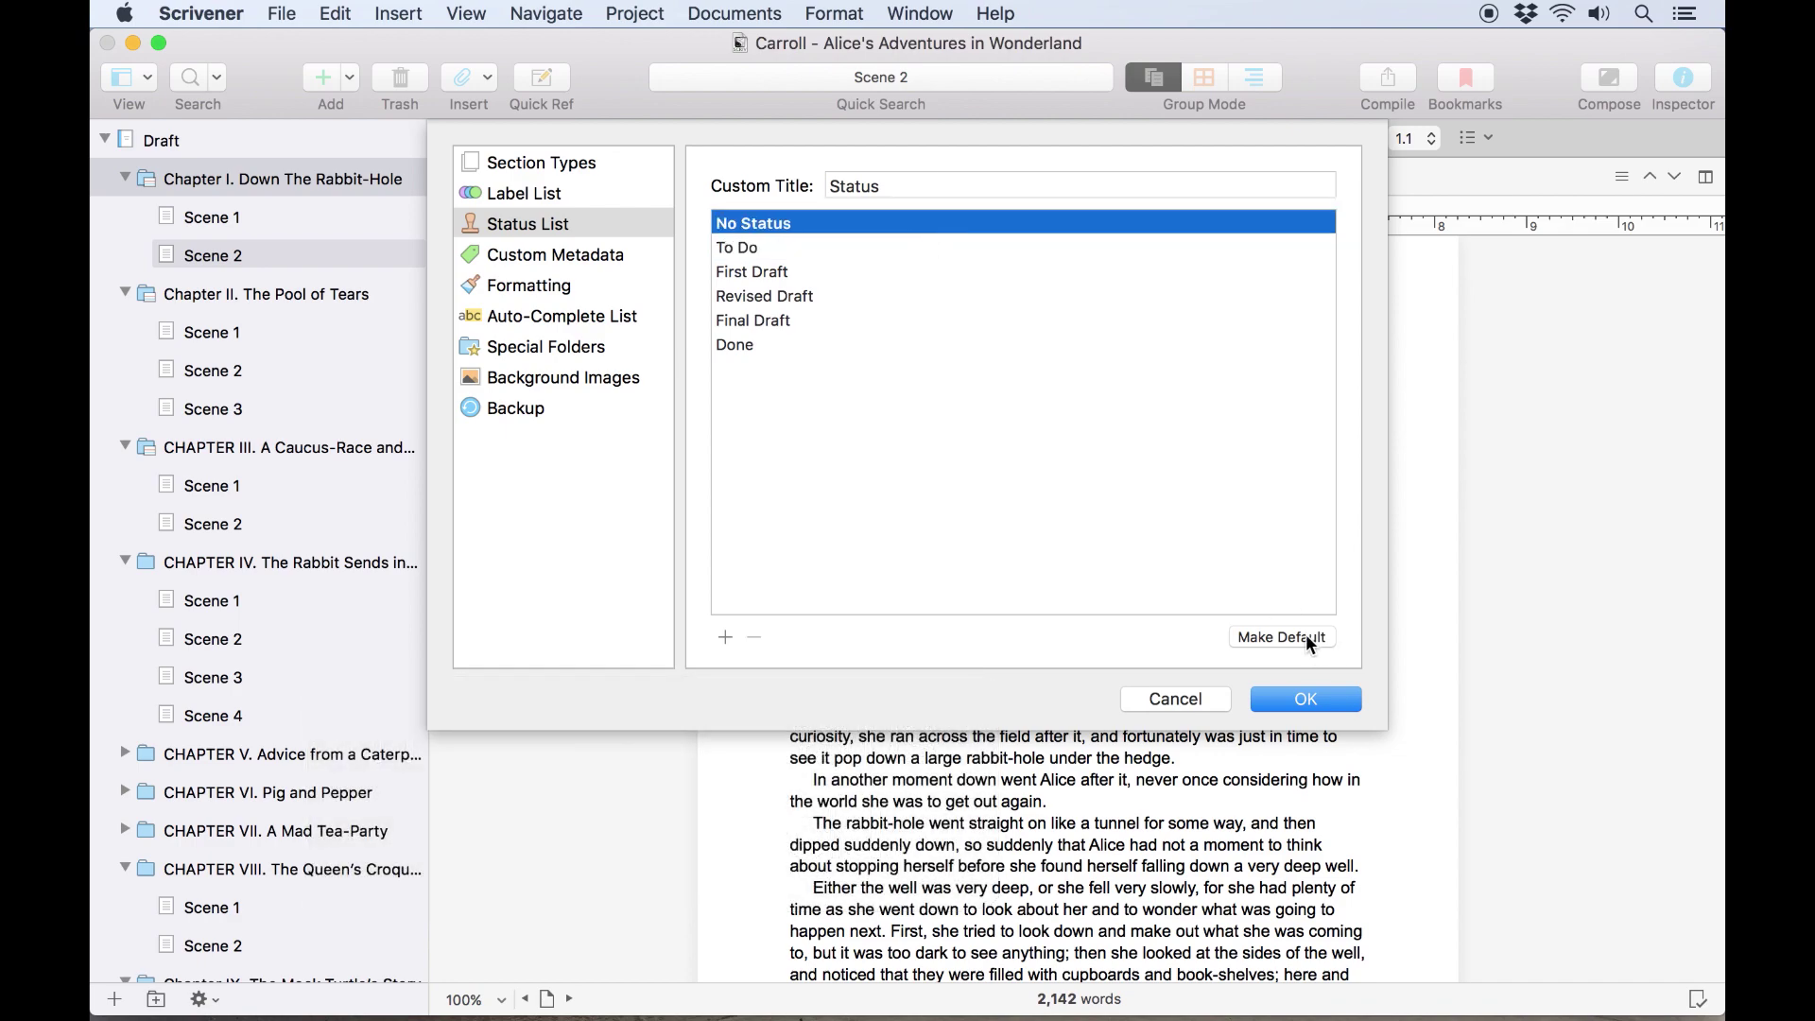